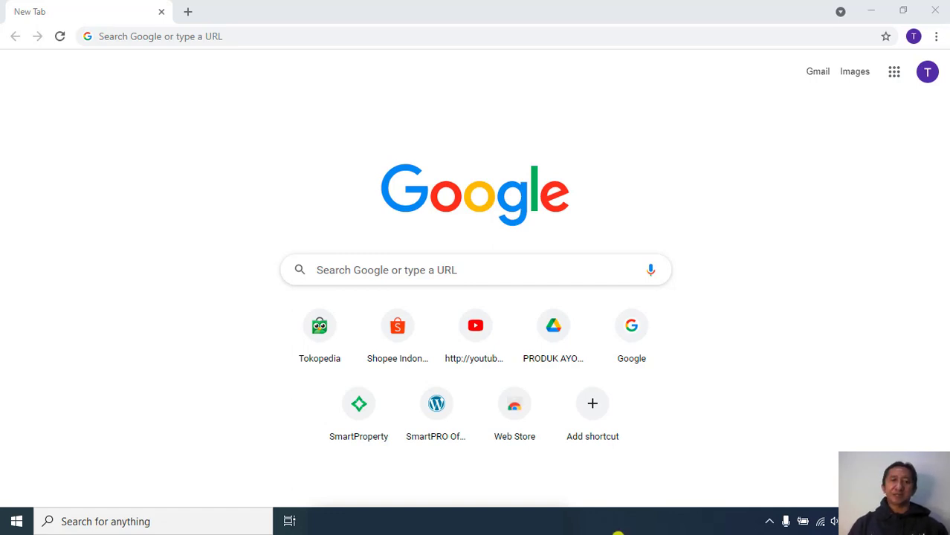
Search Google for "remove bg" and open the remove.bg website from the results
click(205, 38)
text(remo)
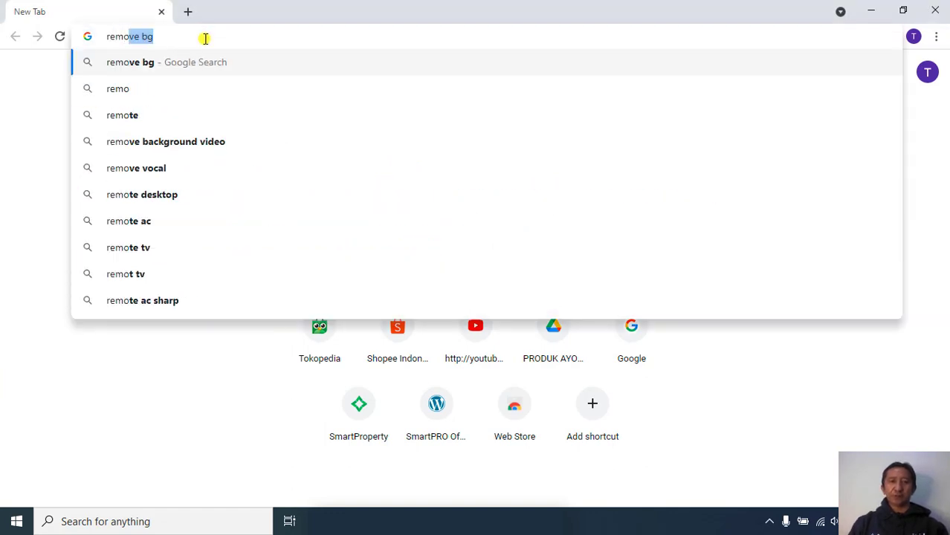
key(Return)
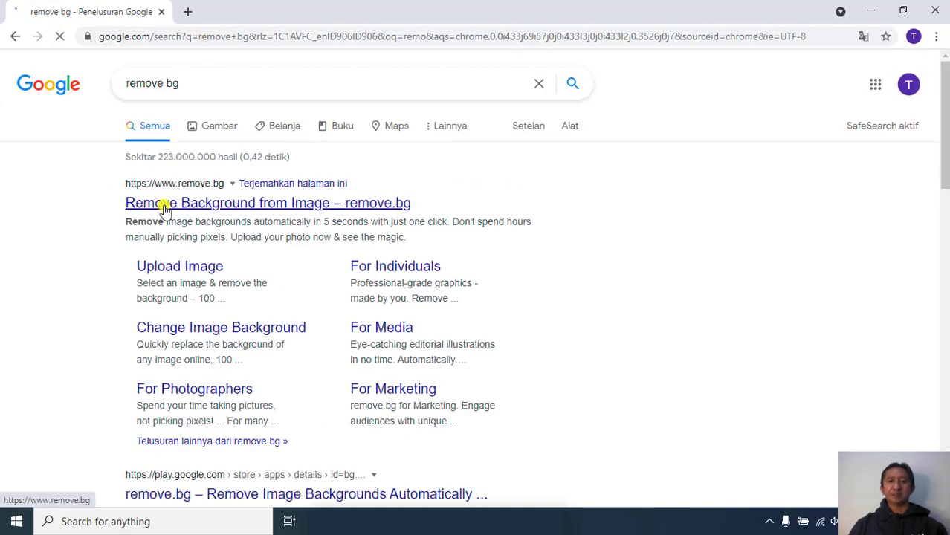
click(165, 207)
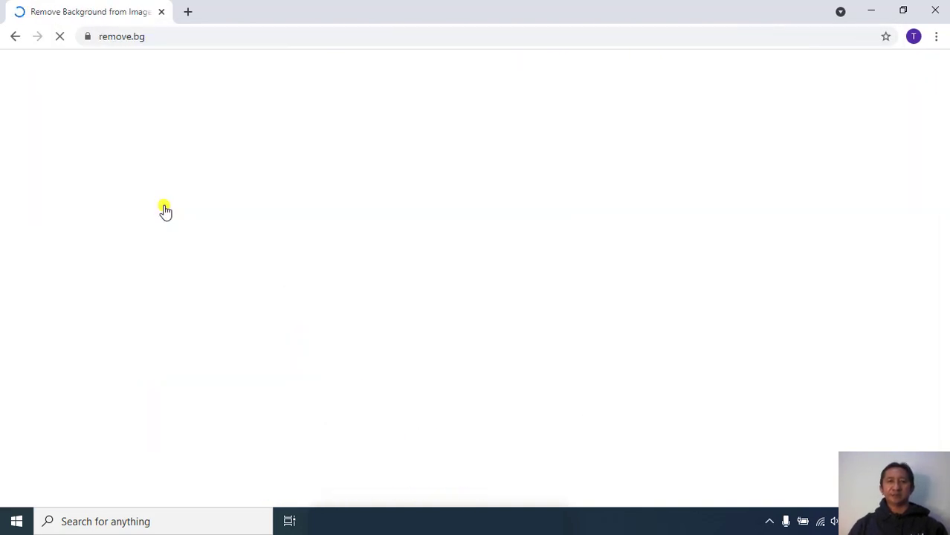
Search Google for "freepik lion" in a new browser tab and show the image results
click(188, 11)
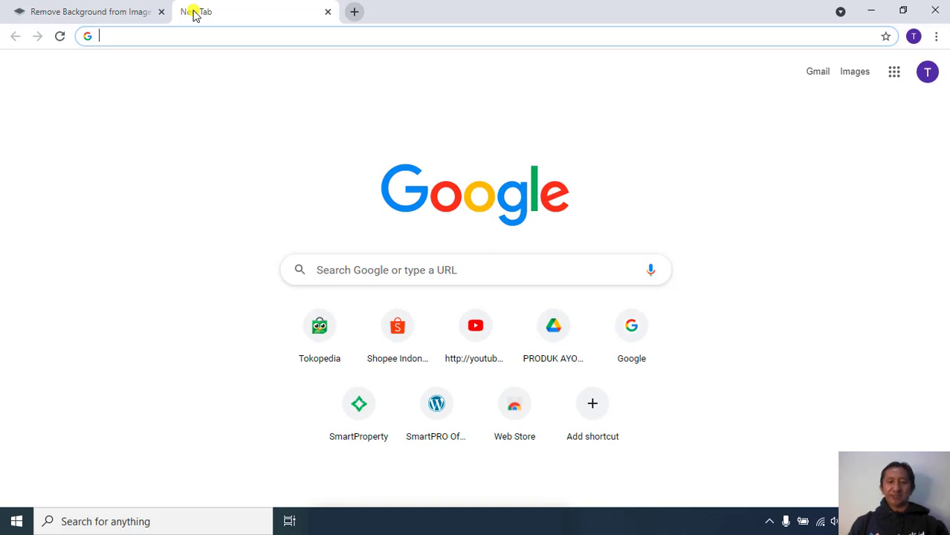
text(freepik lio)
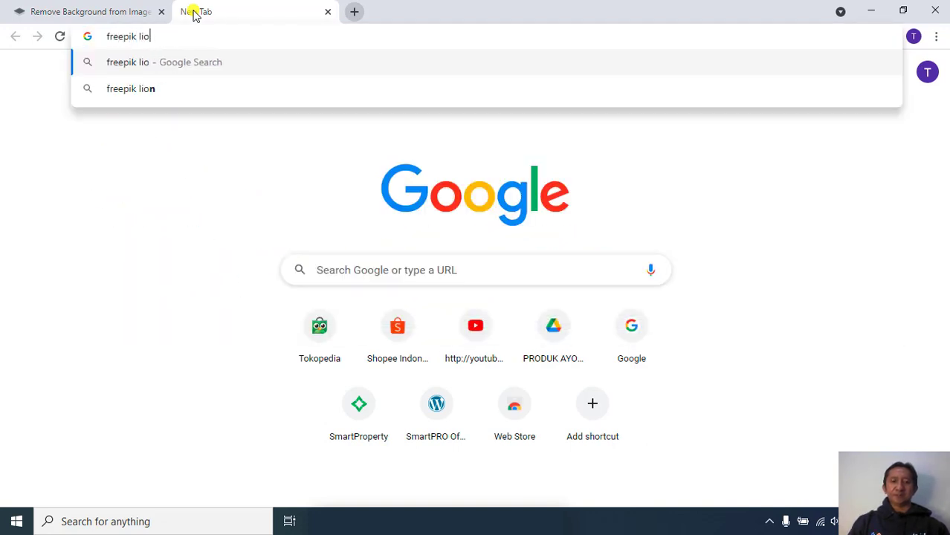
text(n)
key(Return)
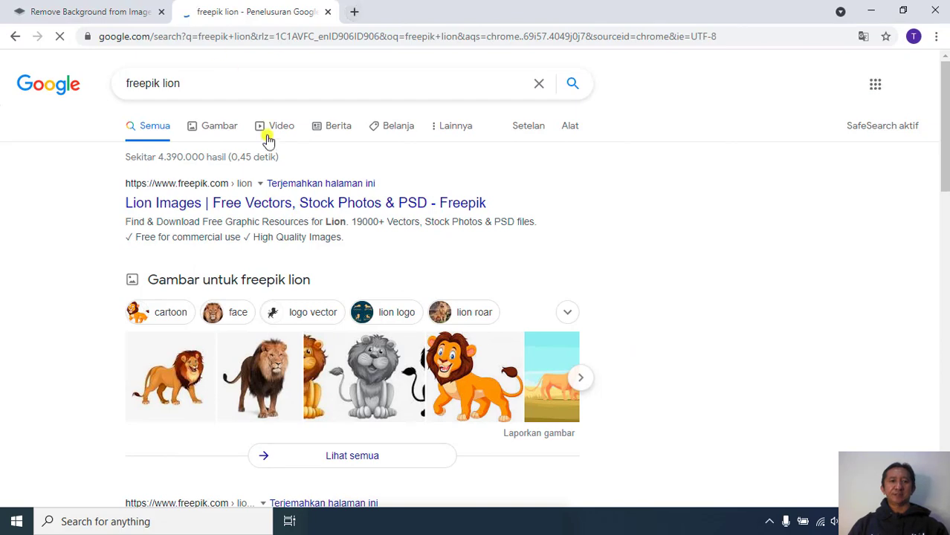
click(218, 126)
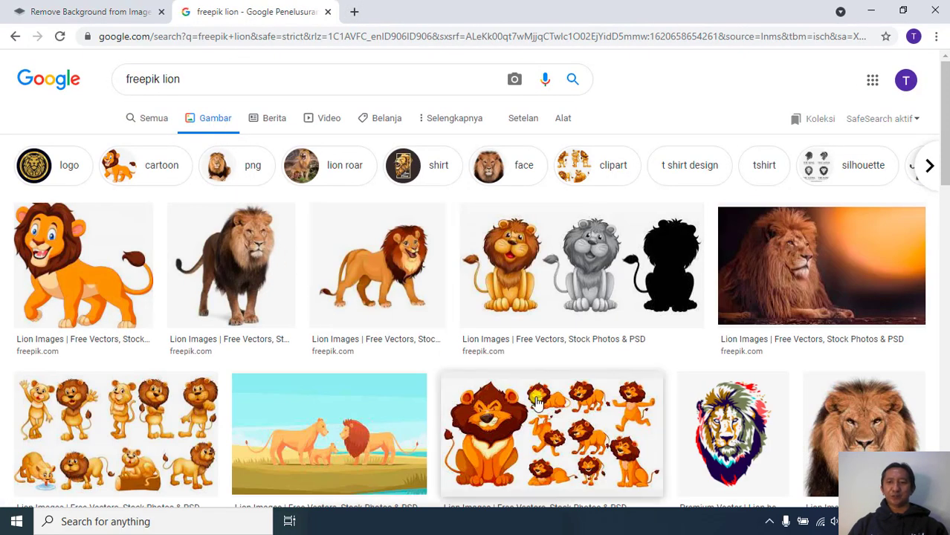
Find the Freepik photo of a roaring lion standing among rocks and save it as a JPEG in Downloads
scroll(537, 402, down, 2)
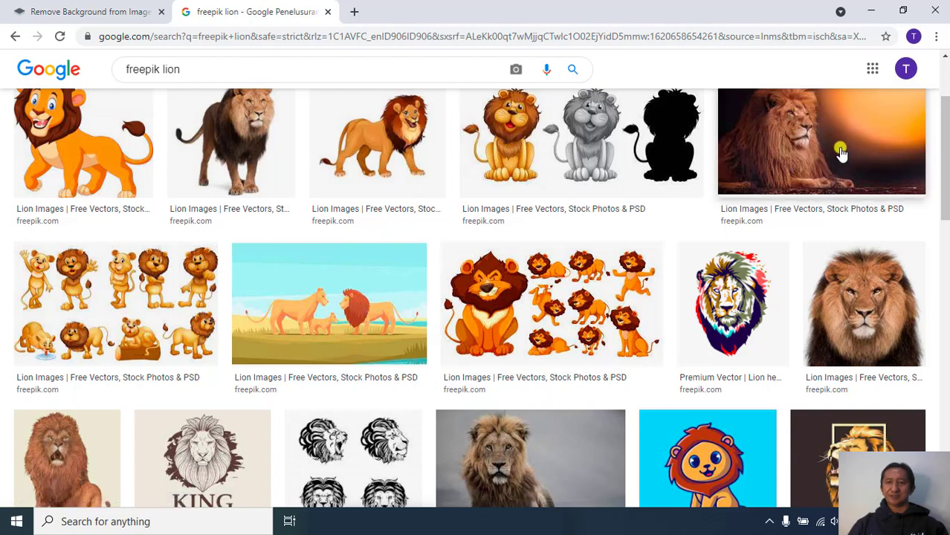
scroll(464, 335, down, 1)
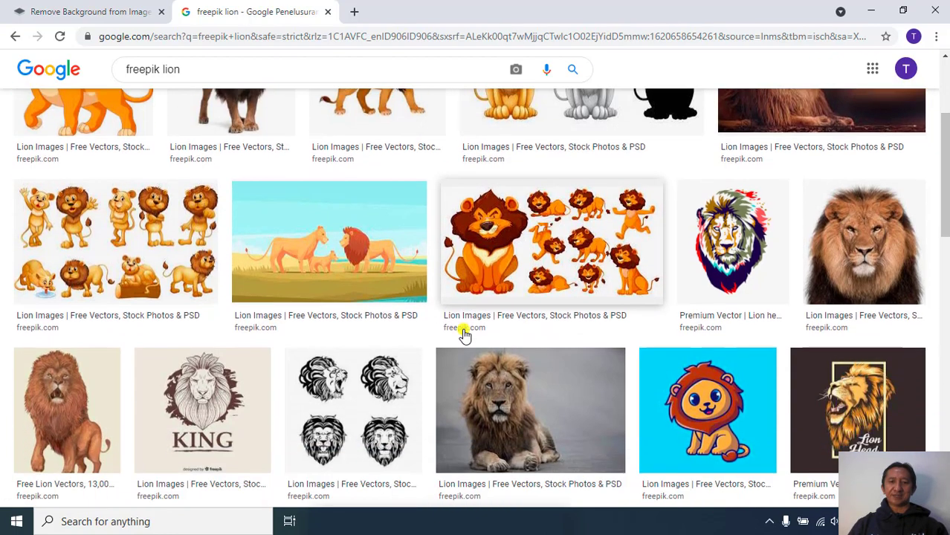
scroll(464, 334, down, 9)
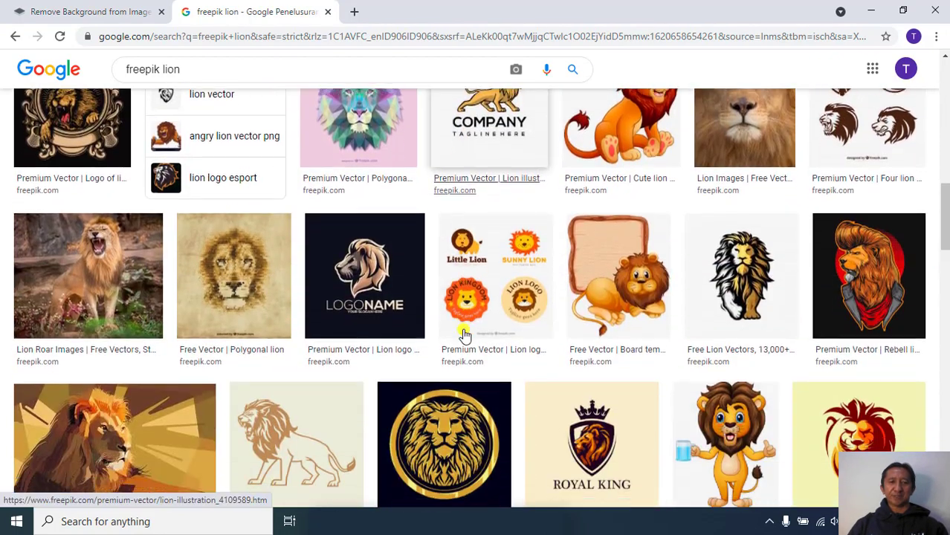
scroll(464, 334, down, 2)
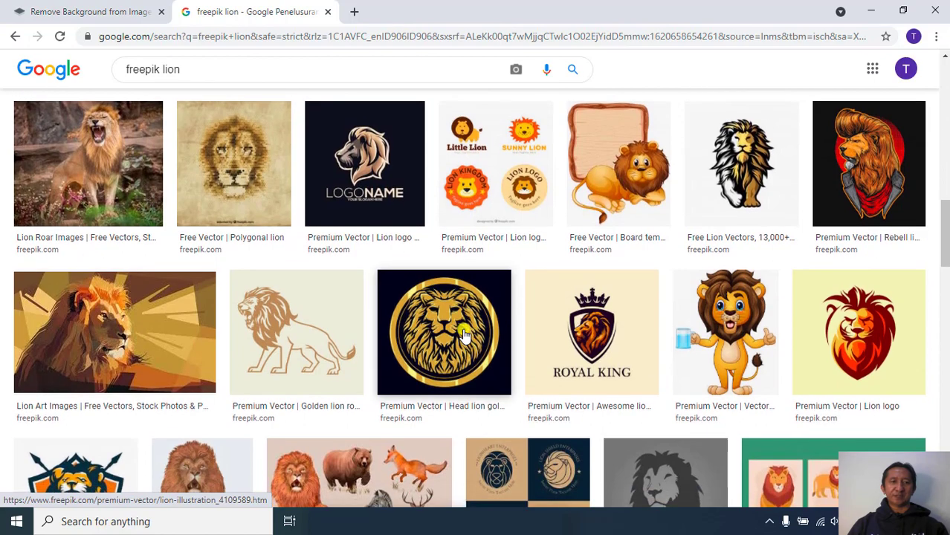
click(128, 187)
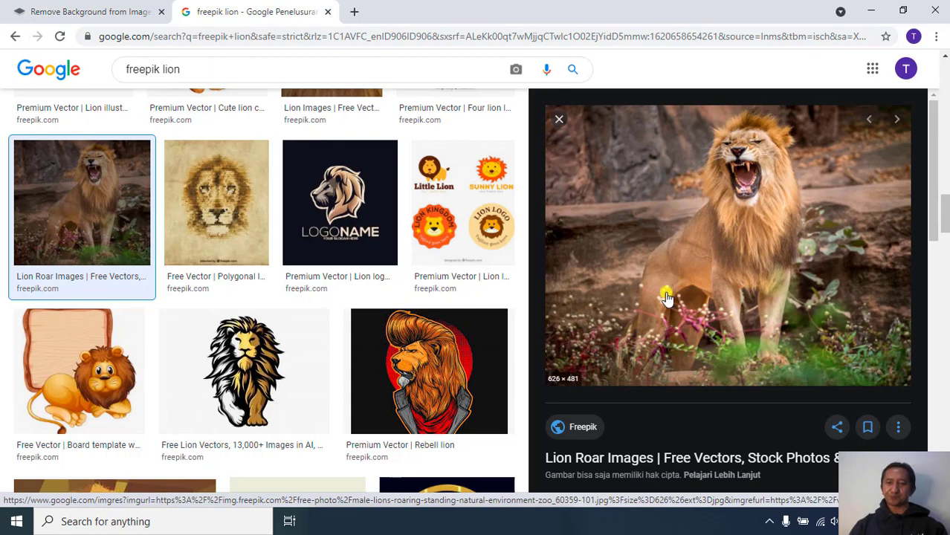
right_click(645, 235)
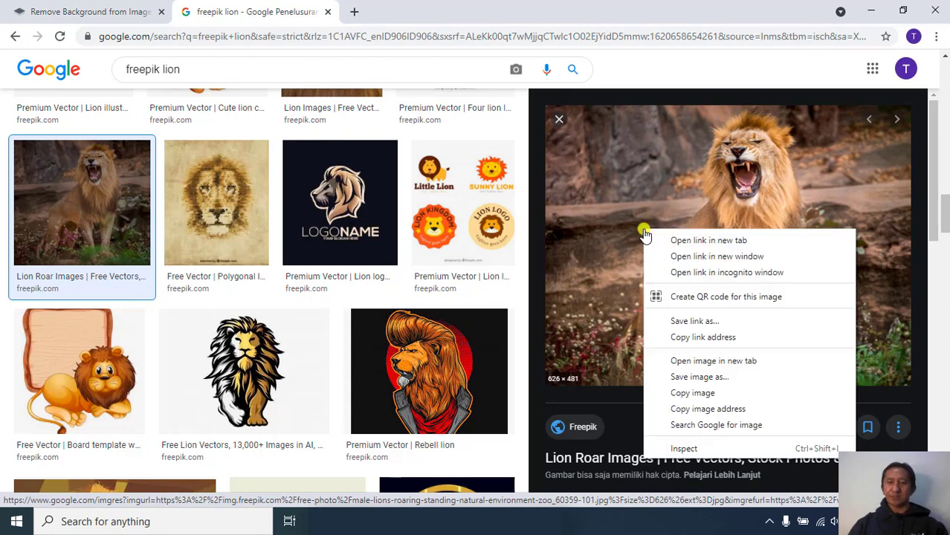
click(709, 378)
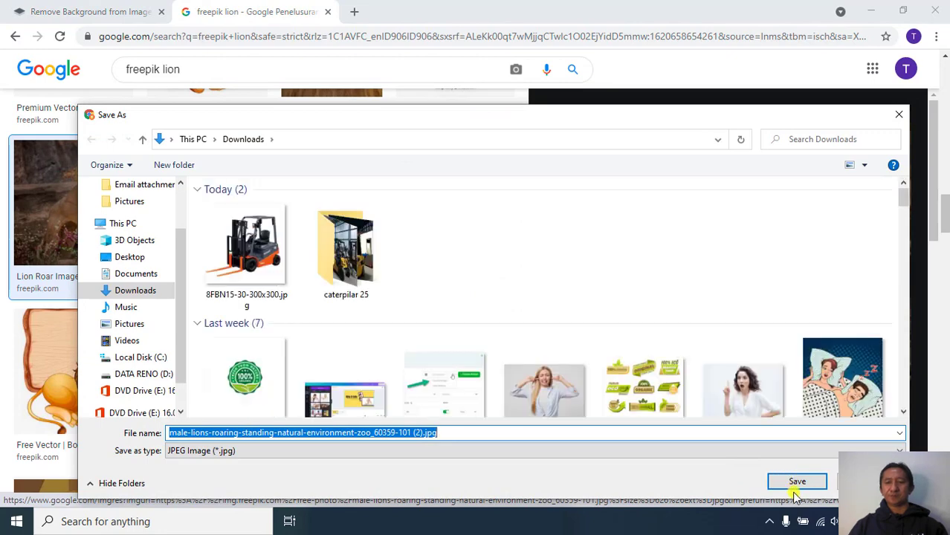
click(792, 483)
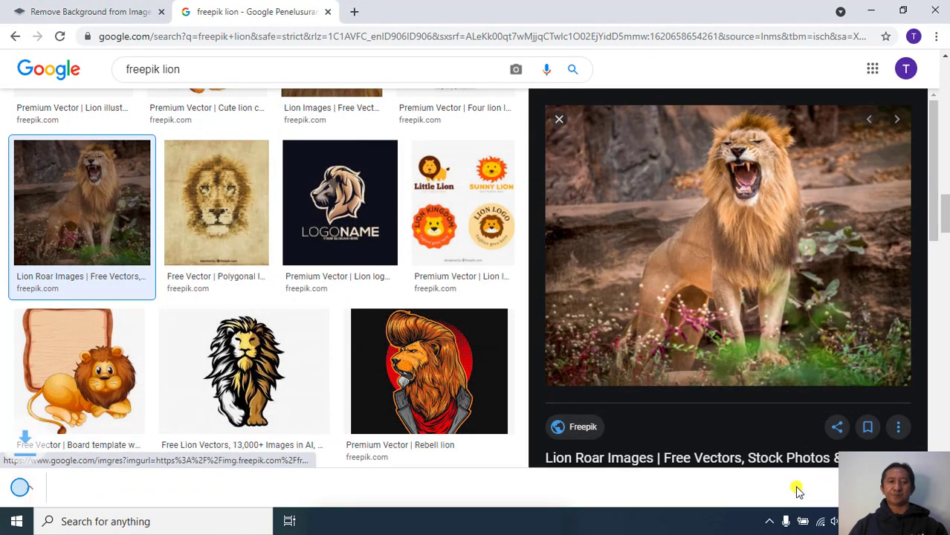
Upload the downloaded lion photo to remove.bg and open the original photo beside the cut-out for comparison
click(97, 12)
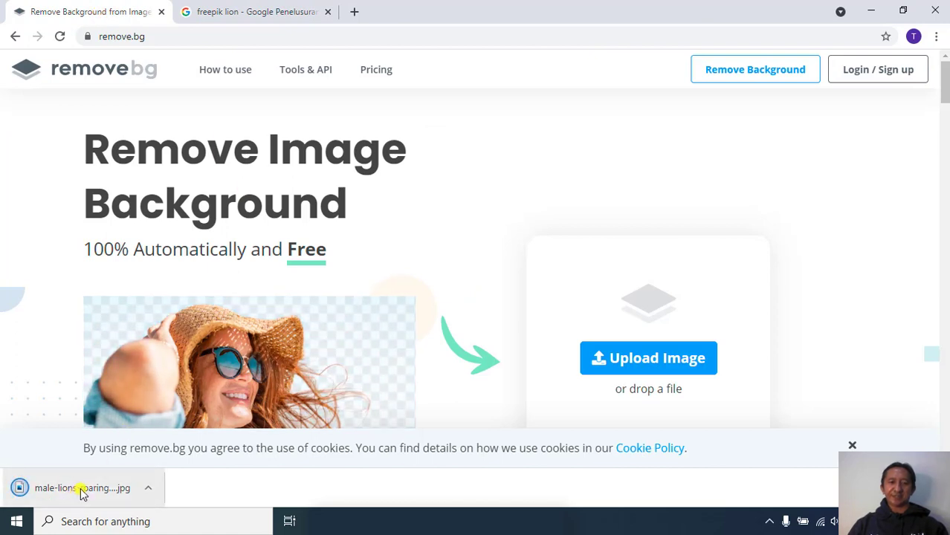
drag(79, 493, 411, 279)
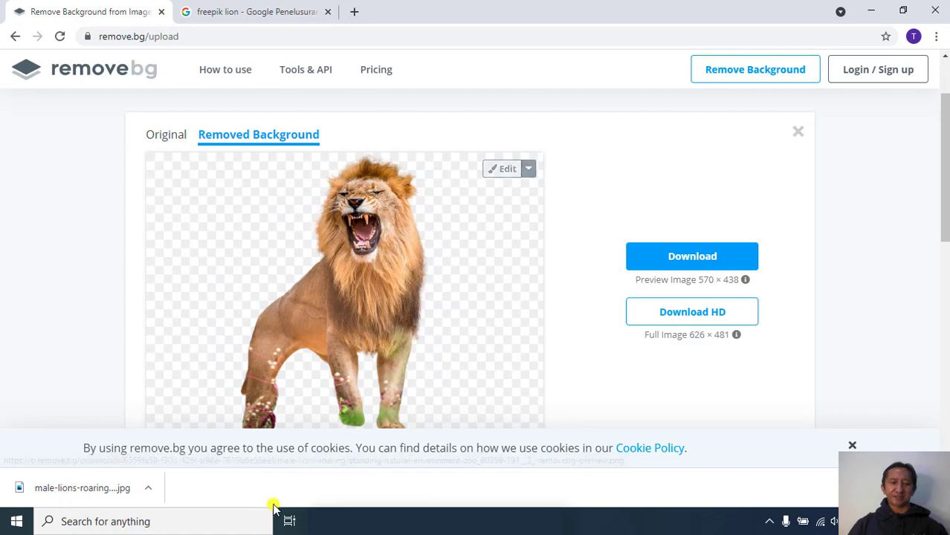
click(114, 494)
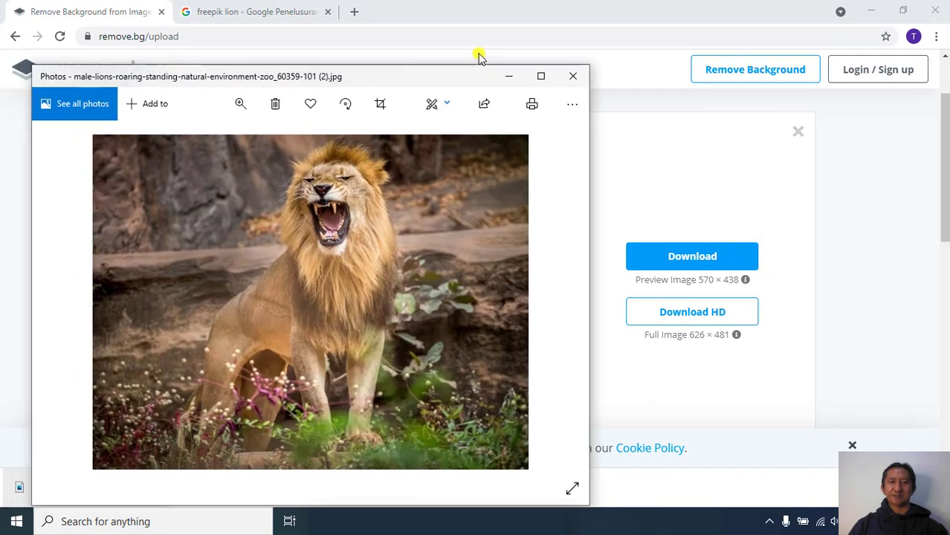
drag(479, 58, 827, 53)
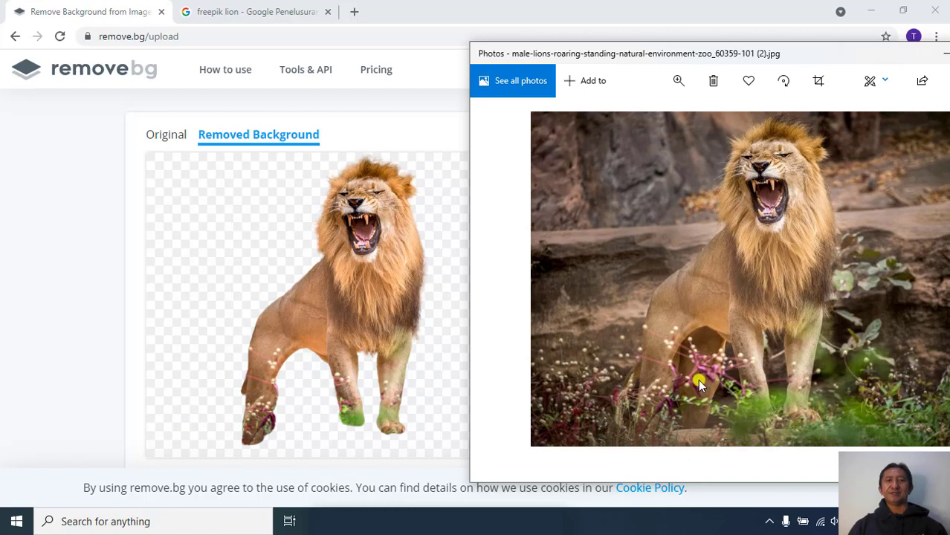
Return to the Google image results and change the search to "freepik woman in crowd"
click(268, 15)
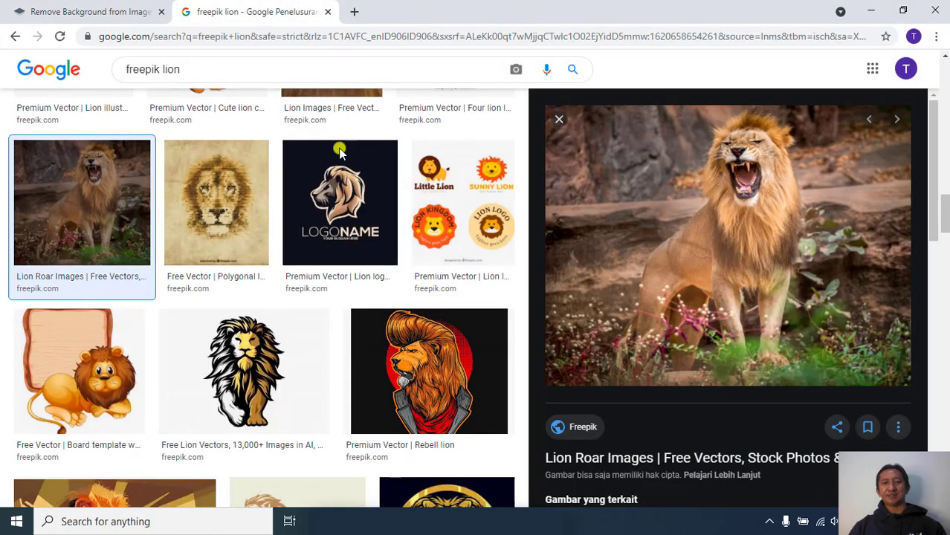
scroll(295, 344, down, 1)
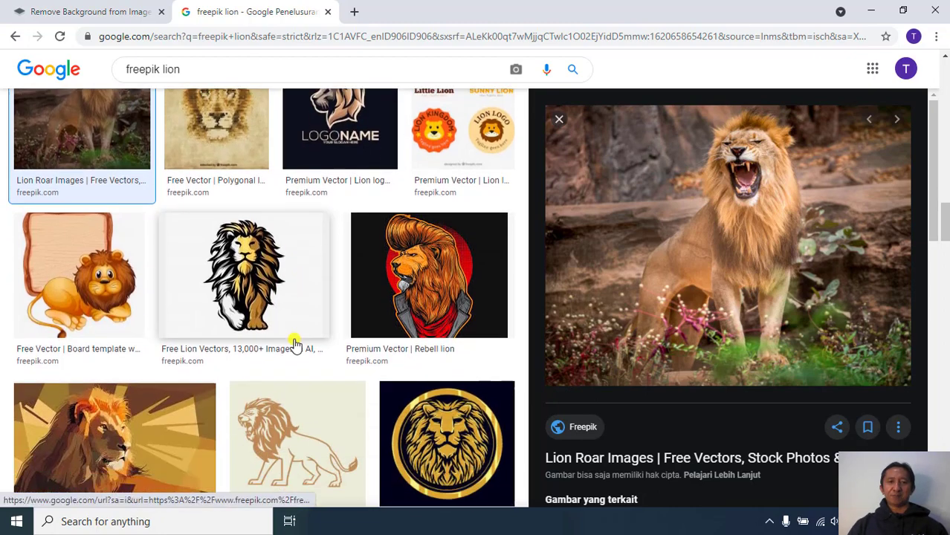
scroll(295, 344, up, 3)
scroll(295, 344, up, 2)
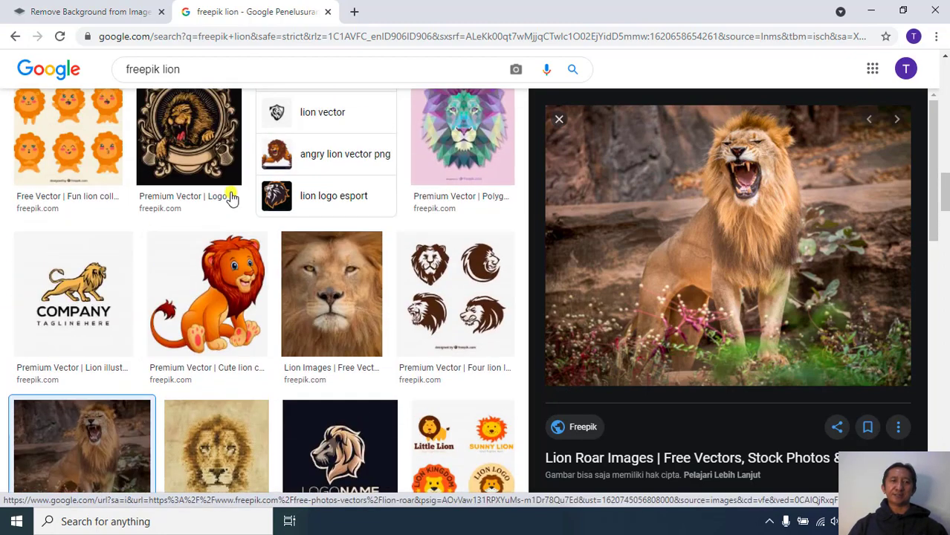
click(202, 69)
key(BackSpace)
key(BackSpace)
key(BackSpace)
key(BackSpace)
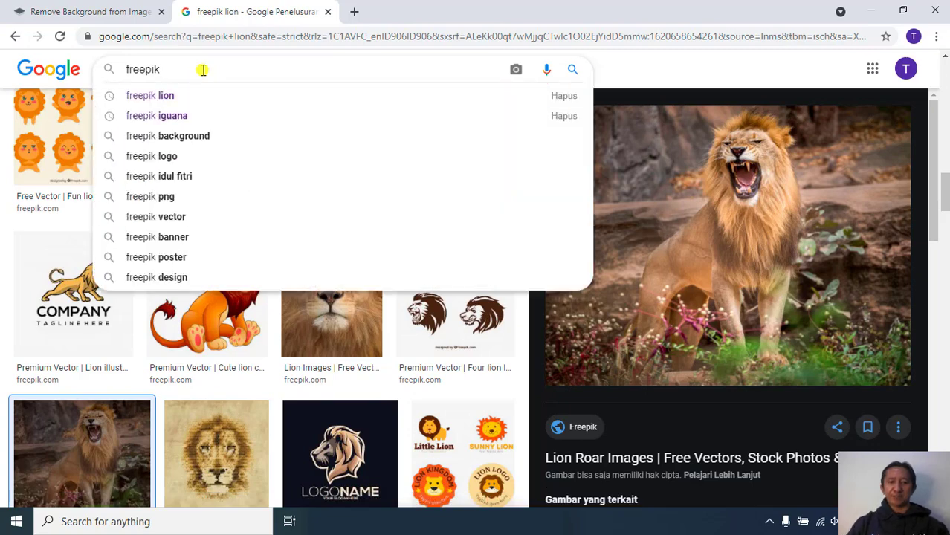
text(woman in crow)
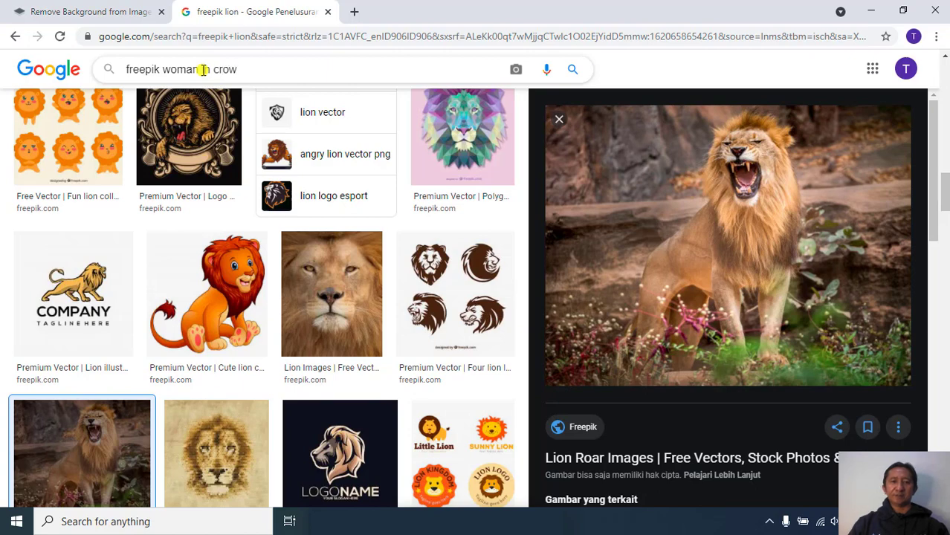
text(d)
key(Return)
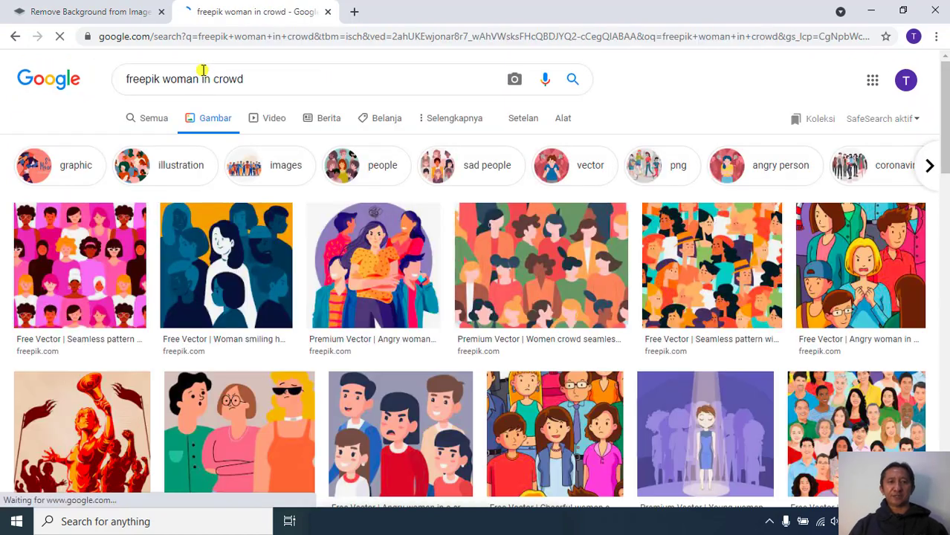
Find the Freepik photo of the young woman enjoying holi color in the crowd and save it as a JPEG in Downloads
scroll(462, 358, down, 4)
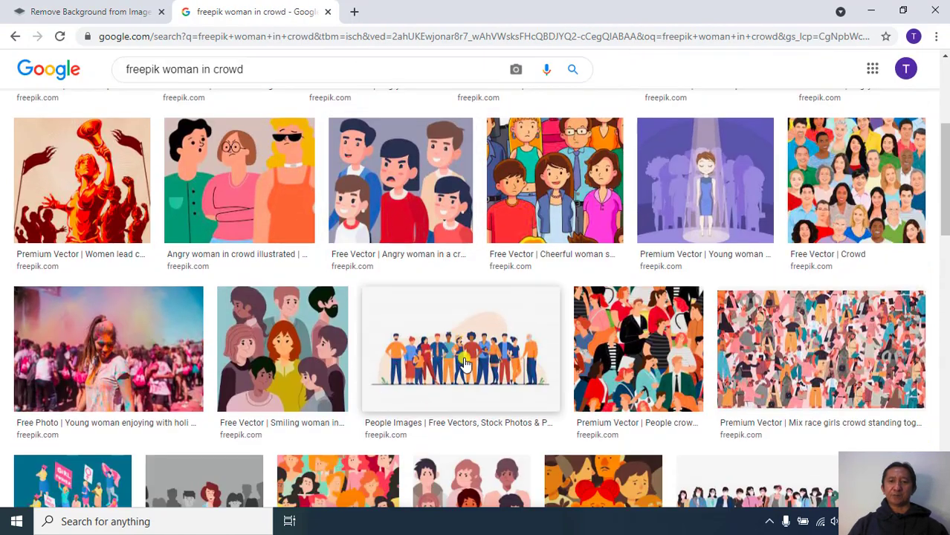
scroll(463, 361, down, 2)
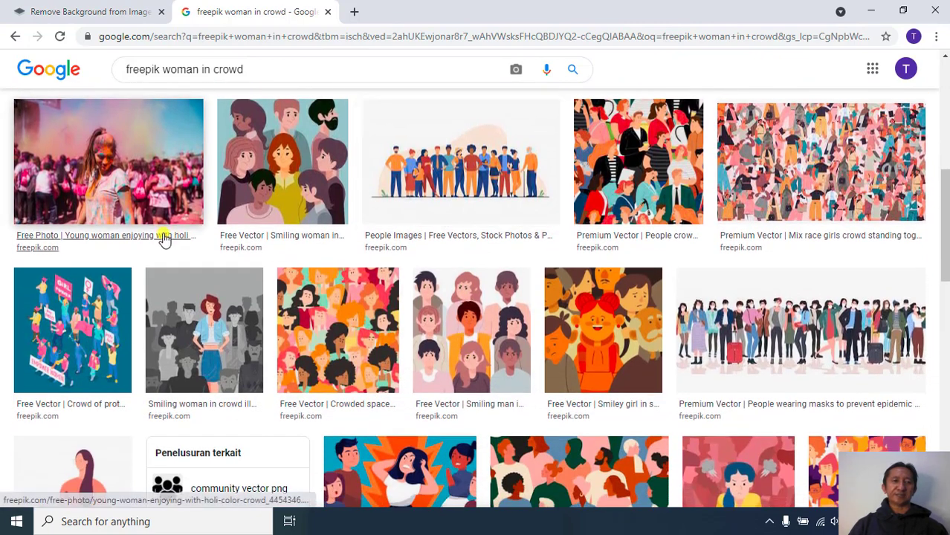
click(113, 180)
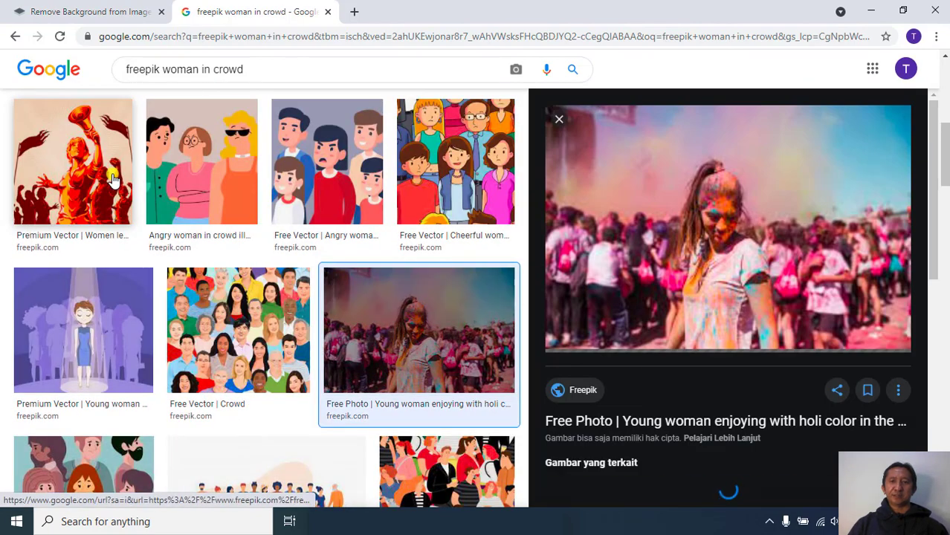
right_click(630, 234)
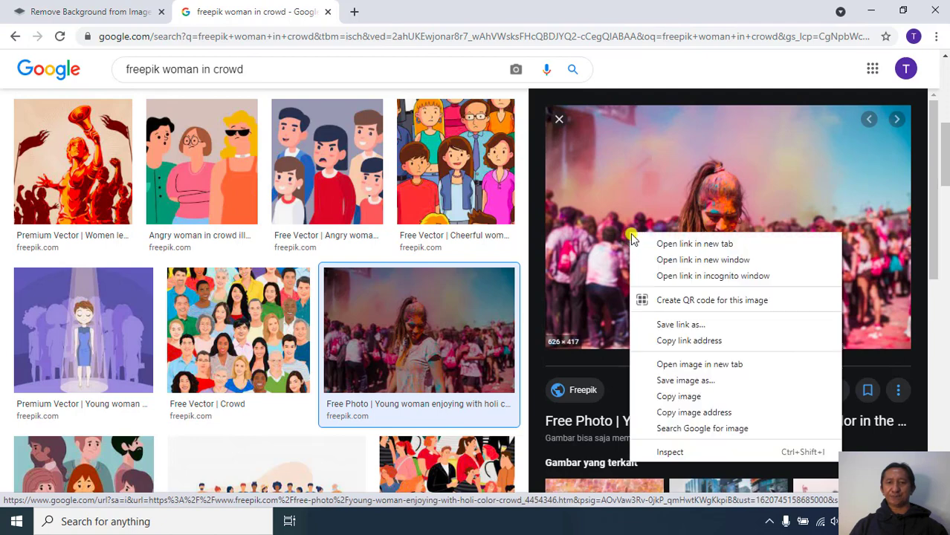
click(695, 381)
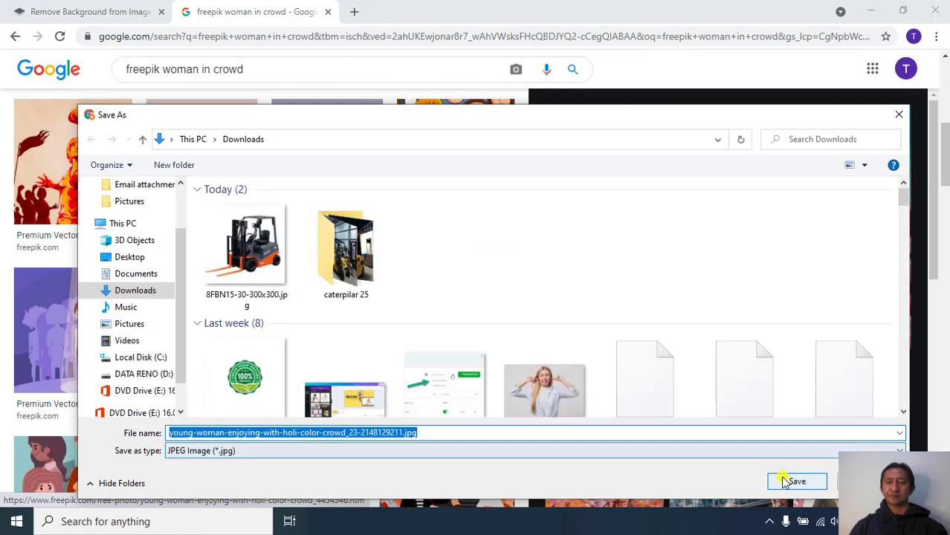
click(783, 480)
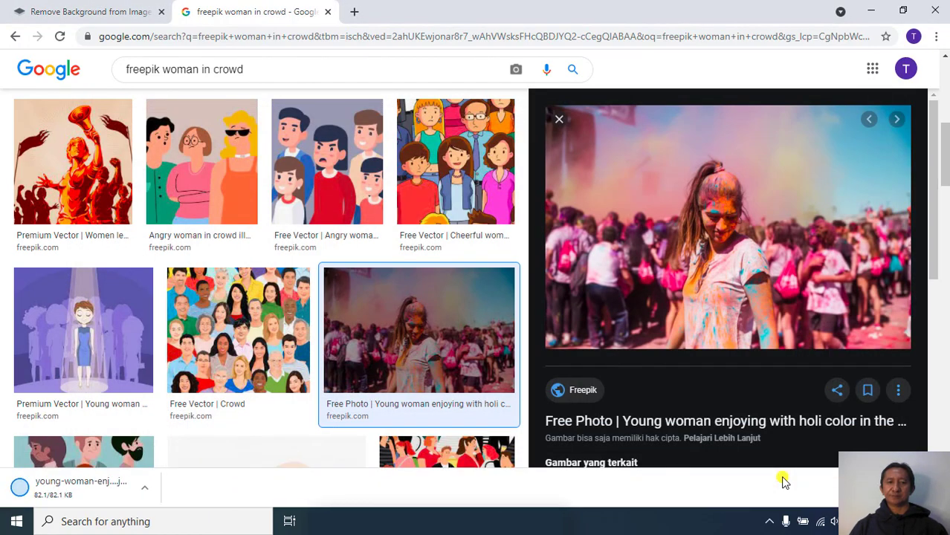
Upload the downloaded holi woman photo to remove.bg and open the original photo beside the cut-out for comparison
click(93, 11)
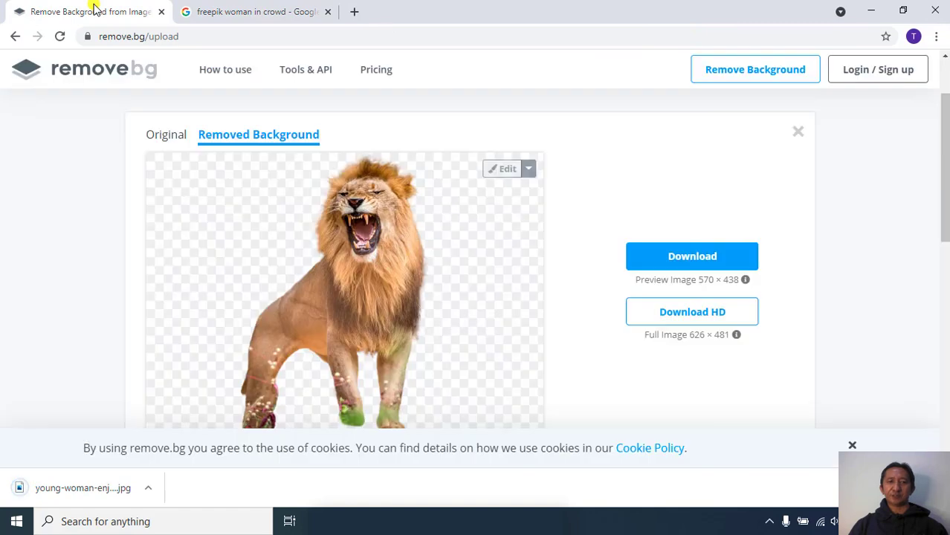
click(77, 490)
drag(77, 492, 483, 247)
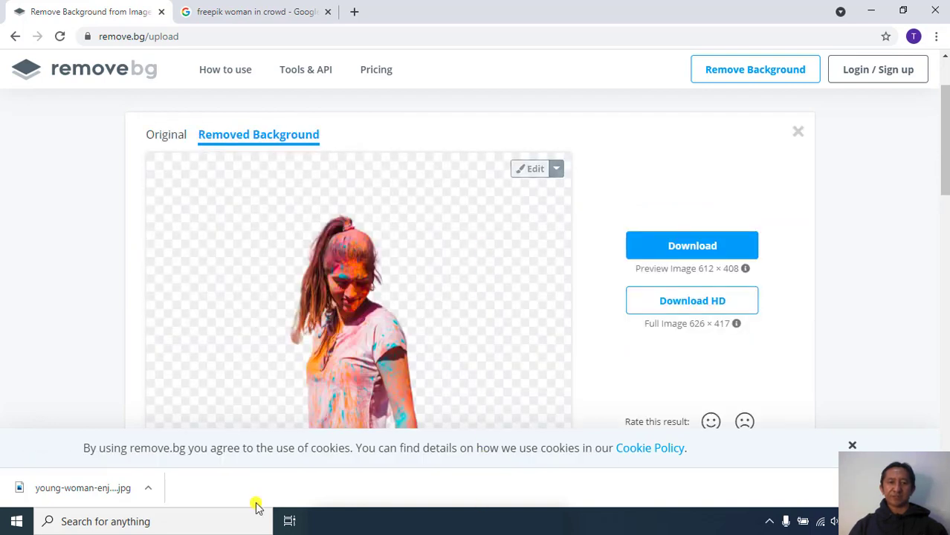
click(85, 491)
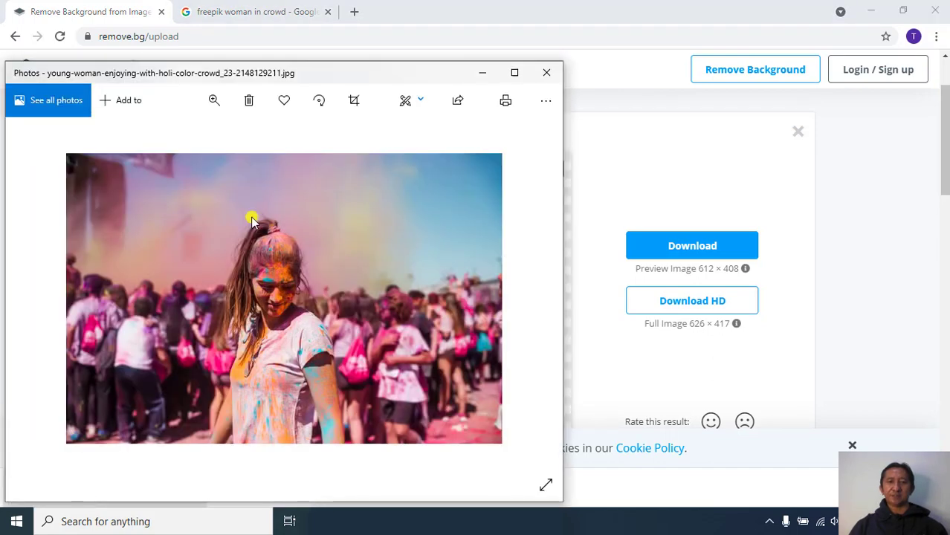
drag(377, 77, 865, 38)
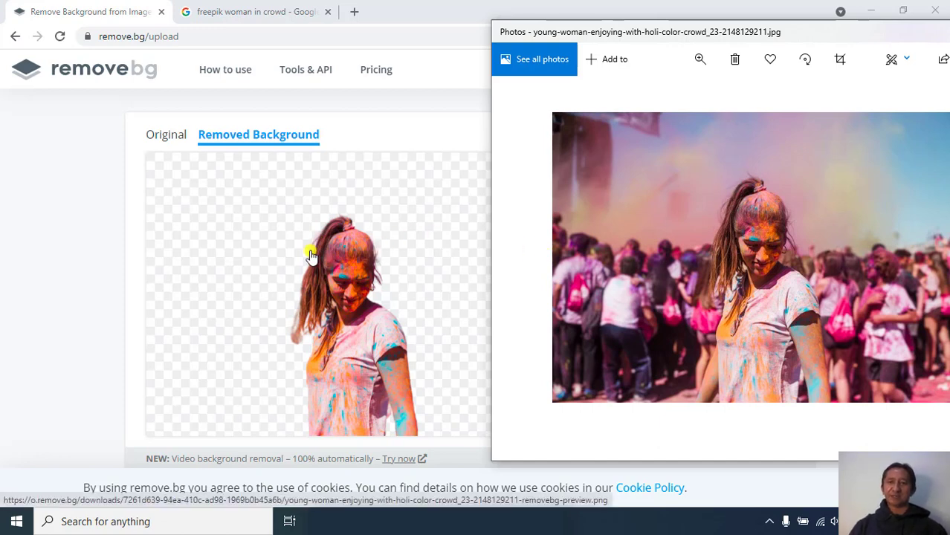
Return to the Google image results and change the search to "freepik infantry soldier"
click(73, 212)
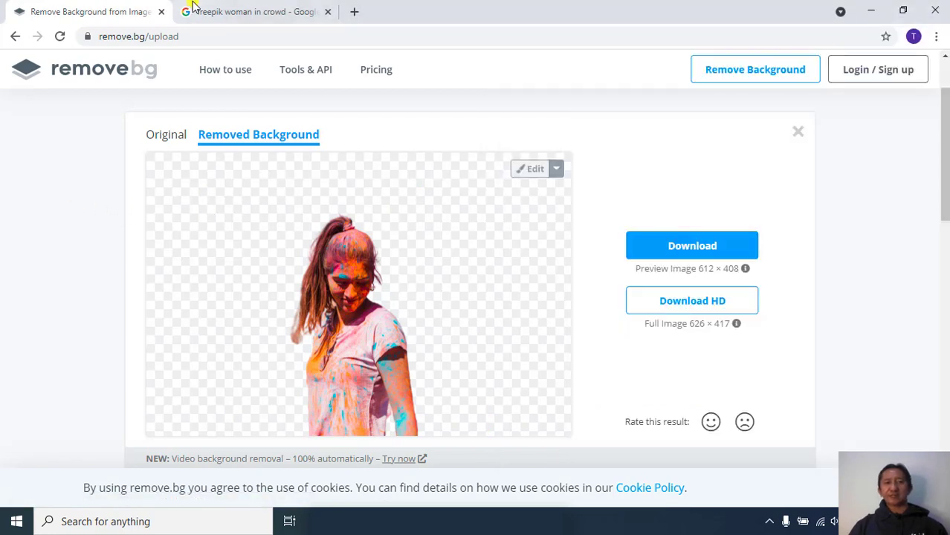
click(244, 6)
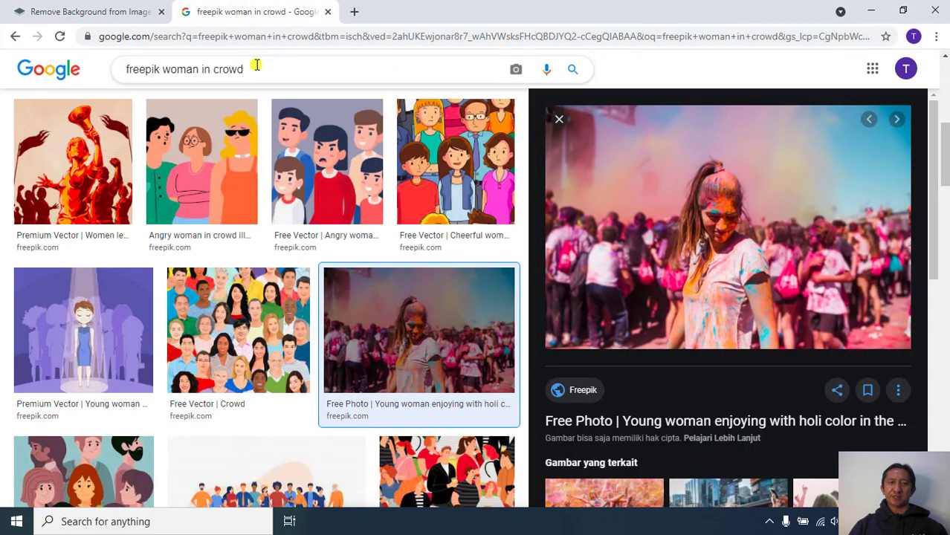
click(248, 70)
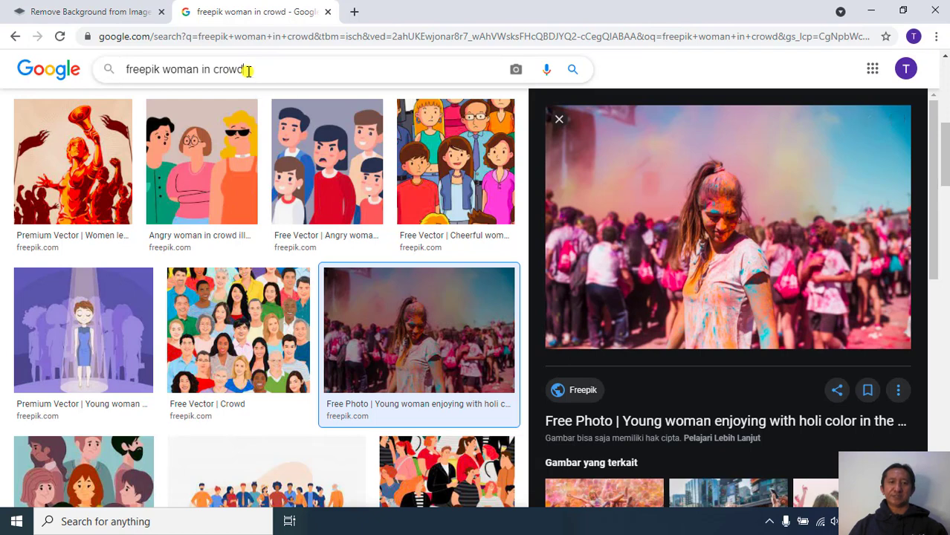
shift+click(163, 71)
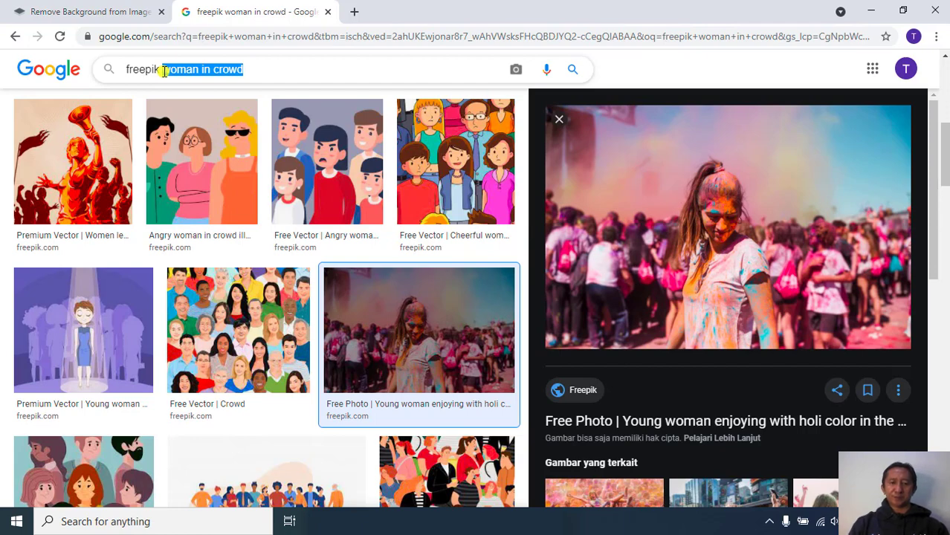
text(infantry)
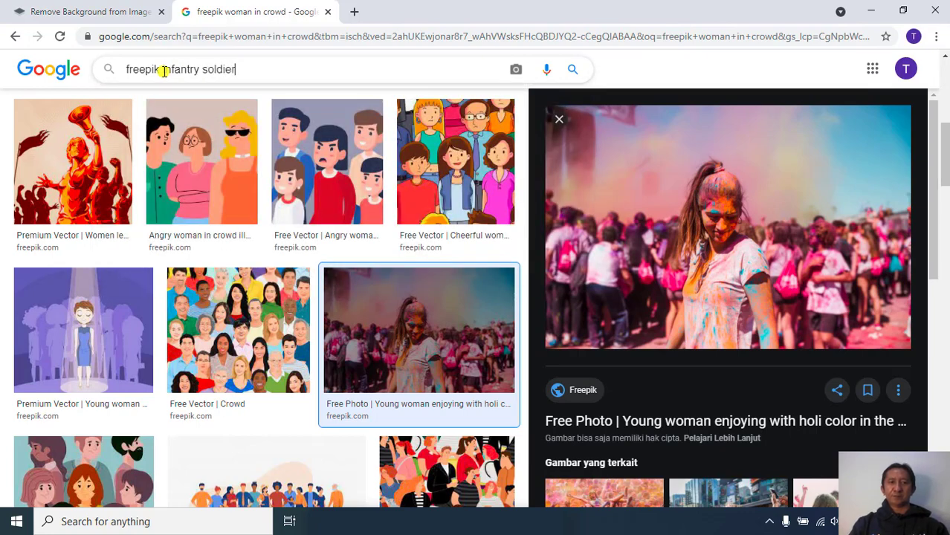
text( soldier)
key(Return)
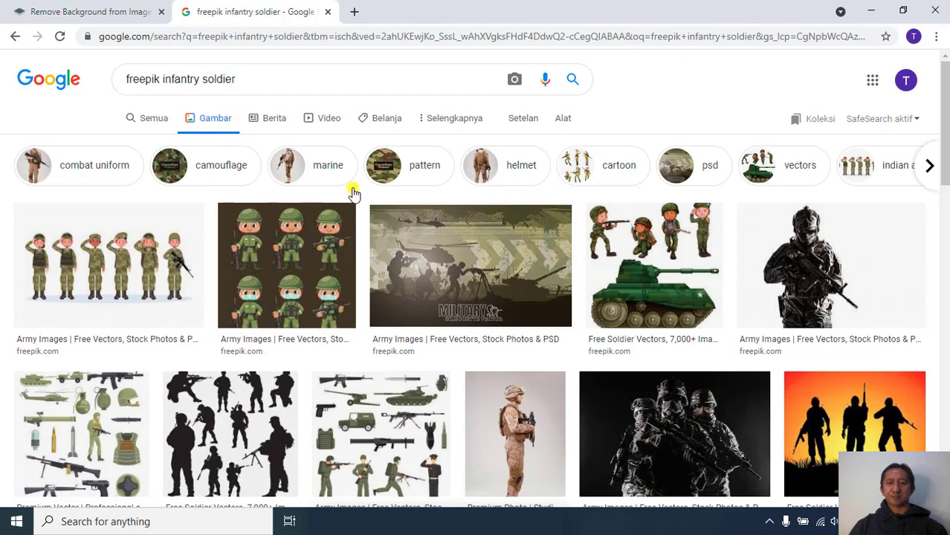
Look through the infantry soldier image results for a real photo of soldiers in front of a detailed background
scroll(442, 336, down, 3)
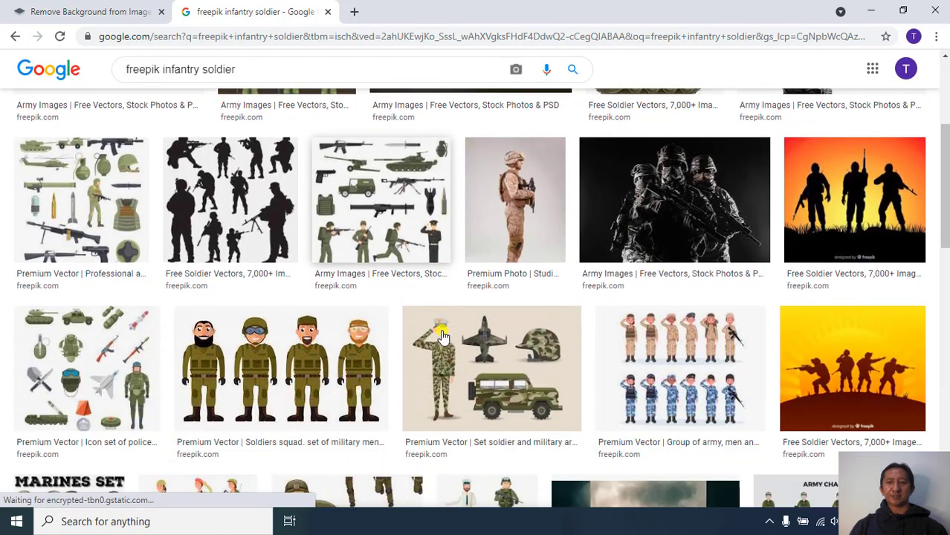
scroll(442, 337, down, 10)
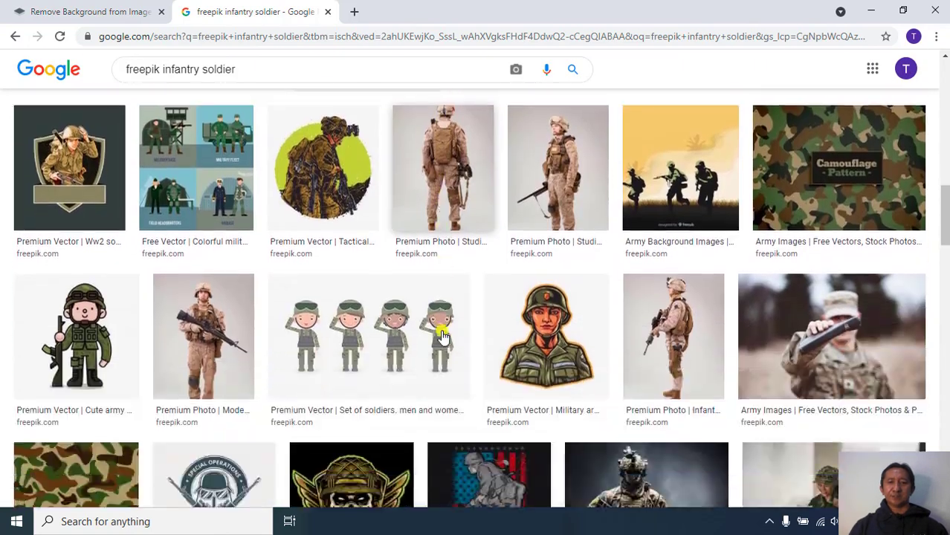
scroll(442, 337, down, 4)
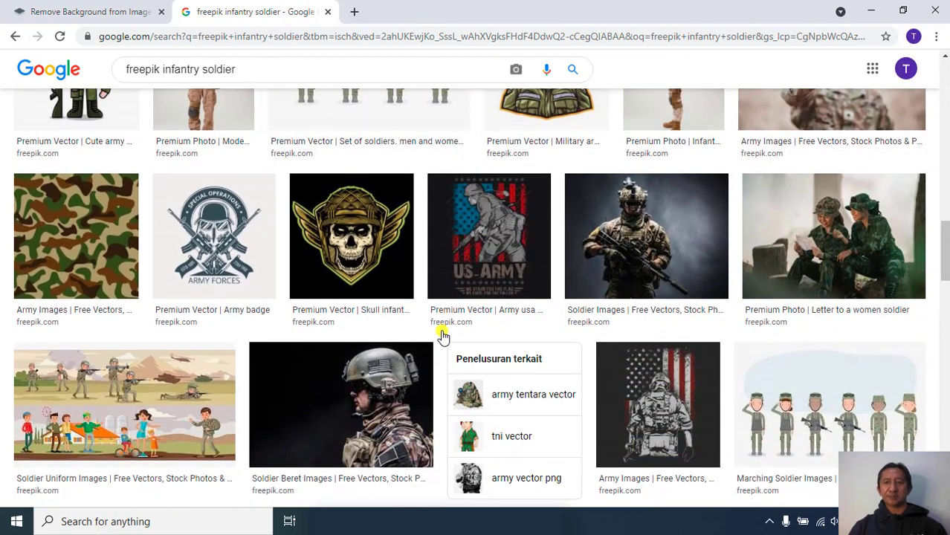
scroll(442, 337, down, 3)
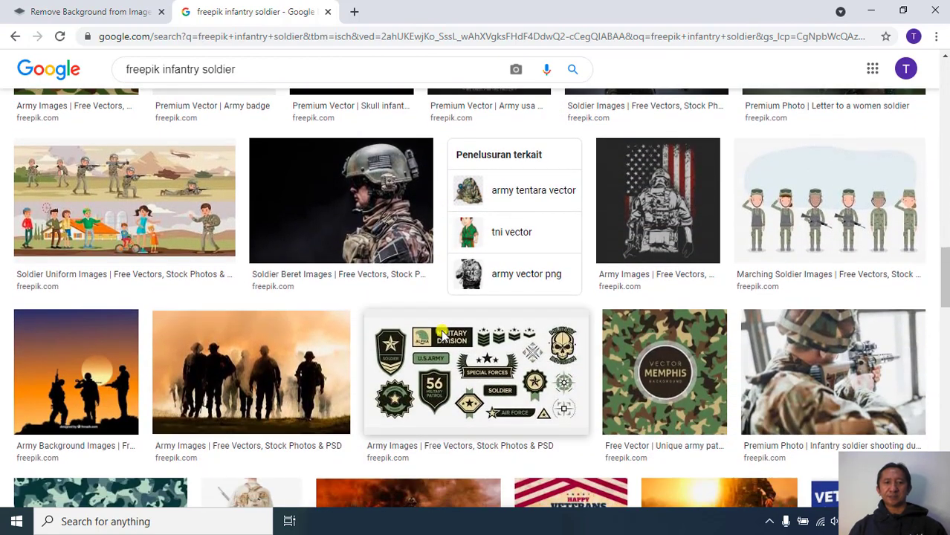
scroll(442, 337, down, 6)
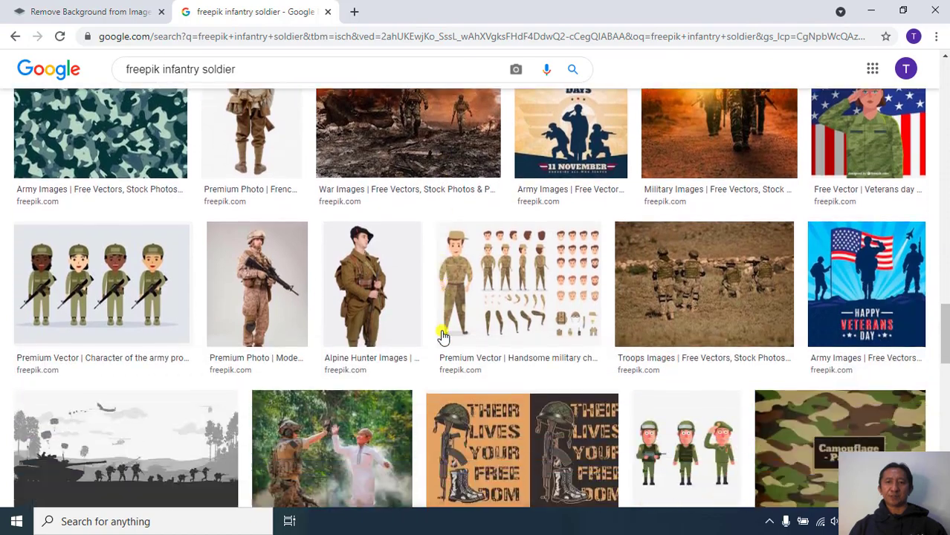
scroll(442, 336, down, 4)
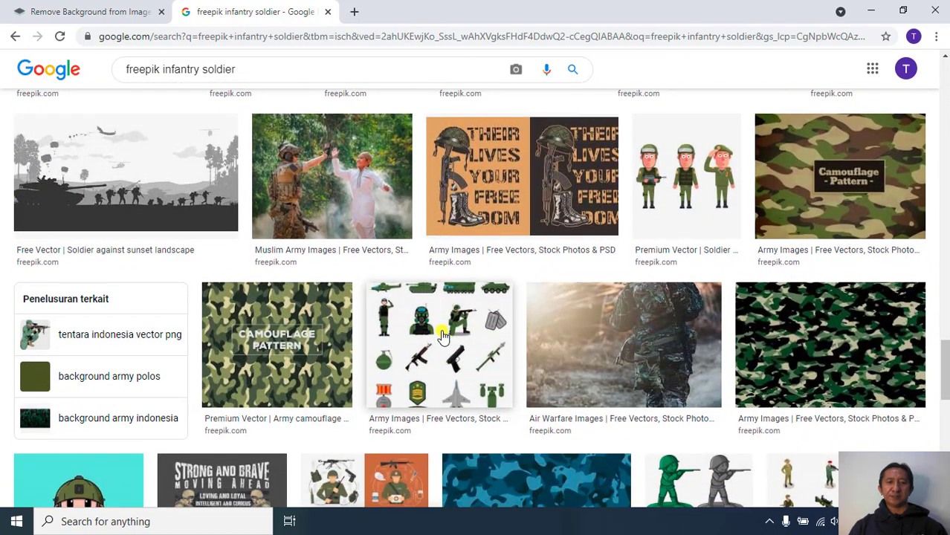
scroll(442, 337, down, 4)
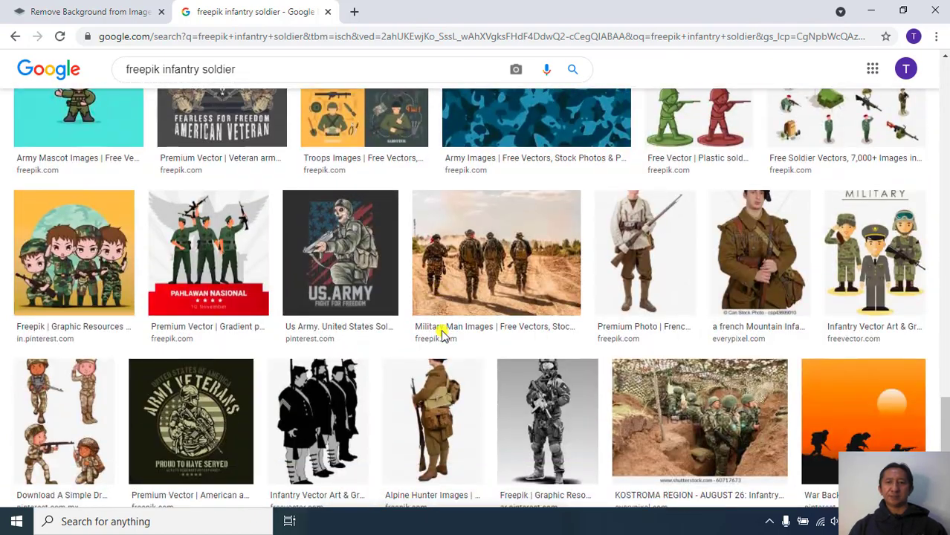
scroll(442, 337, down, 7)
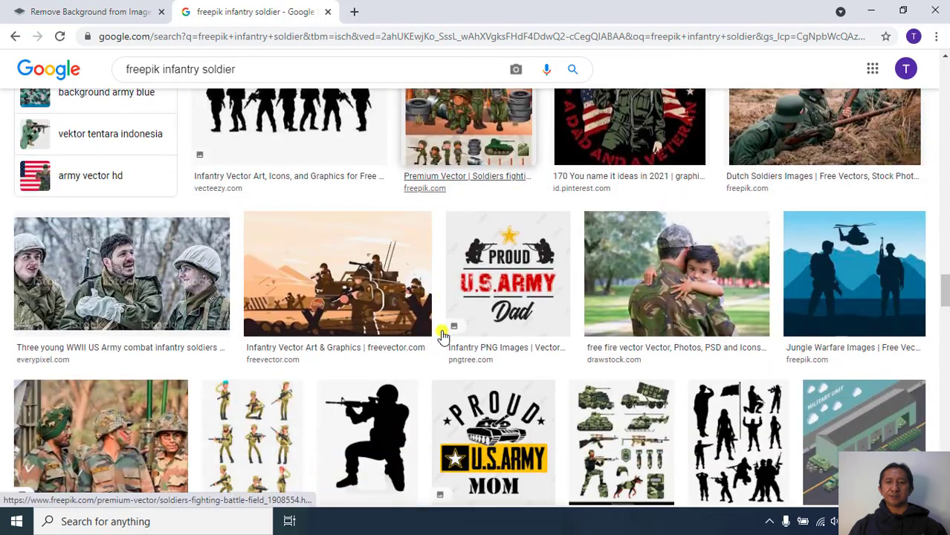
scroll(442, 337, down, 5)
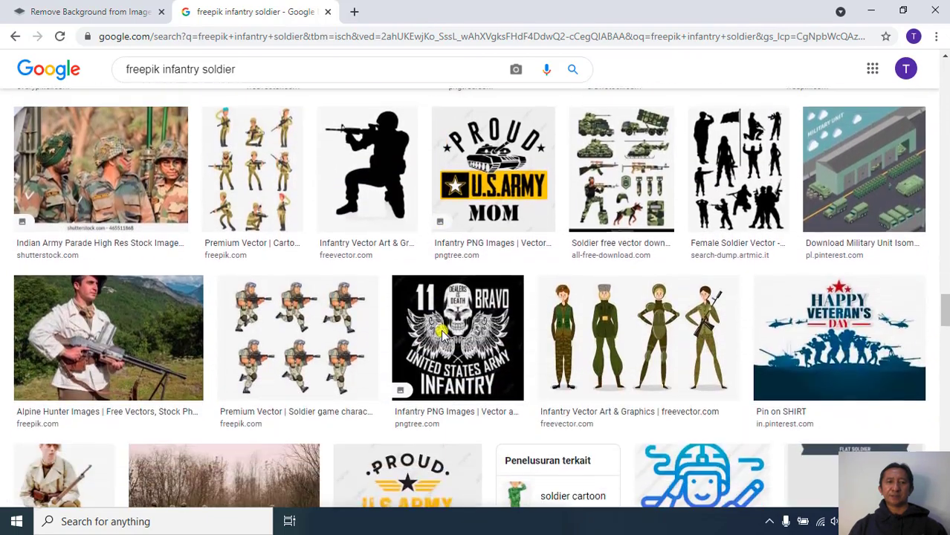
scroll(442, 337, down, 6)
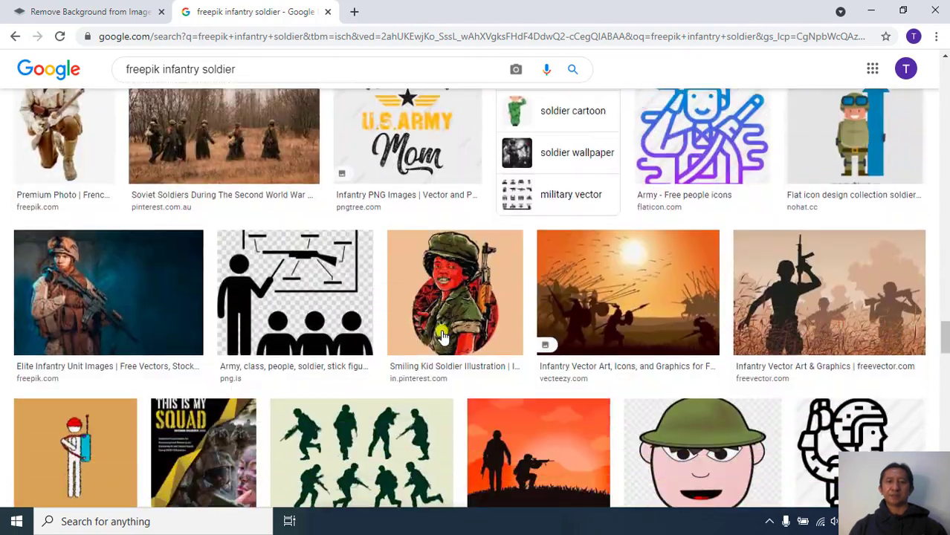
scroll(442, 336, down, 6)
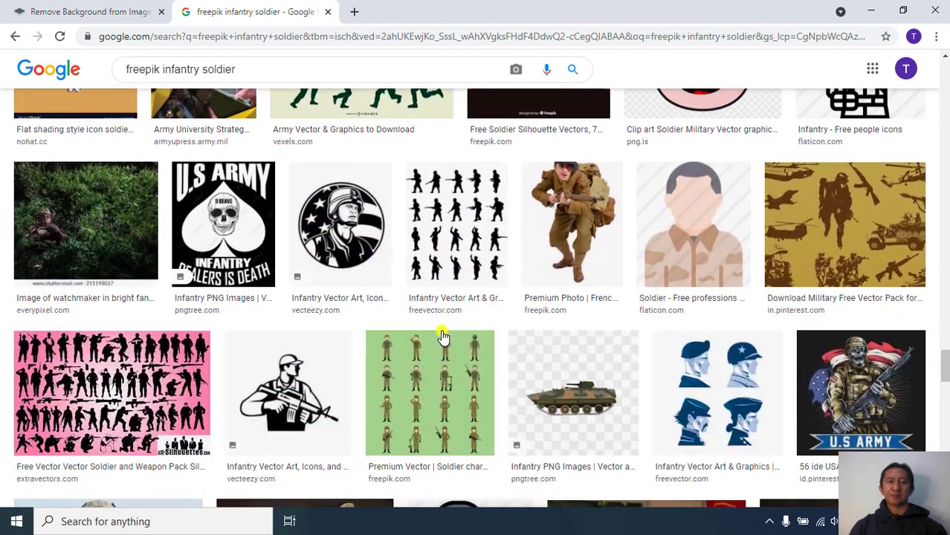
scroll(443, 337, down, 5)
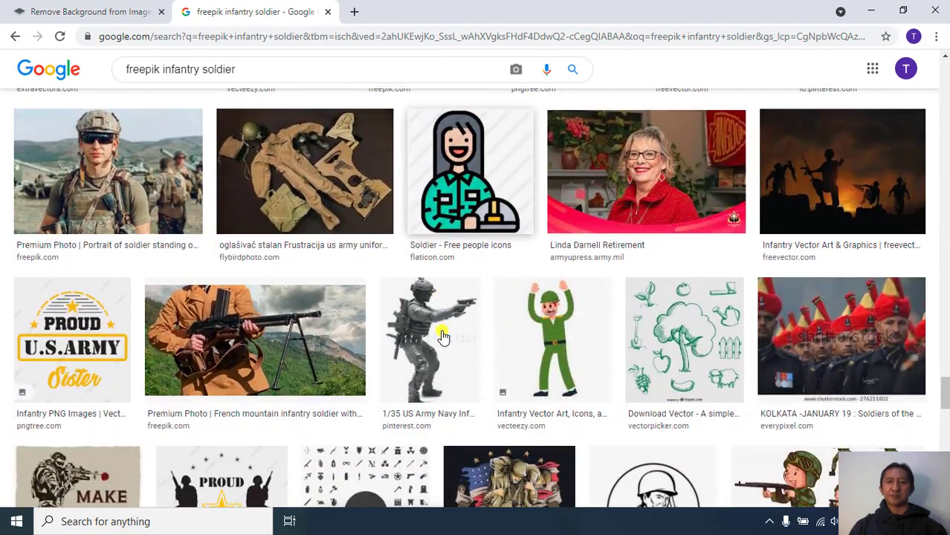
scroll(442, 336, up, 10)
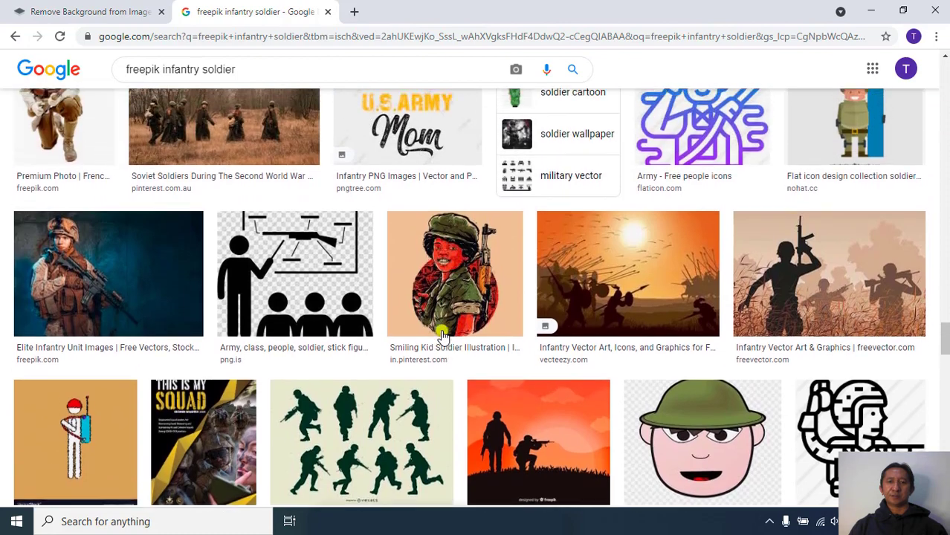
scroll(442, 336, up, 8)
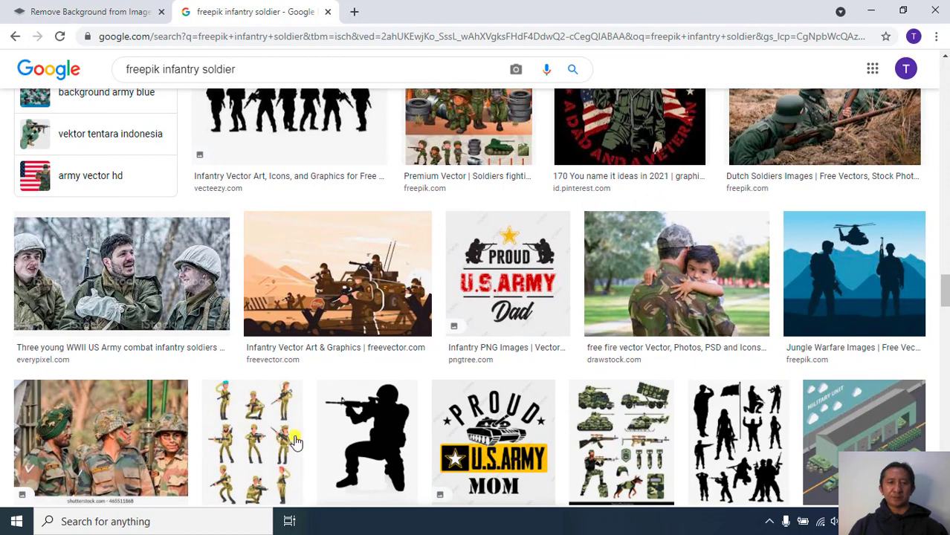
Open the Shutterstock Indian Army parade photo of three soldiers and save it as a JPEG in Downloads
click(155, 447)
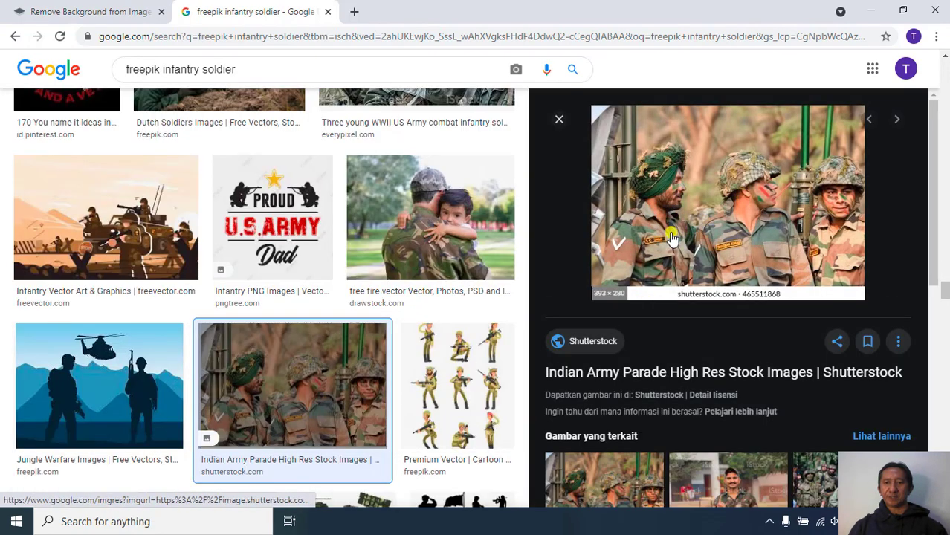
right_click(671, 233)
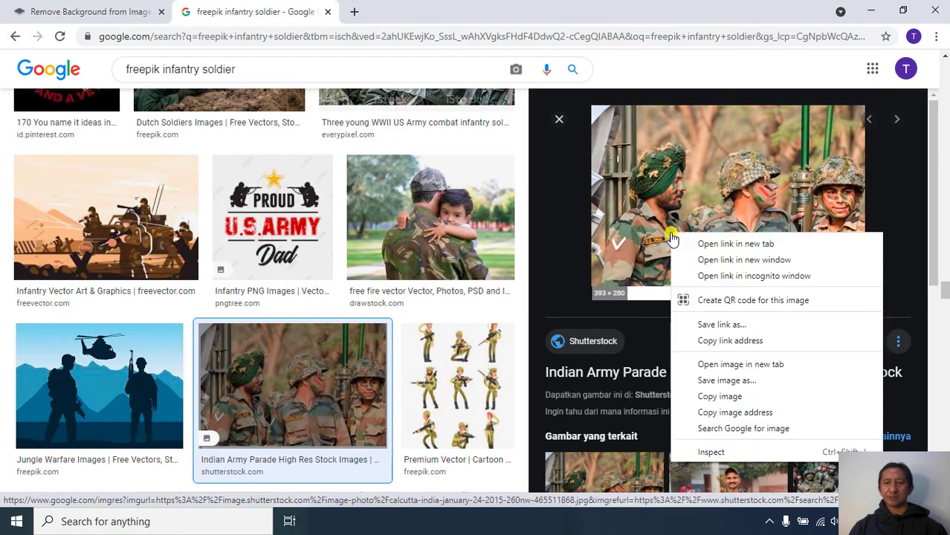
click(727, 382)
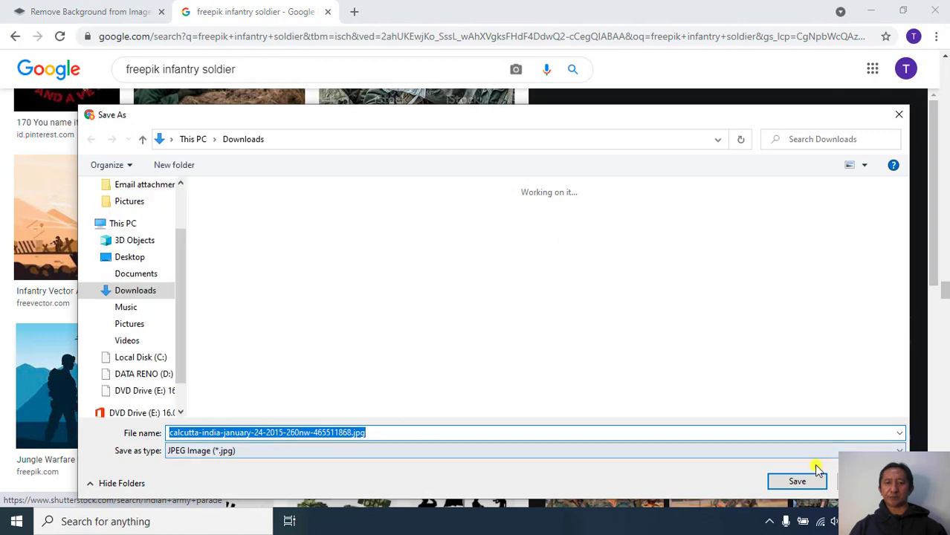
click(811, 482)
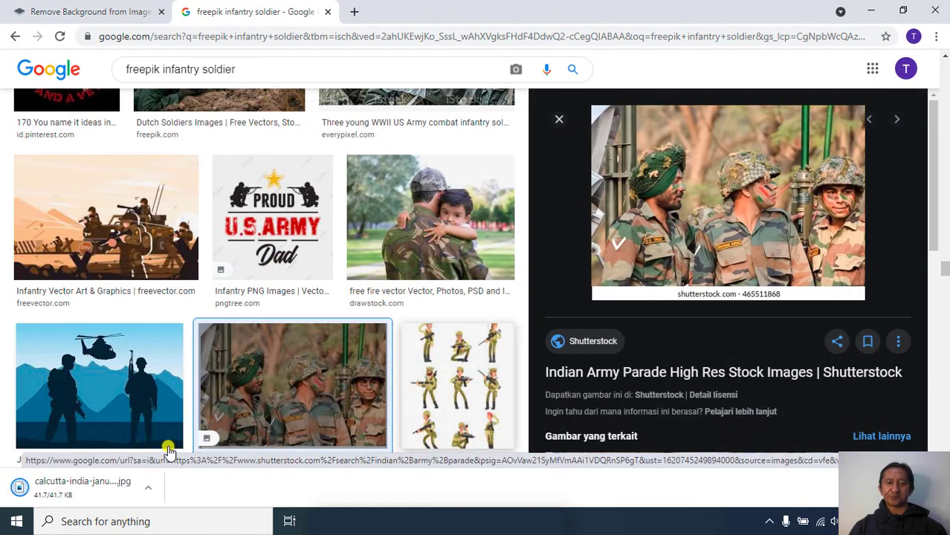
Upload the downloaded soldiers photo to remove.bg and open the original photo beside the cut-out for comparison
click(98, 10)
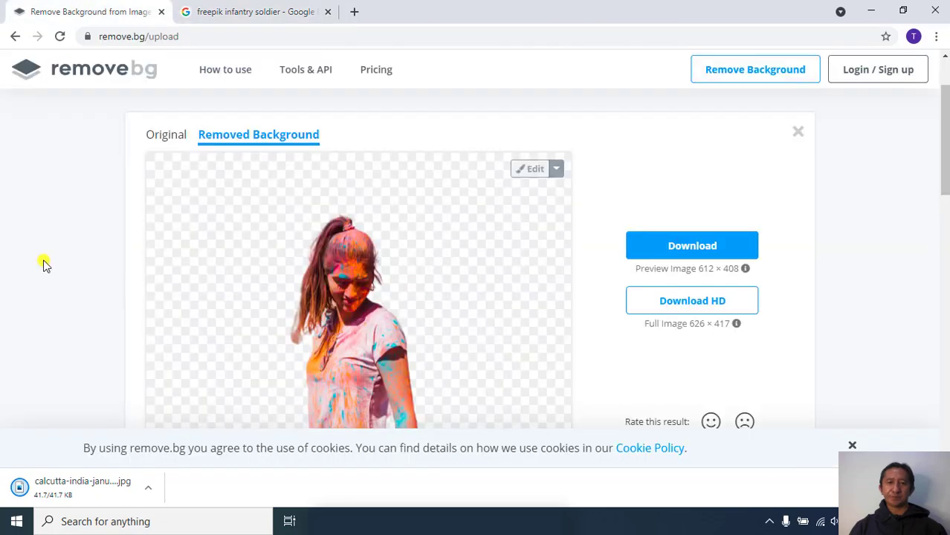
drag(57, 485, 408, 280)
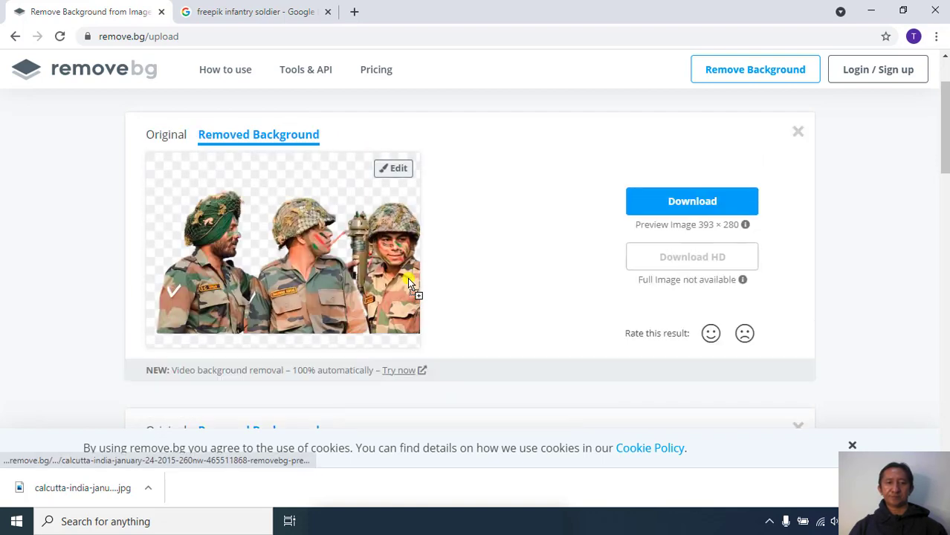
click(92, 494)
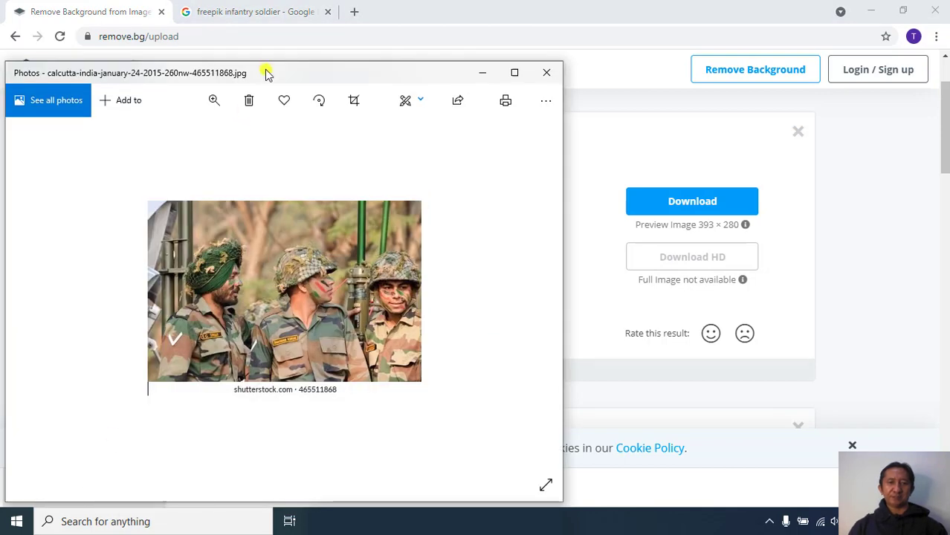
drag(277, 73, 722, 40)
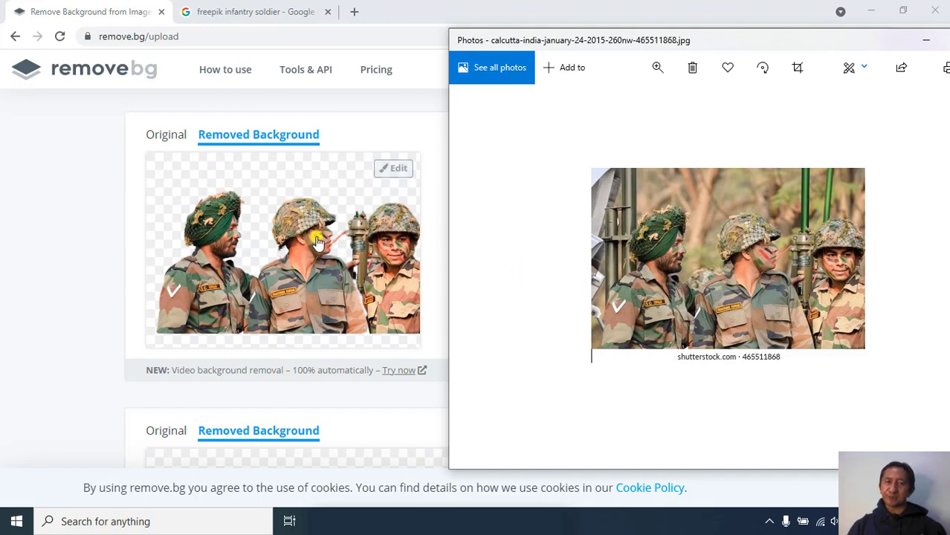
Return to the Google image results and change the search to "freepik city scape"
click(74, 262)
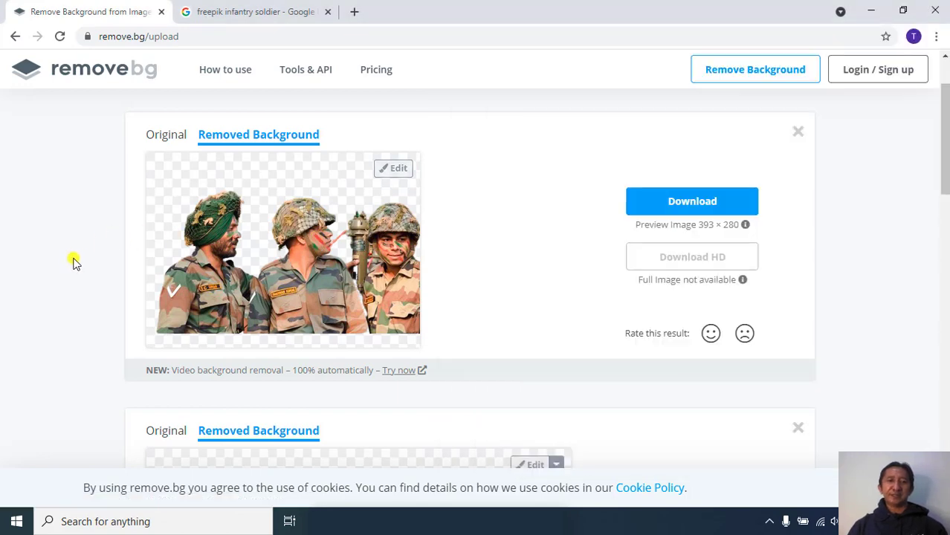
click(236, 15)
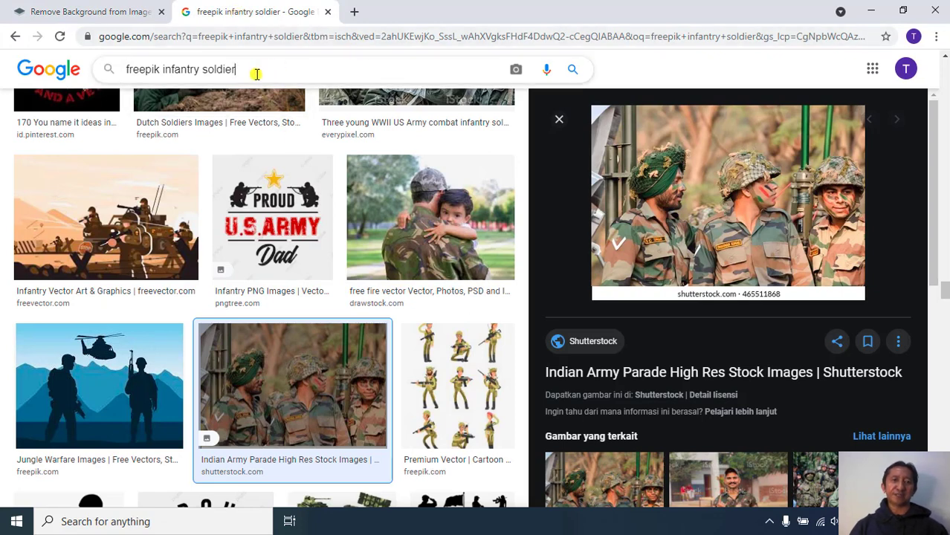
key(shift+End)
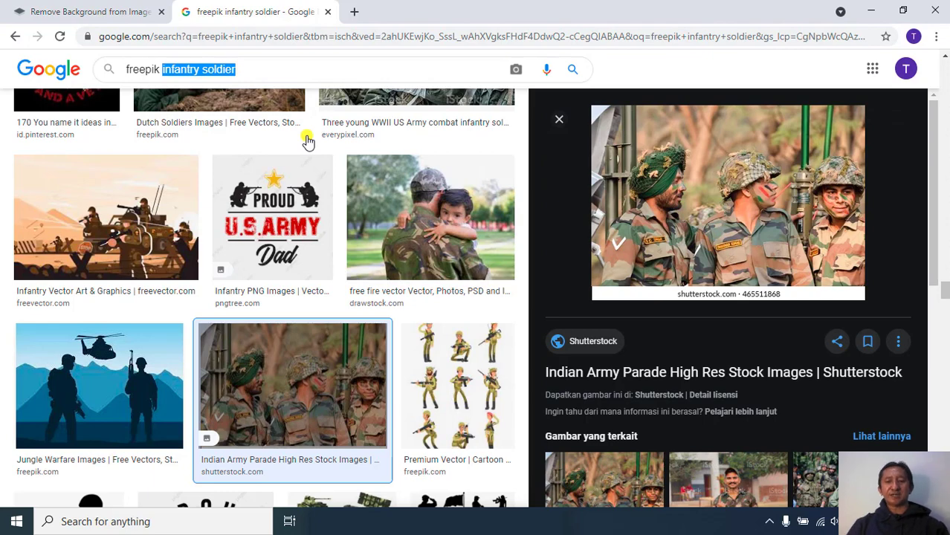
text(city s)
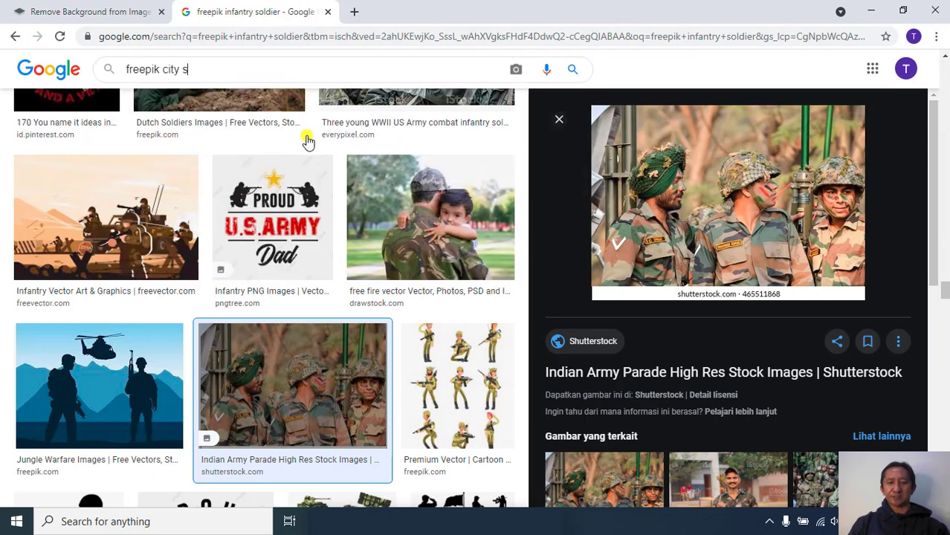
key(Return)
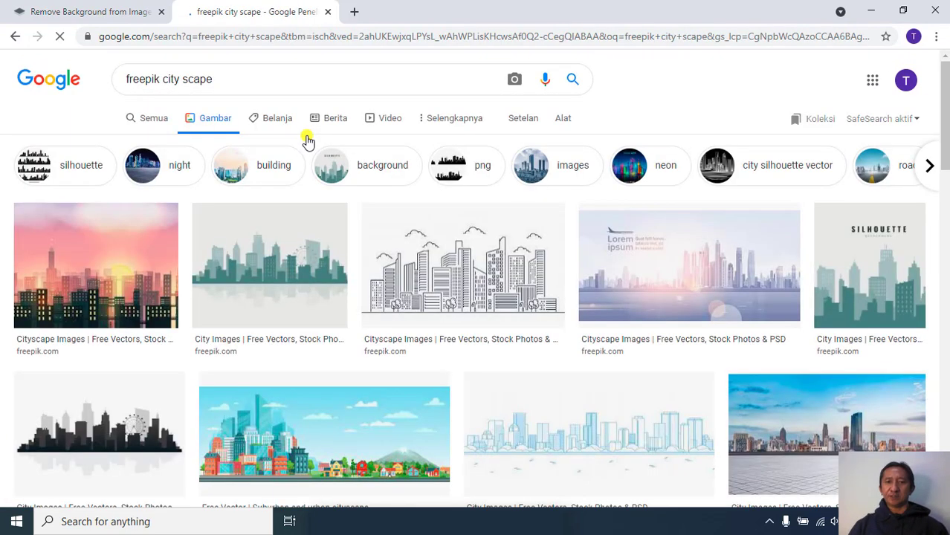
Open the Freepik photo of the Kuala Lumpur skyline at sunrise from the results and save it as a JPEG in Downloads
scroll(379, 342, down, 5)
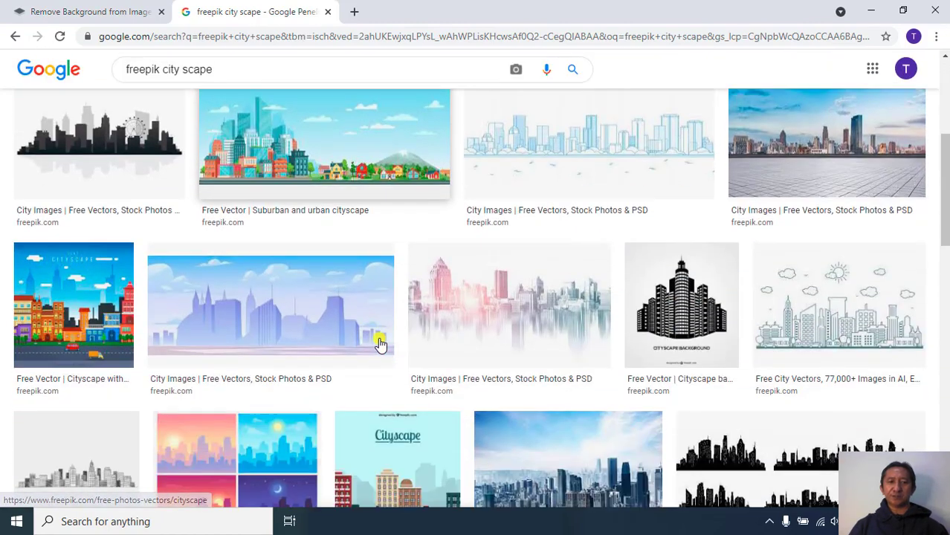
scroll(379, 343, down, 4)
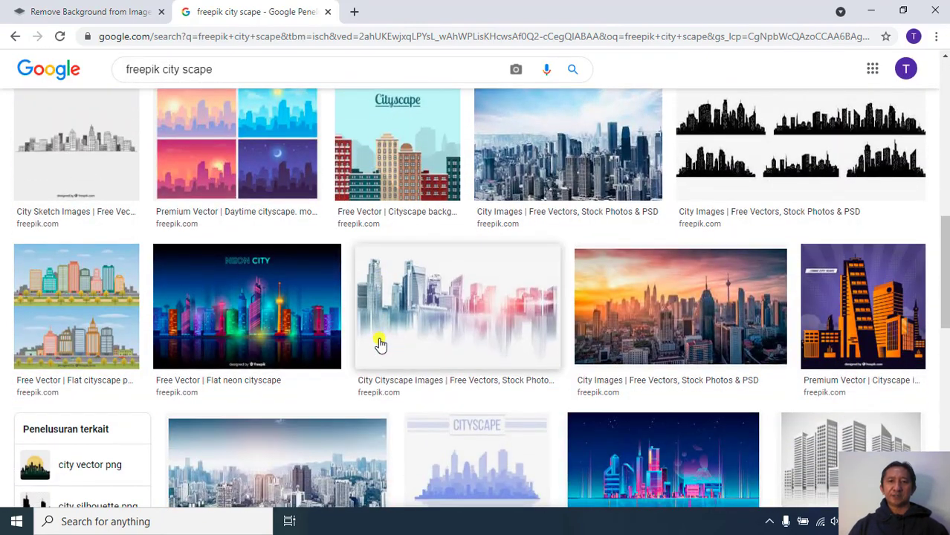
scroll(379, 343, down, 1)
scroll(379, 344, down, 1)
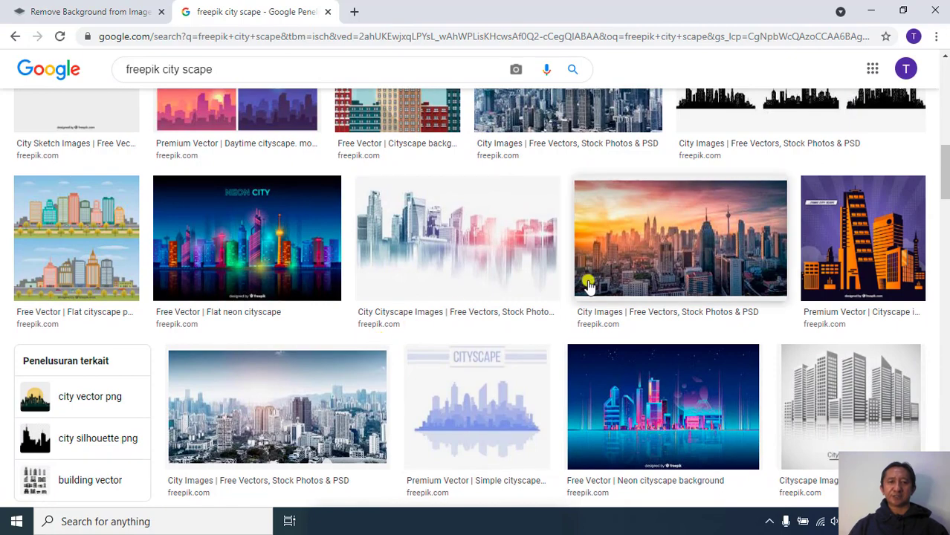
click(696, 263)
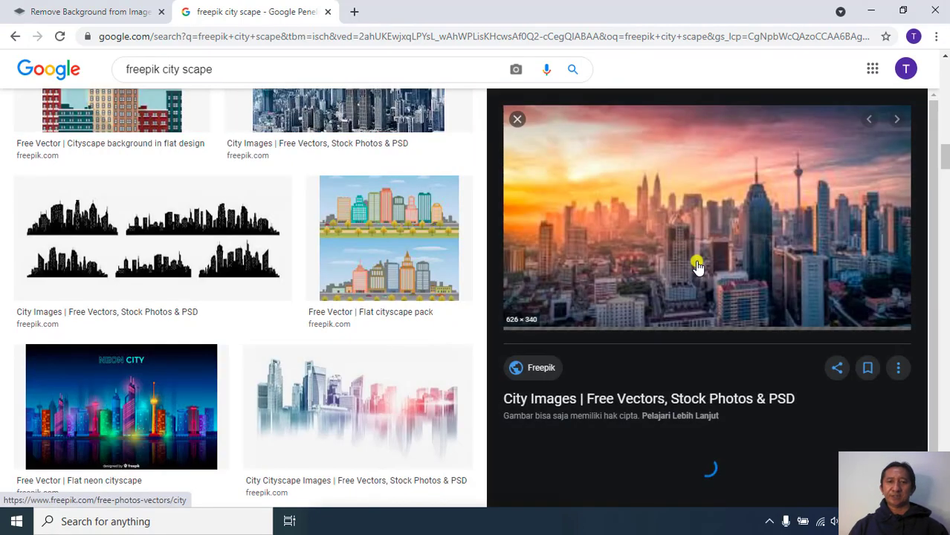
right_click(676, 223)
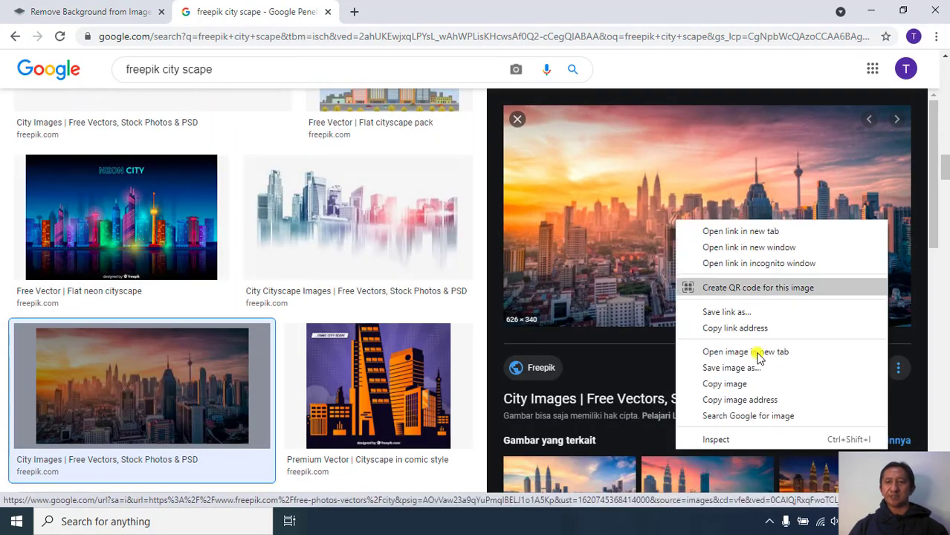
click(758, 367)
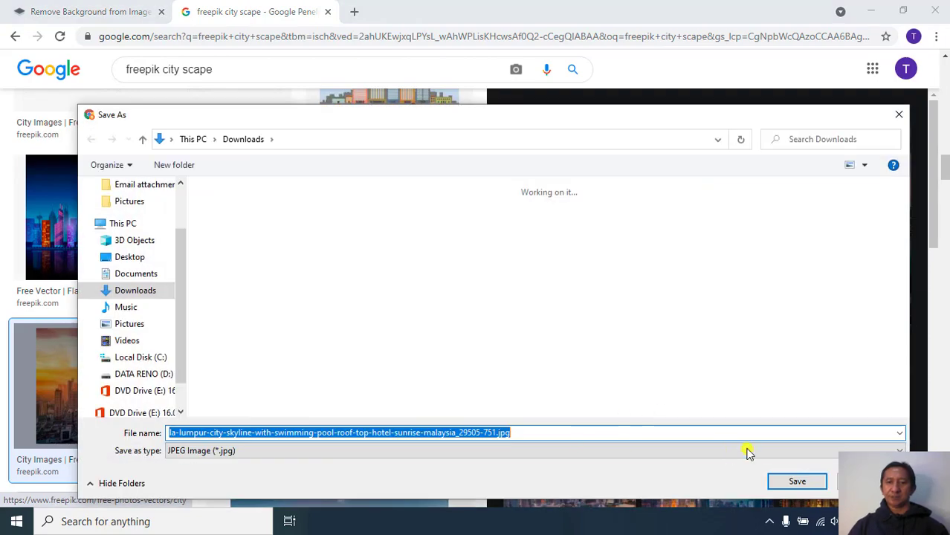
click(785, 481)
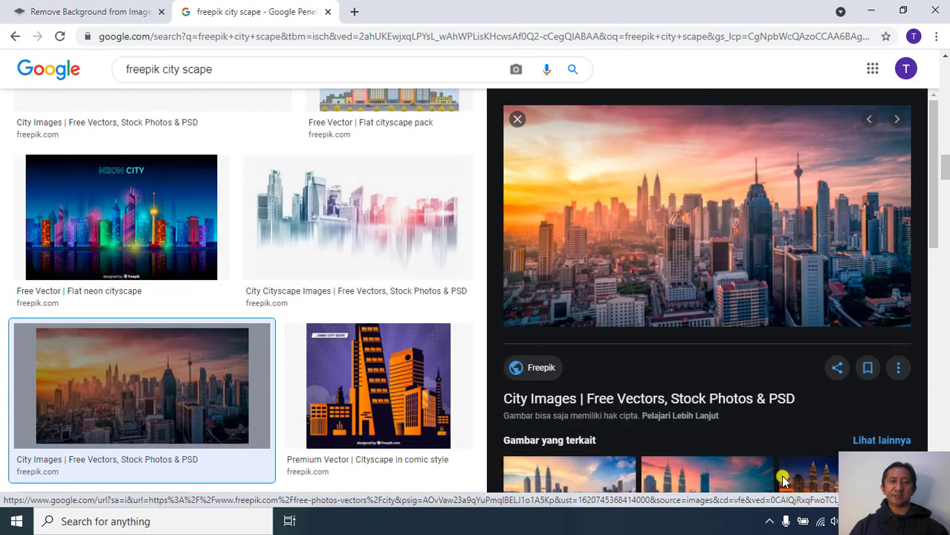
Upload the downloaded Kuala Lumpur skyline photo to remove.bg and snap the original photo beside the cut-out for comparison
click(67, 16)
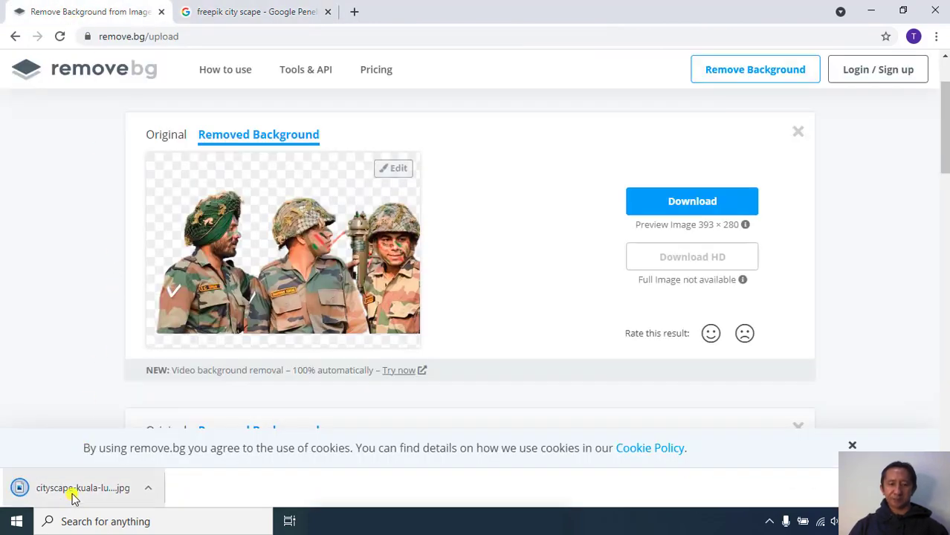
drag(294, 334, 366, 267)
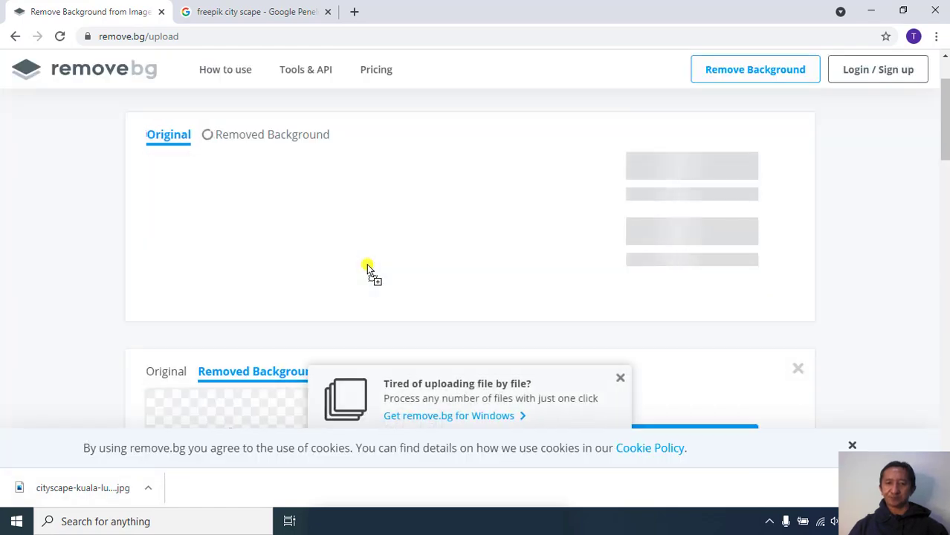
click(621, 380)
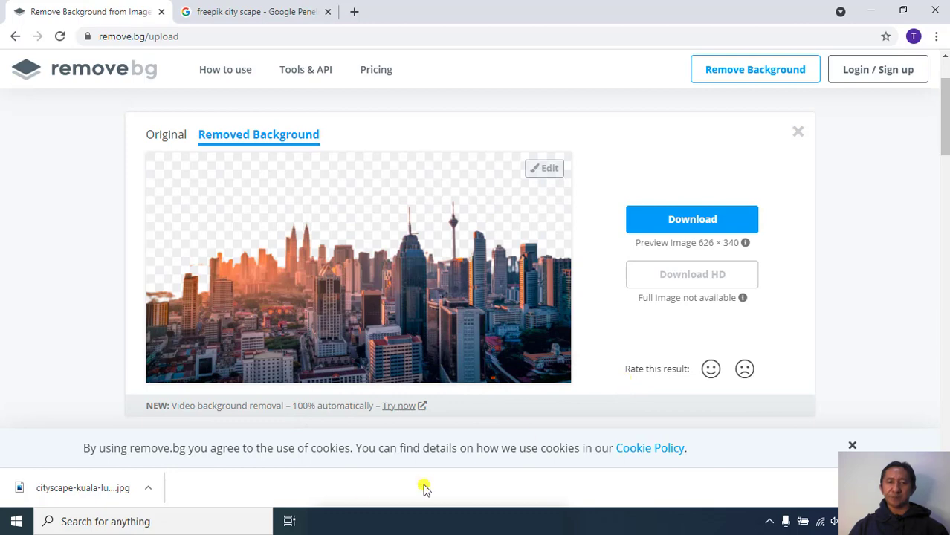
click(86, 496)
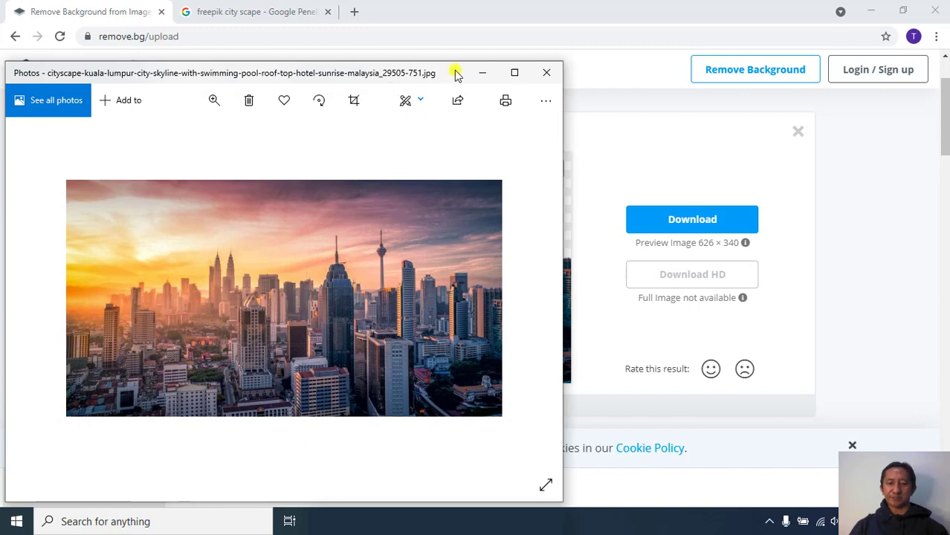
drag(456, 74, 947, 43)
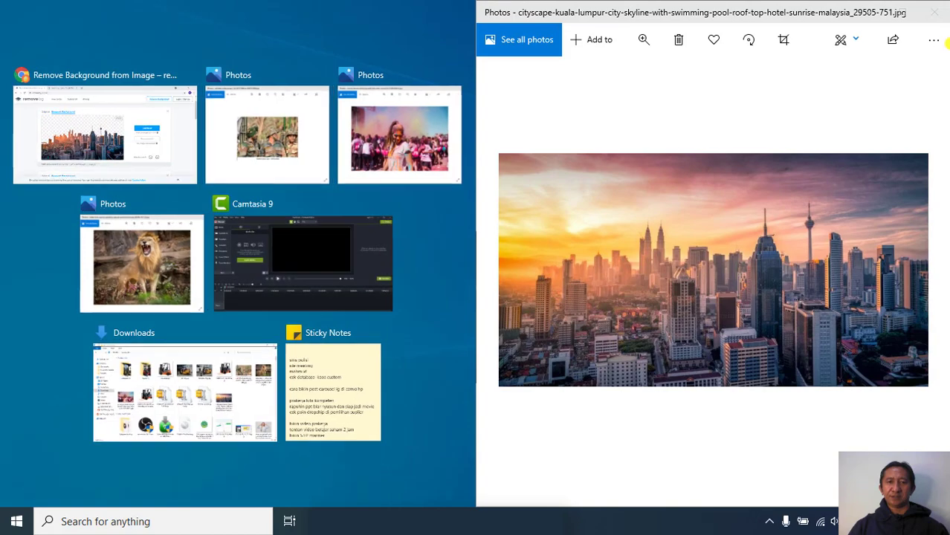
click(158, 163)
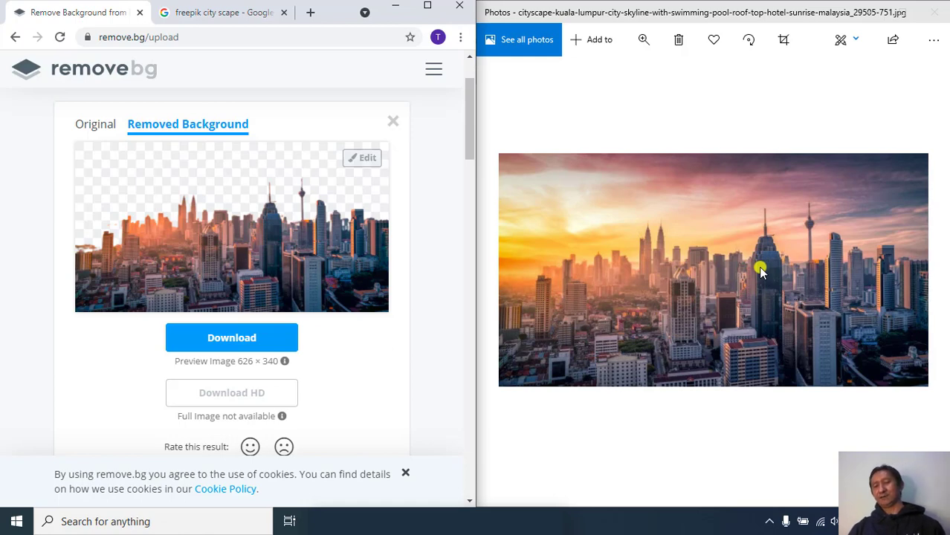
Return to the maximized cityscape results and save the Freepik skyline photo with the paved plaza as big-city_1127-3102 (1).jpg in Downloads
click(228, 11)
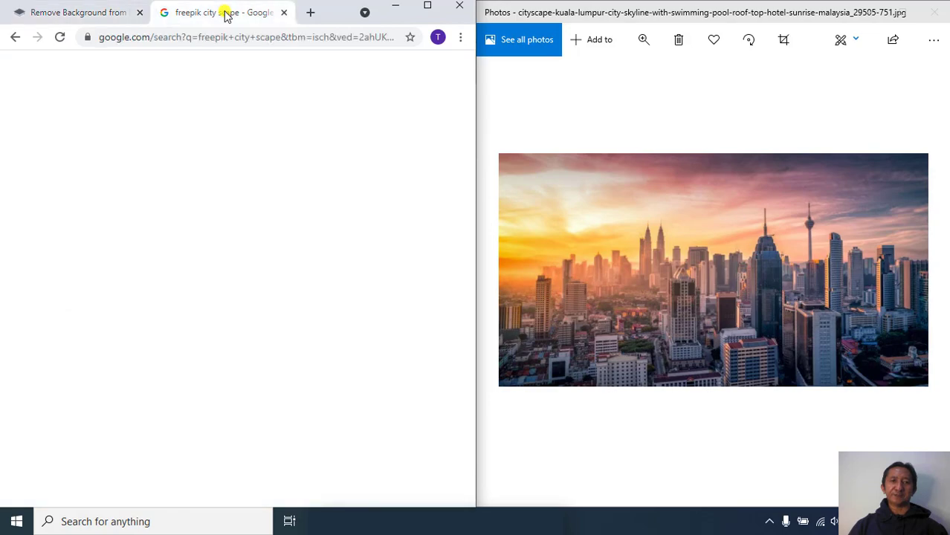
click(430, 6)
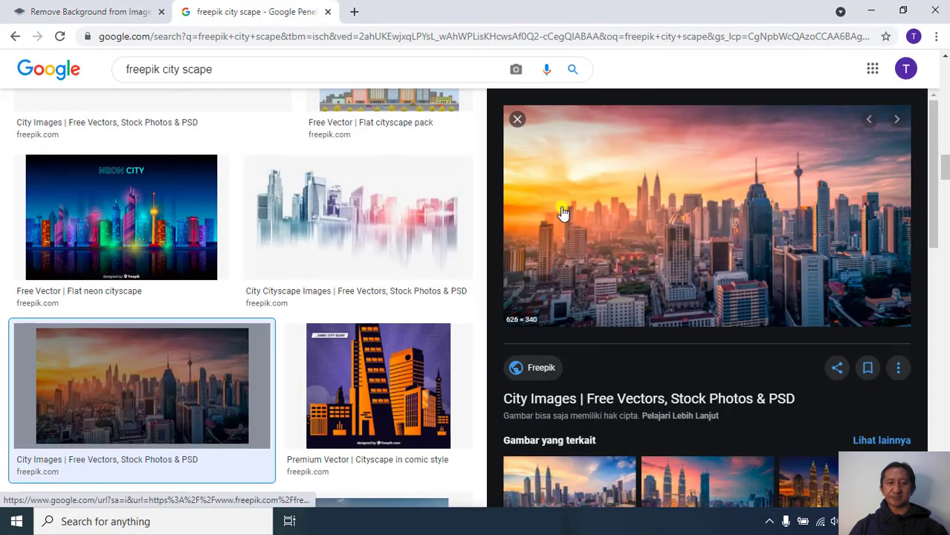
scroll(457, 199, up, 6)
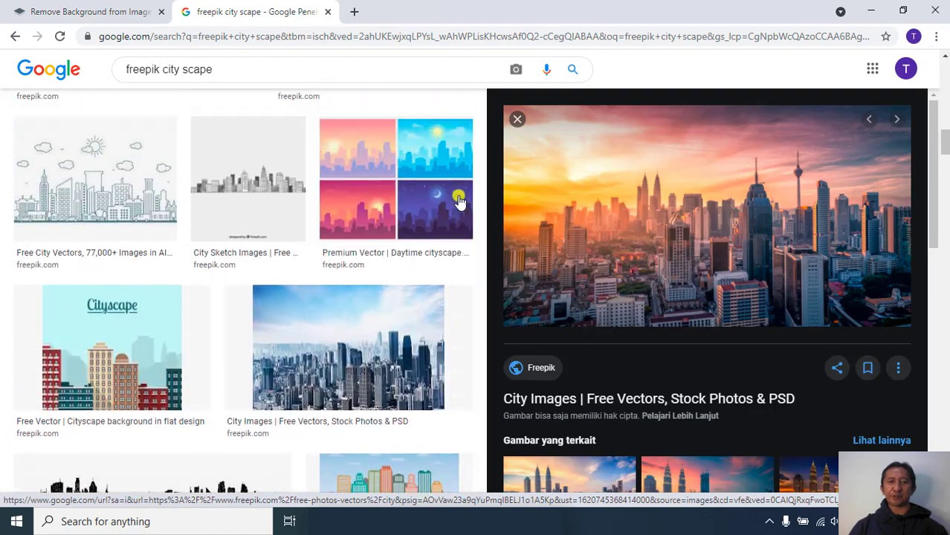
scroll(459, 201, down, 5)
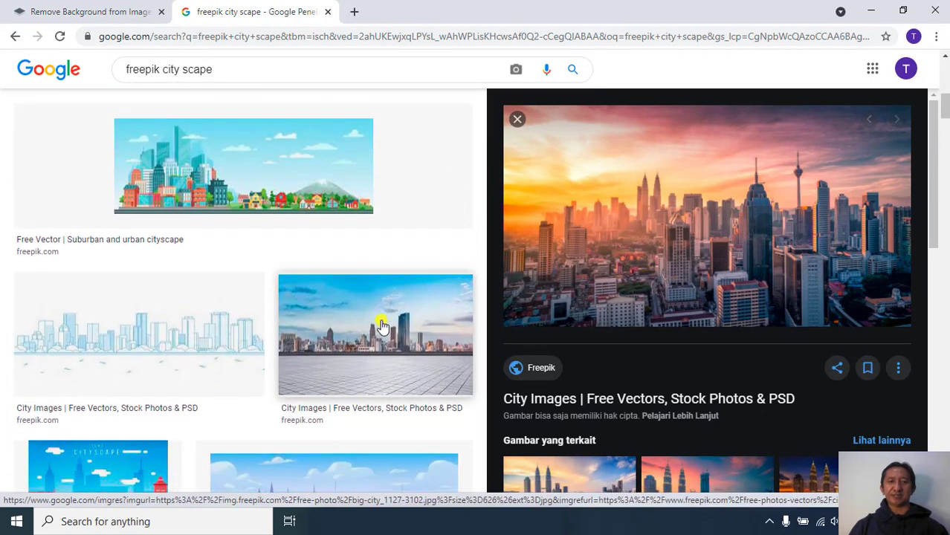
click(381, 324)
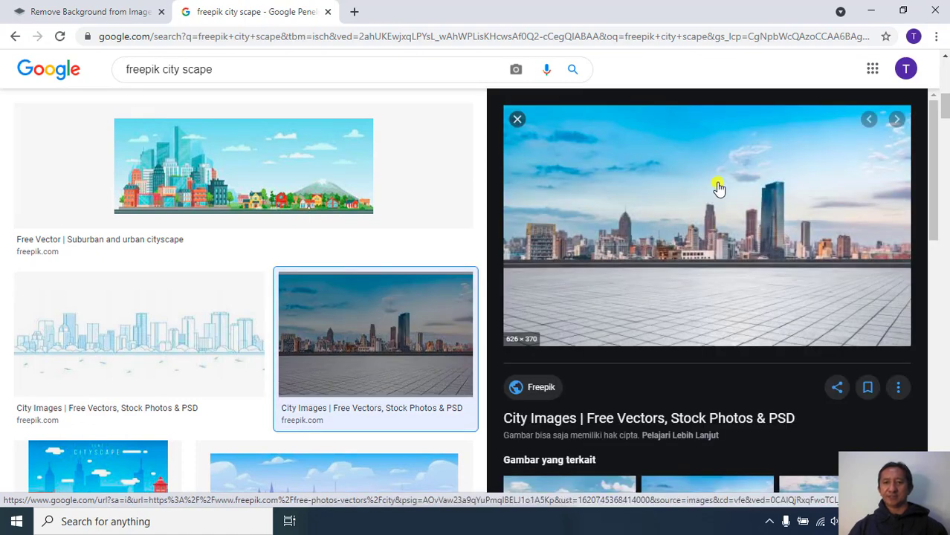
right_click(718, 187)
click(780, 332)
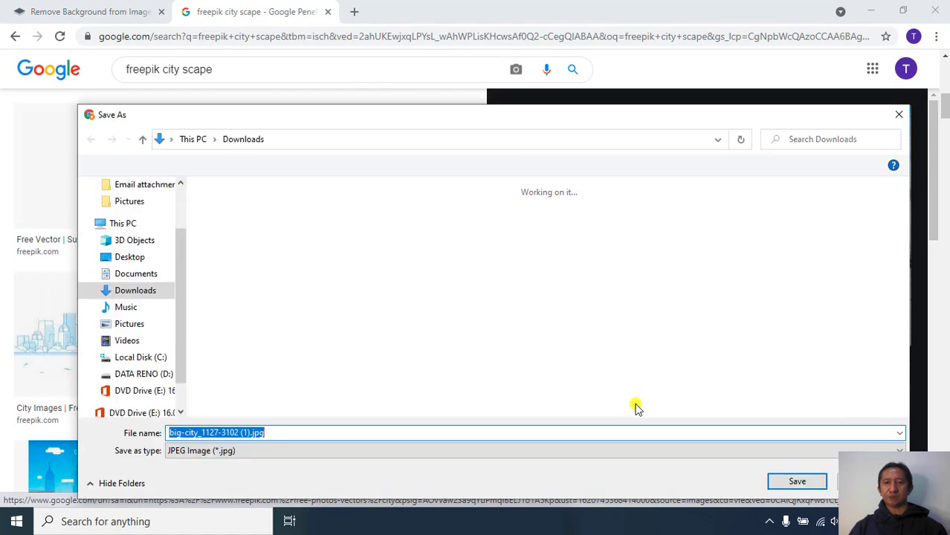
click(795, 483)
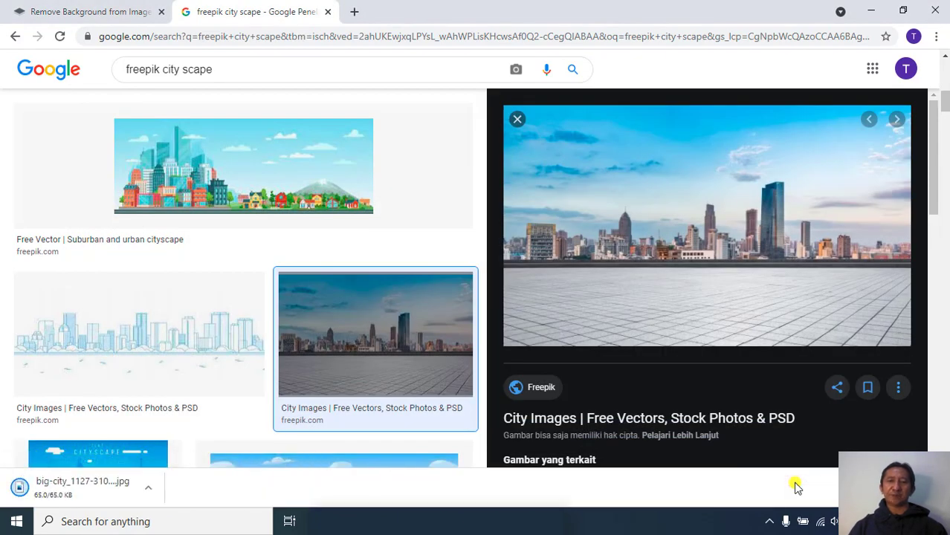
Upload the downloaded big-city photo to remove.bg and open the original over the page to compare it with the cut-out
click(106, 5)
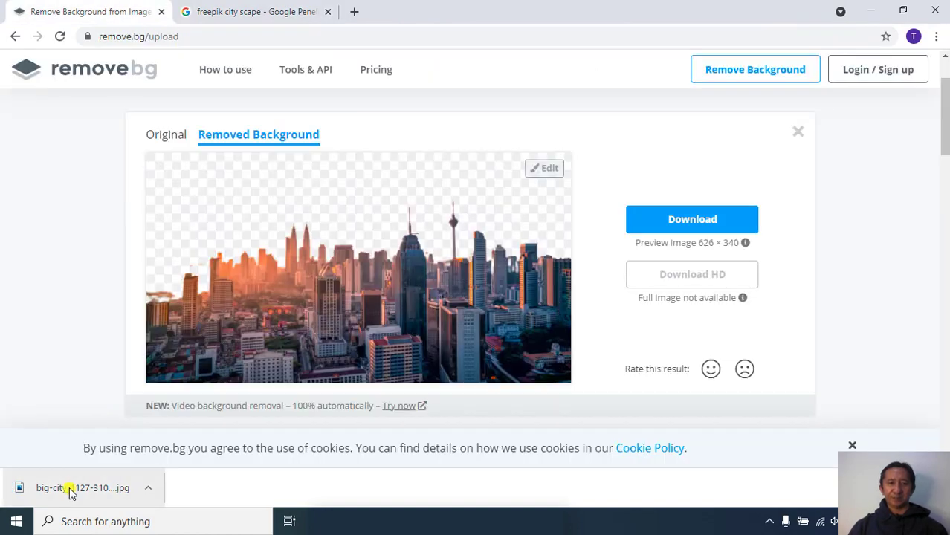
drag(70, 489, 418, 265)
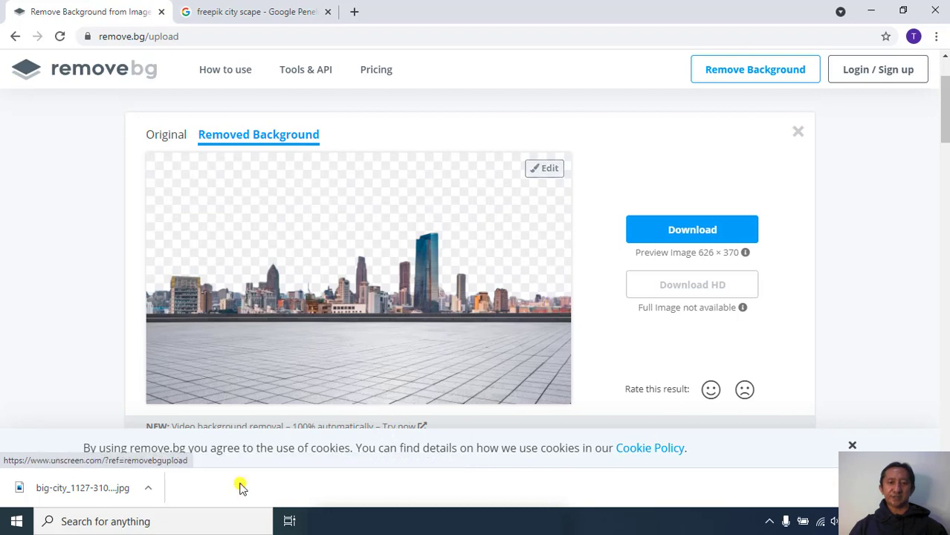
click(95, 494)
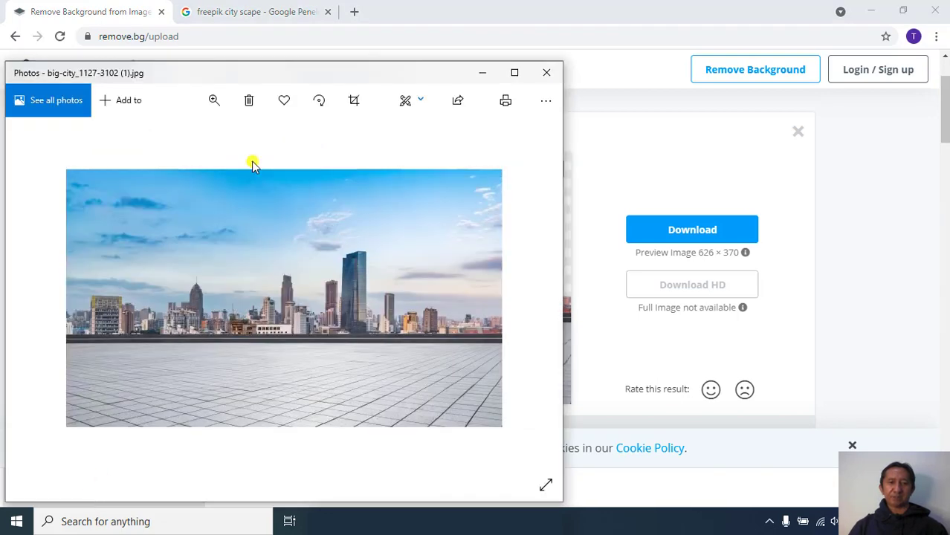
drag(276, 69, 727, 67)
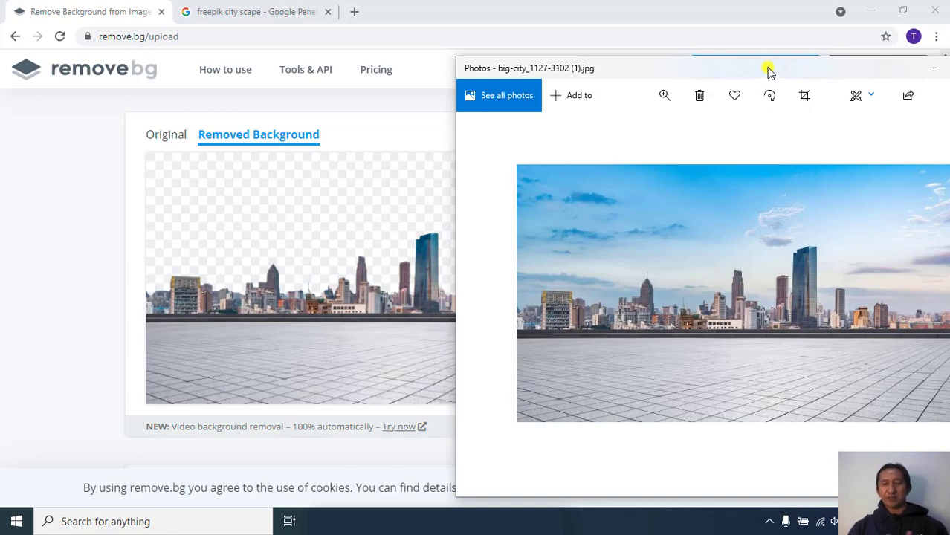
drag(769, 70, 590, 84)
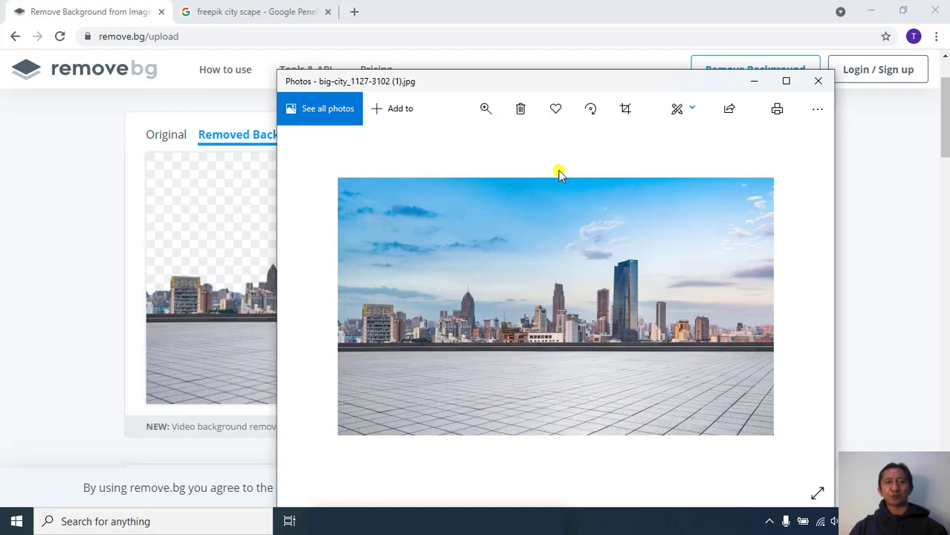
Return to the Google image results and change the search to "freepik red bus london"
click(229, 12)
click(267, 59)
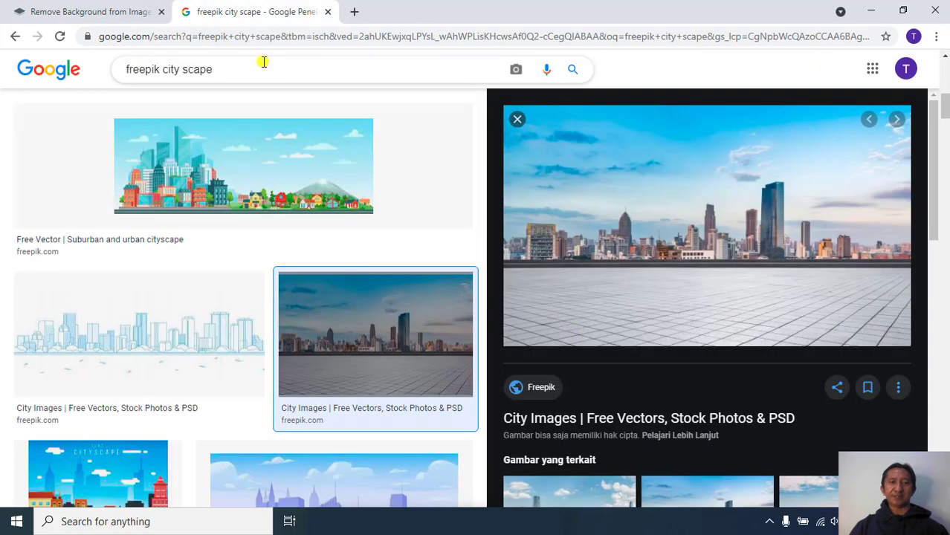
key(BackSpace)
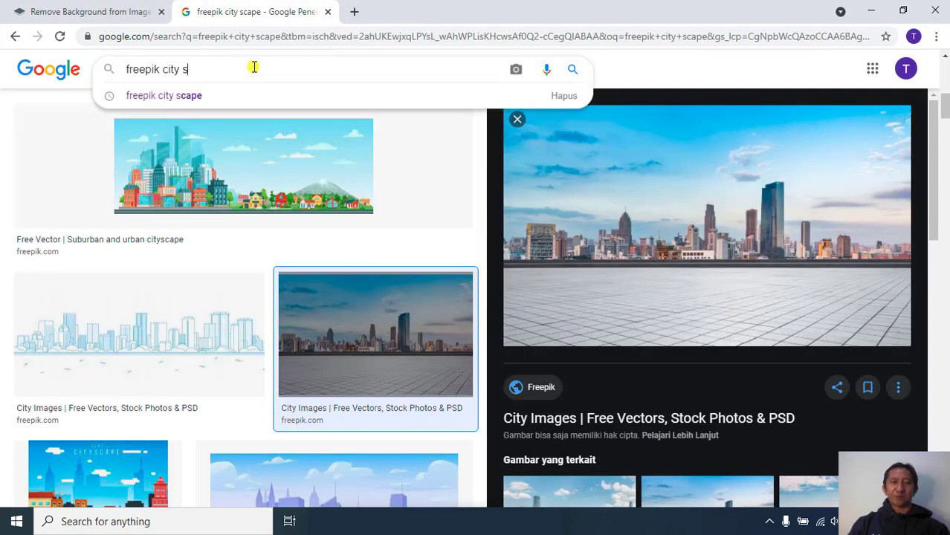
key(BackSpace)
key(BackSpace)
key(BackSpace)
key(BackSpace)
key(BackSpace)
key(BackSpace)
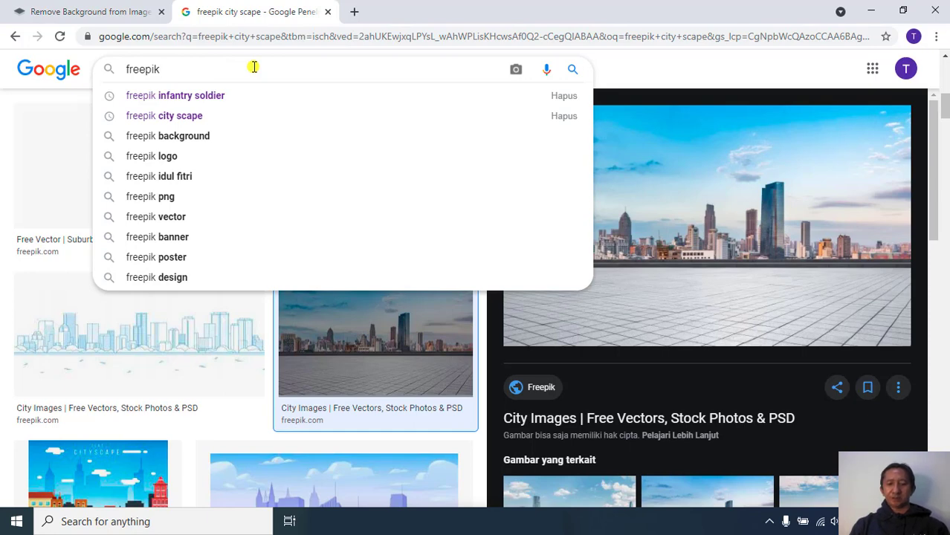
text(red bus londo)
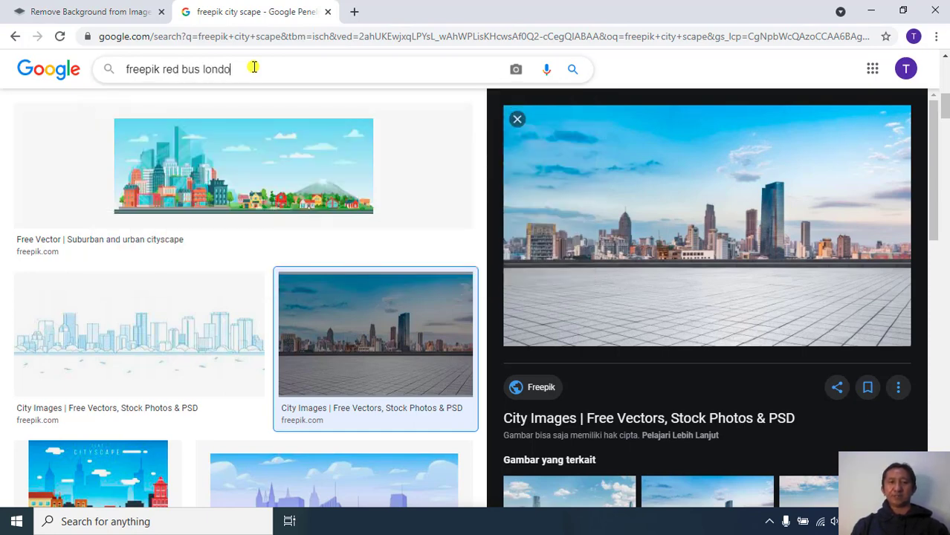
text(n)
key(Return)
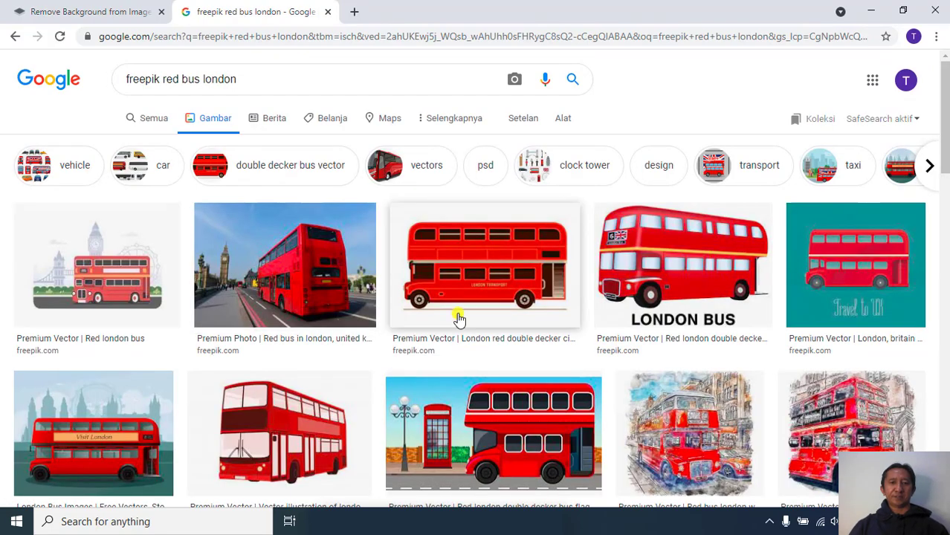
Save the Freepik photo of the traditional London red bus beside the blue bridge as london-red-bus-traditional-old_79295-6871.jpg in Downloads
scroll(458, 318, down, 8)
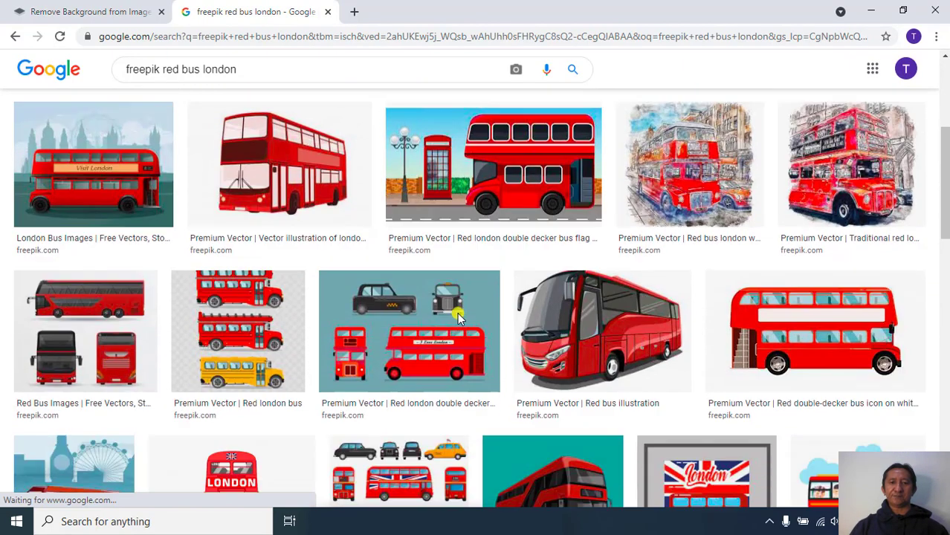
scroll(459, 318, down, 4)
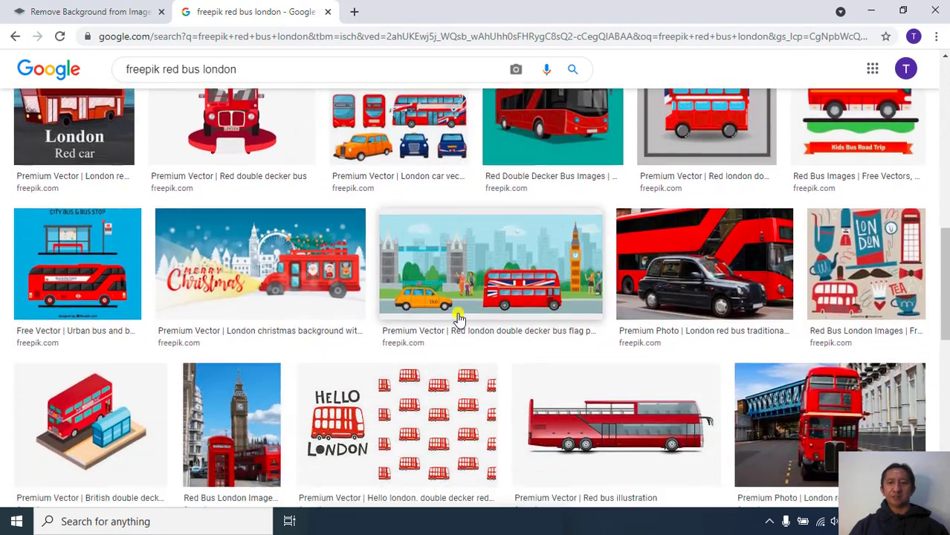
scroll(459, 318, up, 1)
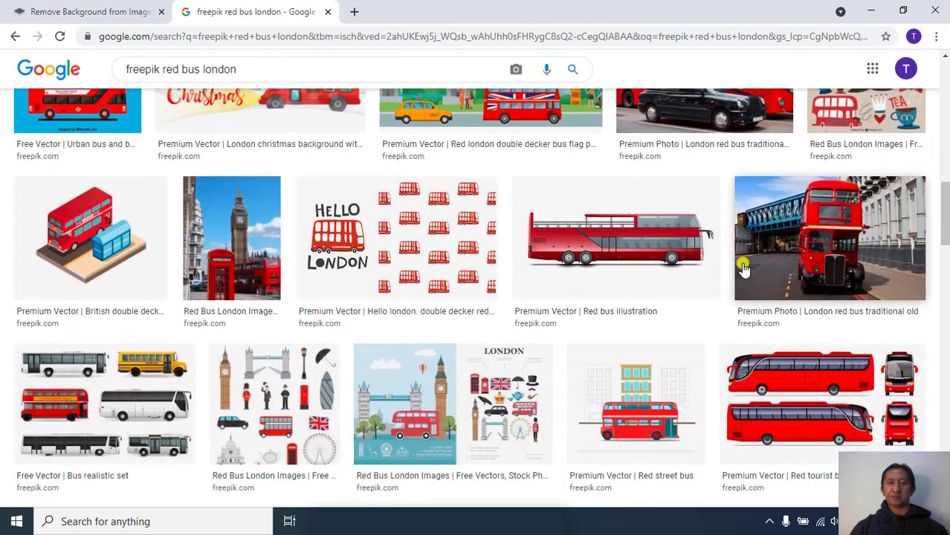
click(810, 249)
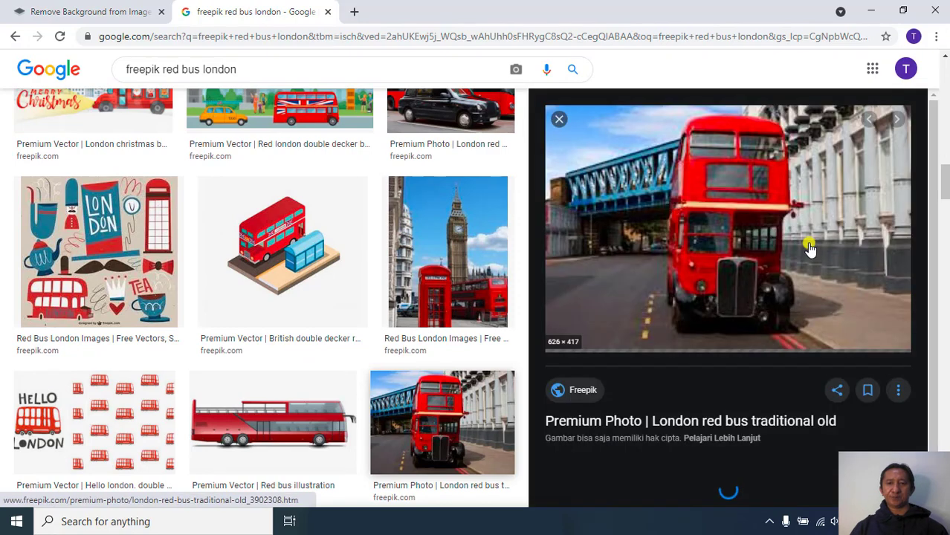
right_click(712, 236)
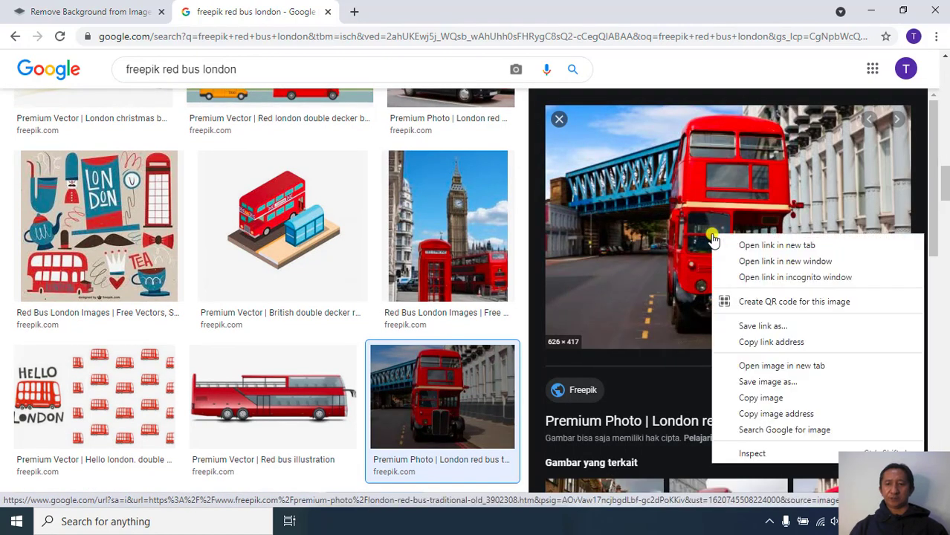
click(772, 381)
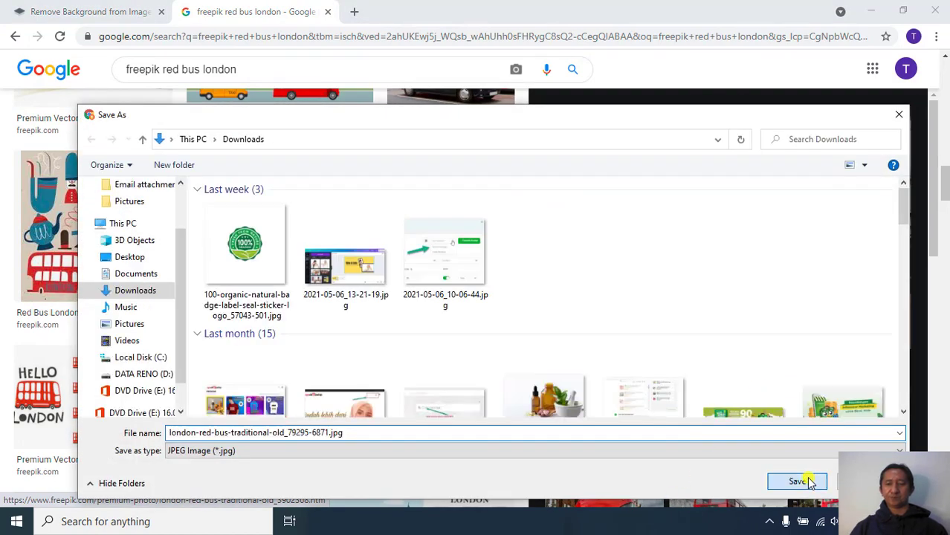
click(807, 482)
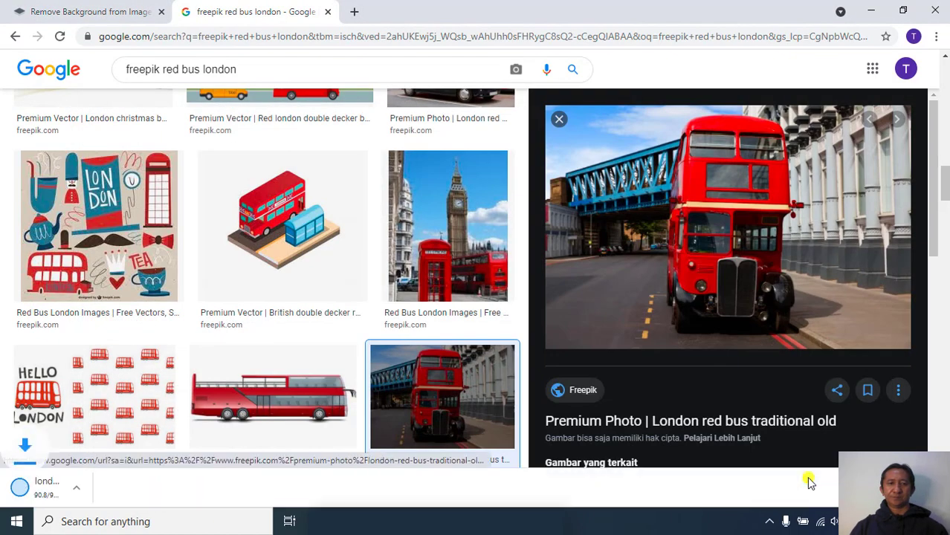
Upload the downloaded London red bus photo to remove.bg and place the original photo beside the cut-out for comparison
click(85, 12)
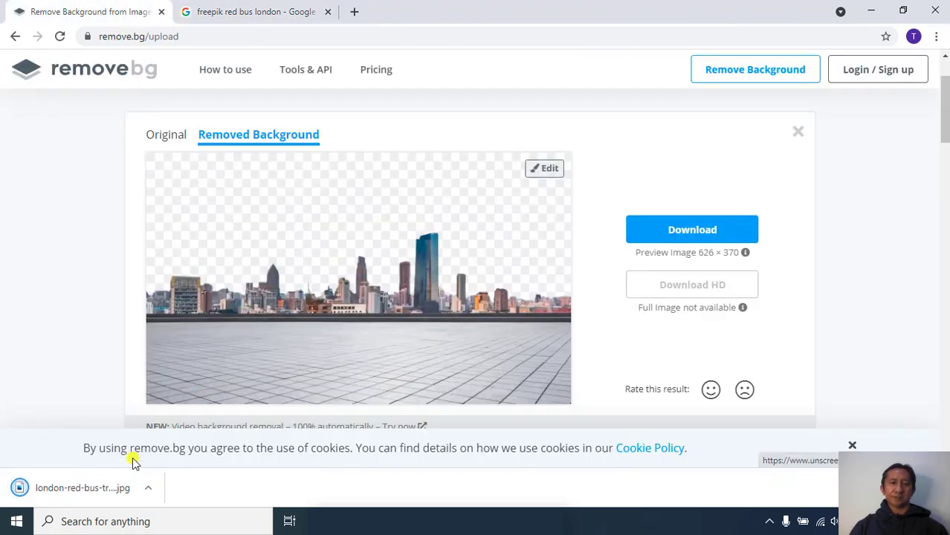
drag(96, 492, 355, 249)
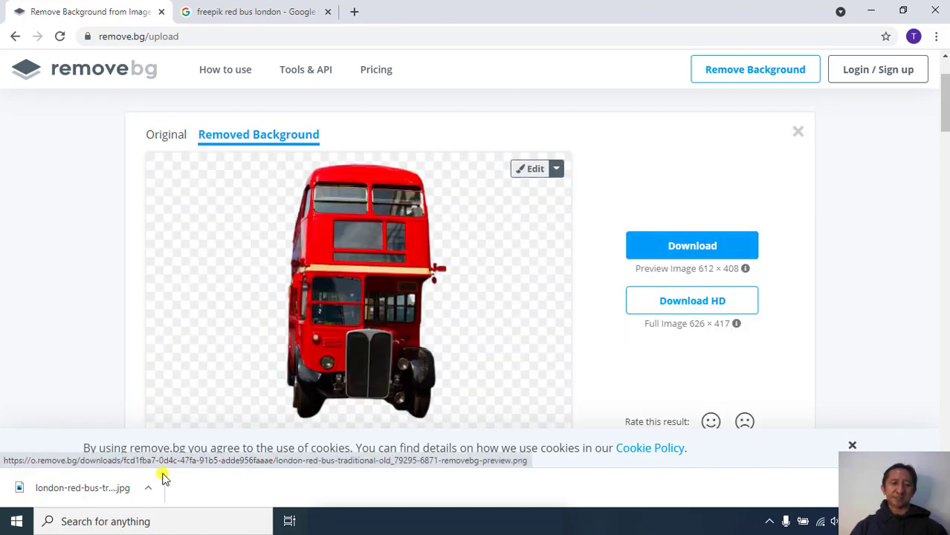
click(97, 493)
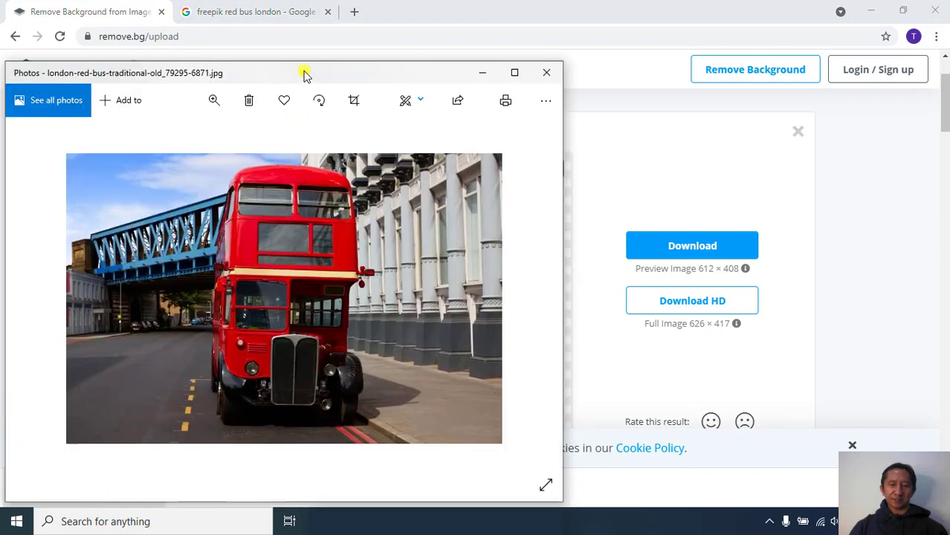
drag(304, 74, 755, 59)
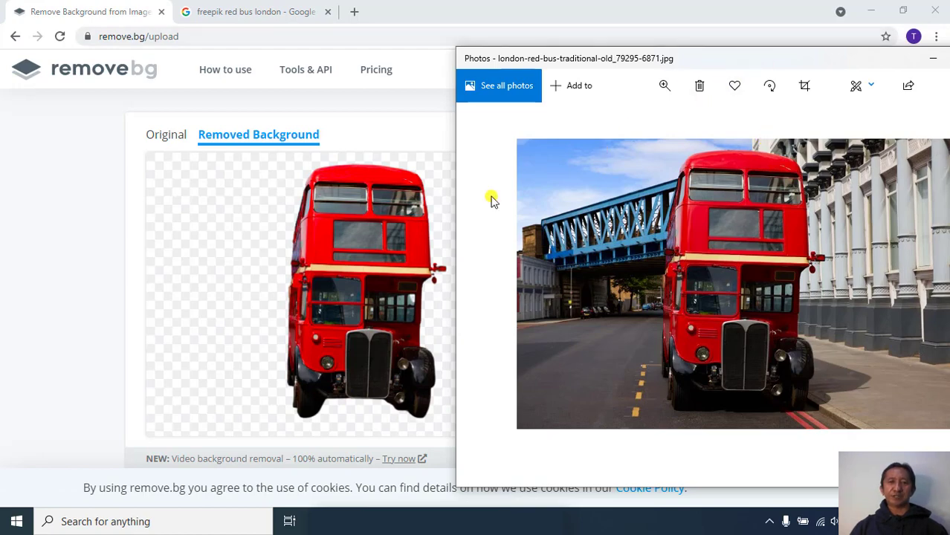
click(33, 346)
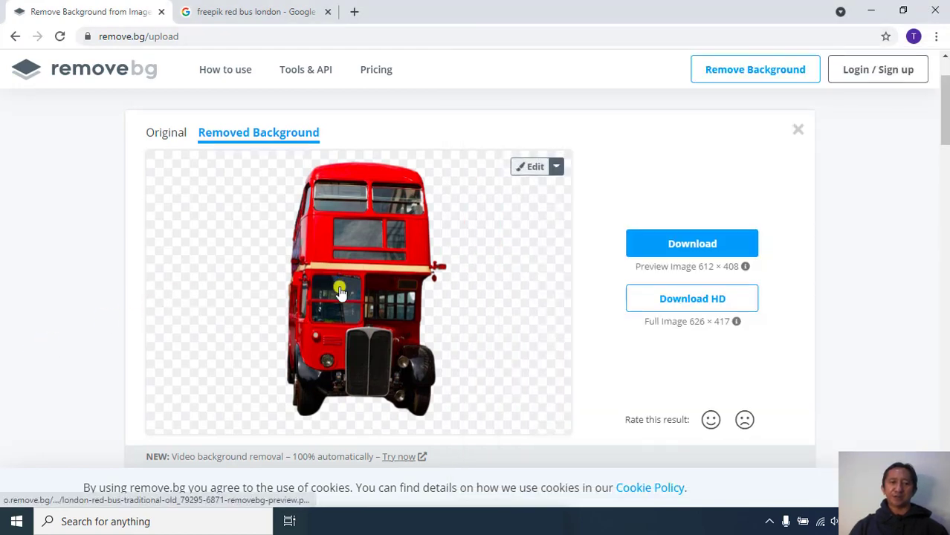
Review the earlier cut-outs on the results page and download the roaring lion cut-out as a PNG
scroll(339, 290, down, 10)
scroll(339, 289, down, 10)
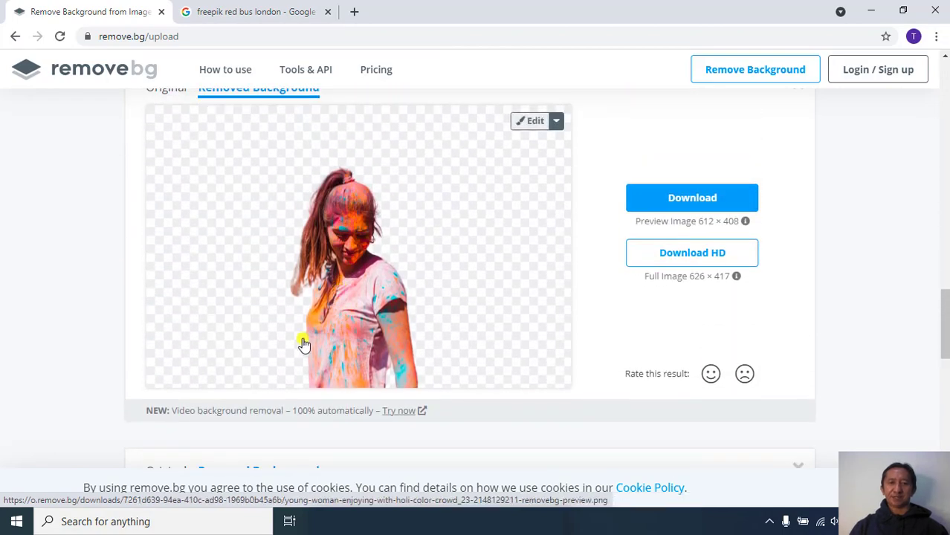
scroll(293, 374, down, 6)
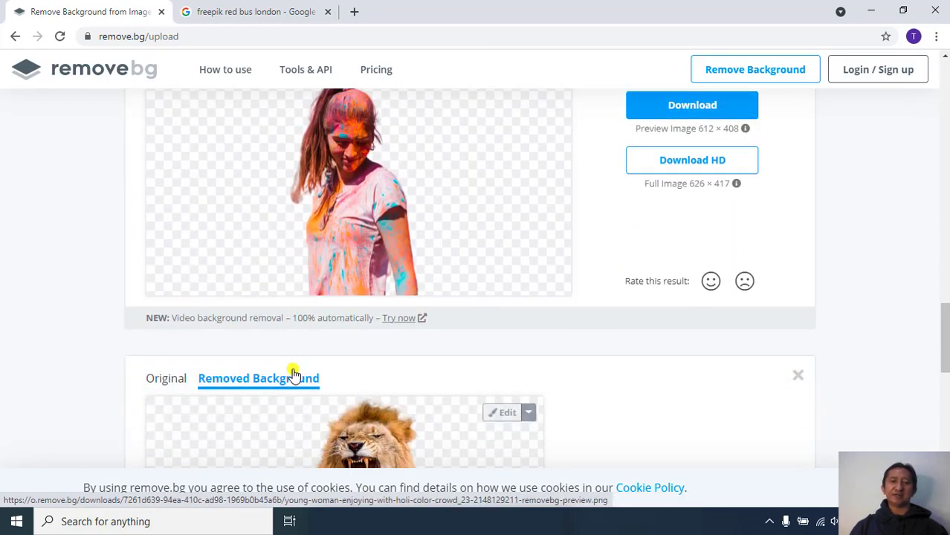
scroll(294, 371, up, 2)
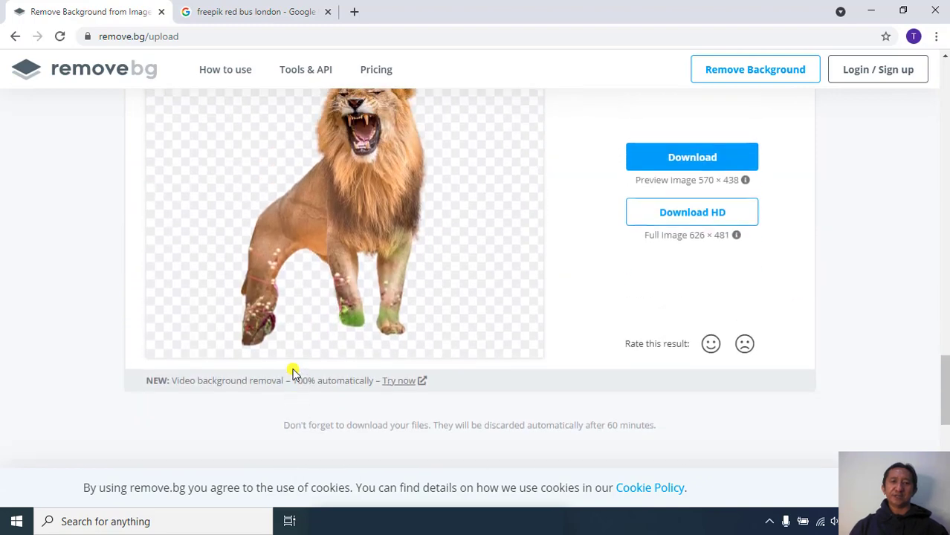
scroll(443, 195, down, 1)
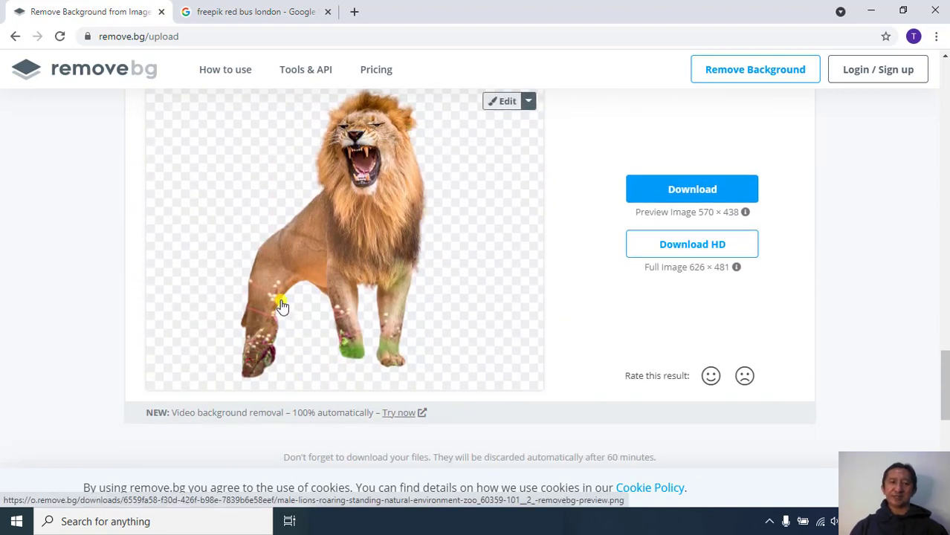
click(301, 354)
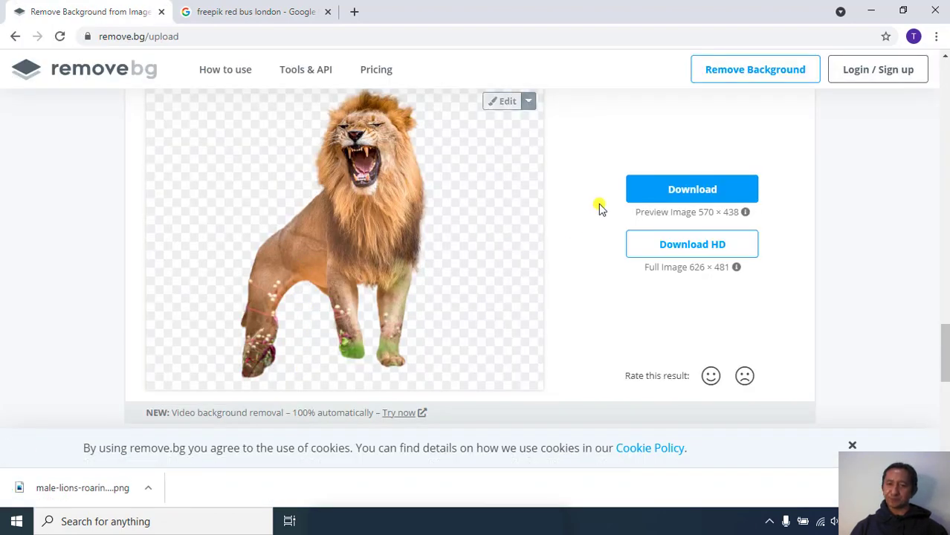
scroll(562, 248, down, 10)
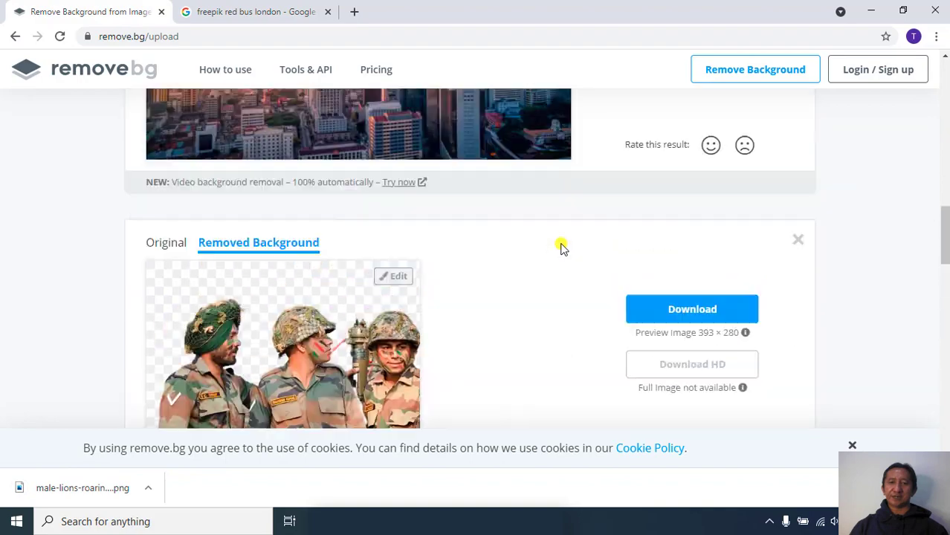
scroll(562, 248, up, 10)
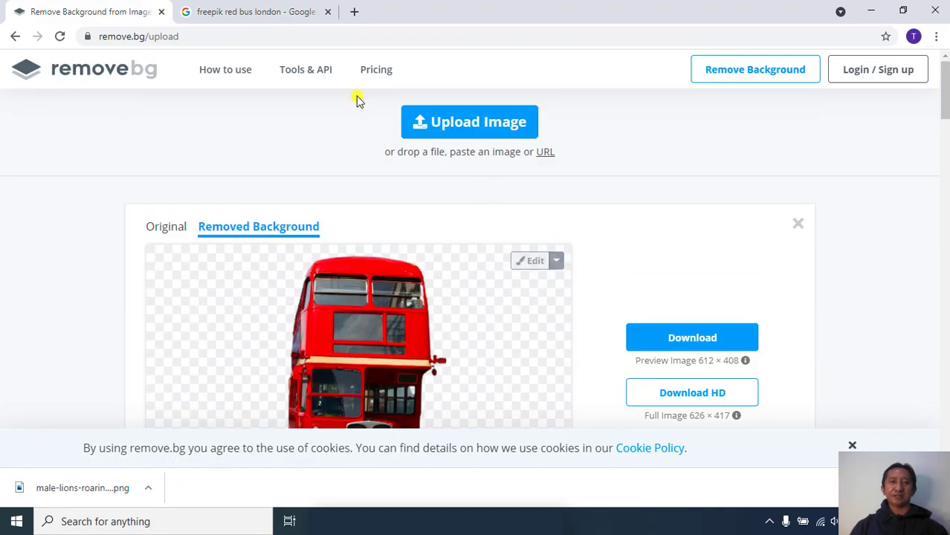
Return to the Google image results and change the search to "halte busway"
click(244, 8)
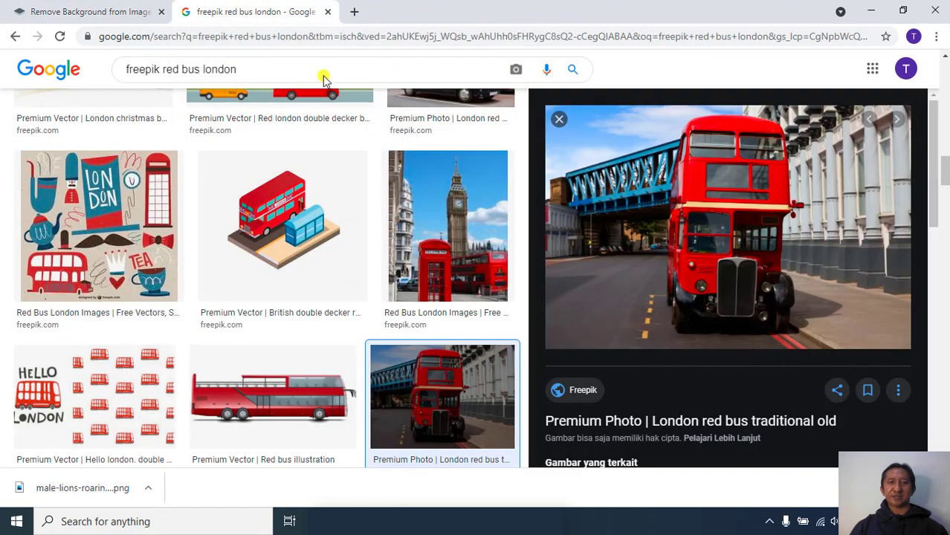
click(236, 69)
key(BackSpace)
key(BackSpace)
key(BackSpace)
key(BackSpace)
key(BackSpace)
key(BackSpace)
key(BackSpace)
key(BackSpace)
key(BackSpace)
key(BackSpace)
key(BackSpace)
key(BackSpace)
key(BackSpace)
key(BackSpace)
key(BackSpace)
key(BackSpace)
key(BackSpace)
key(BackSpace)
key(BackSpace)
key(BackSpace)
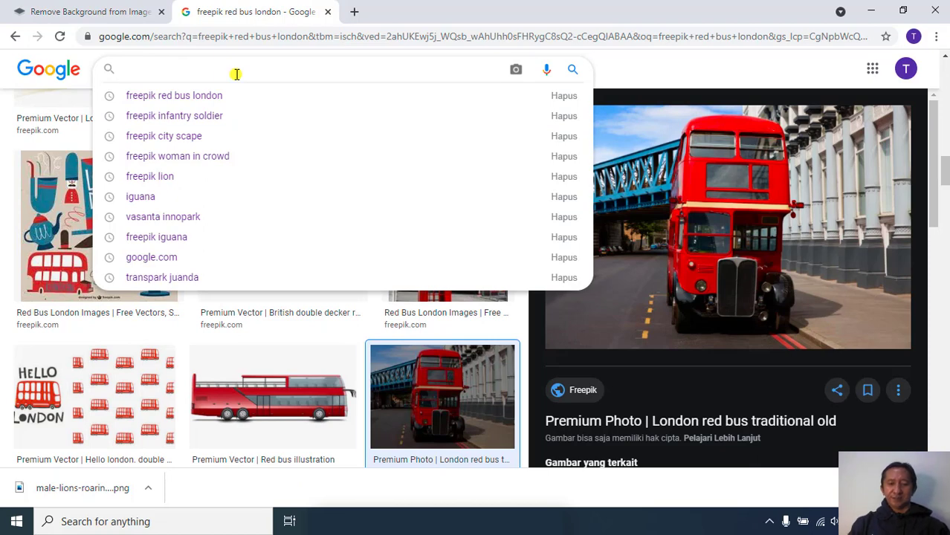
text(halte b)
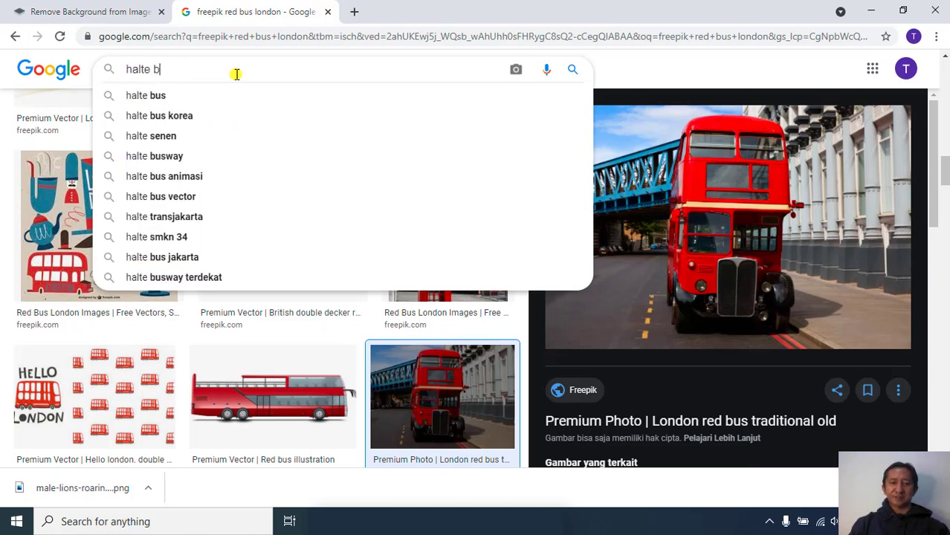
text(usway)
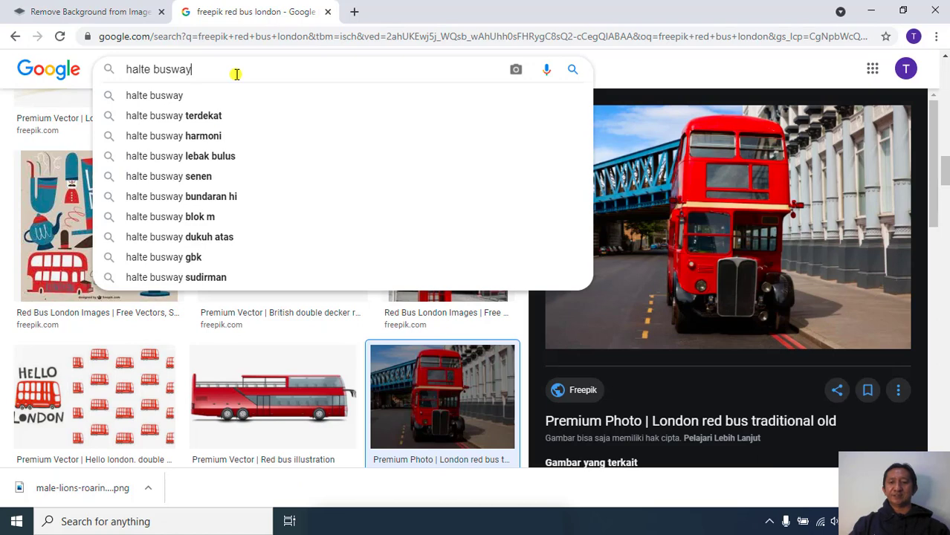
key(Return)
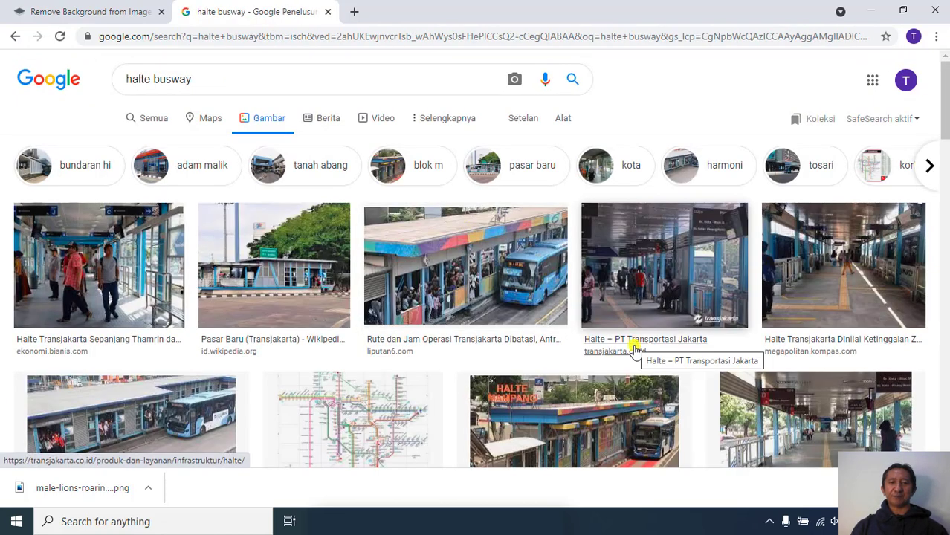
Browse the "halte busway" image results for a bus stop photo to pair with the red bus cut-out on remove.bg
scroll(593, 345, down, 4)
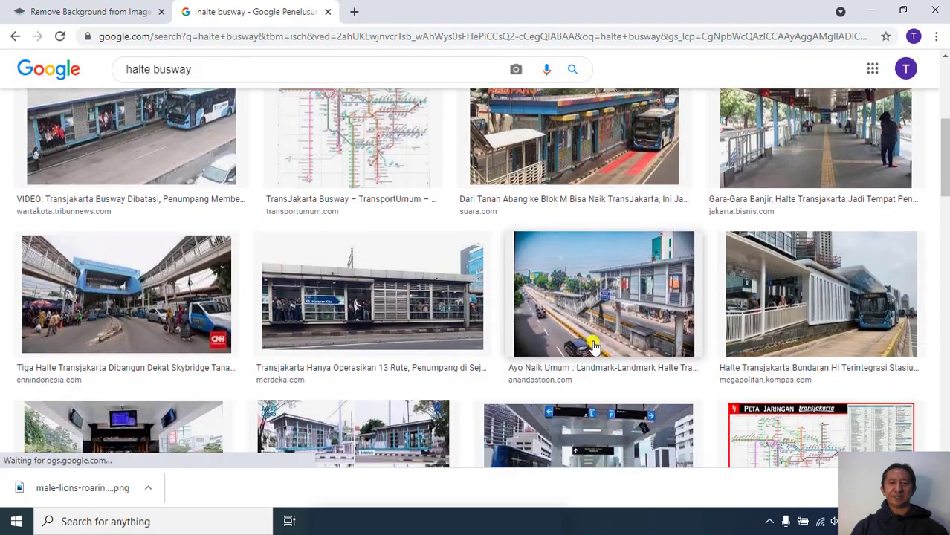
scroll(594, 346, down, 5)
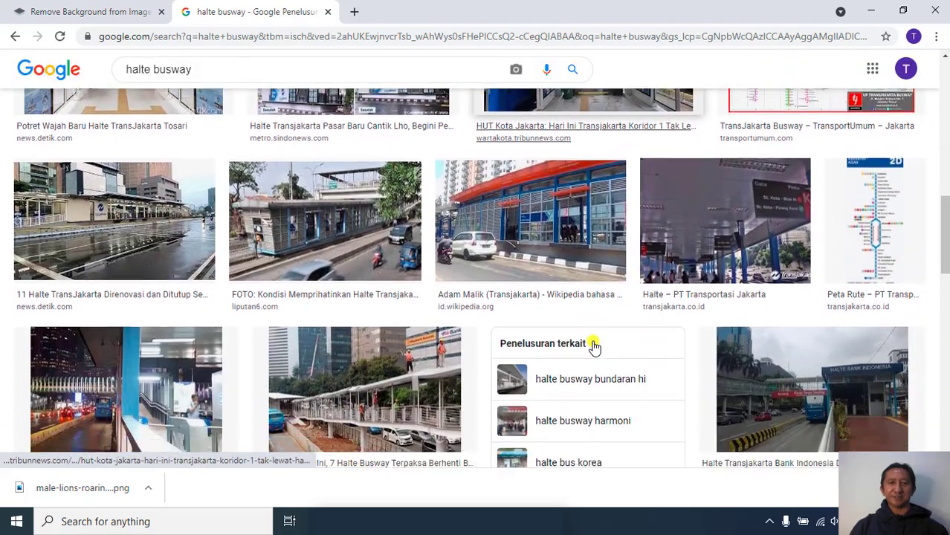
scroll(594, 346, down, 2)
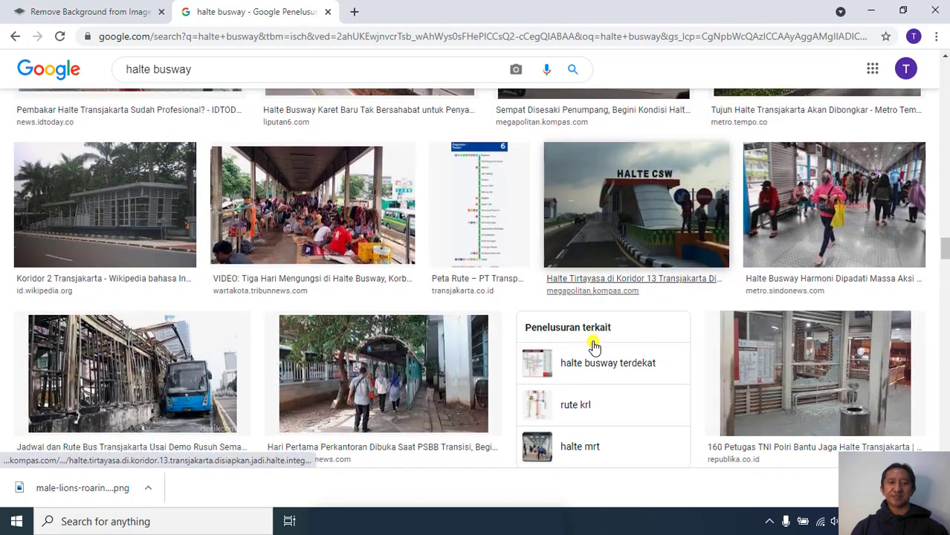
scroll(595, 346, down, 4)
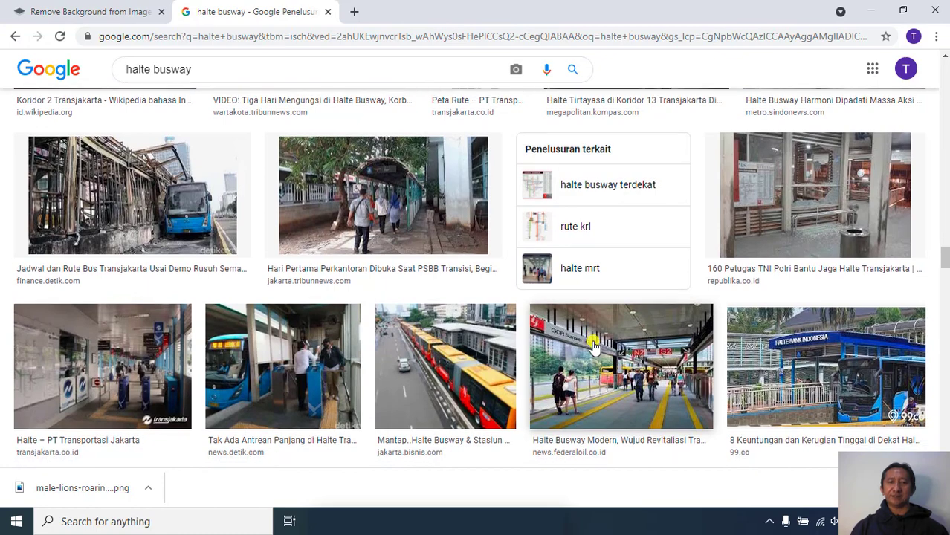
scroll(594, 347, down, 1)
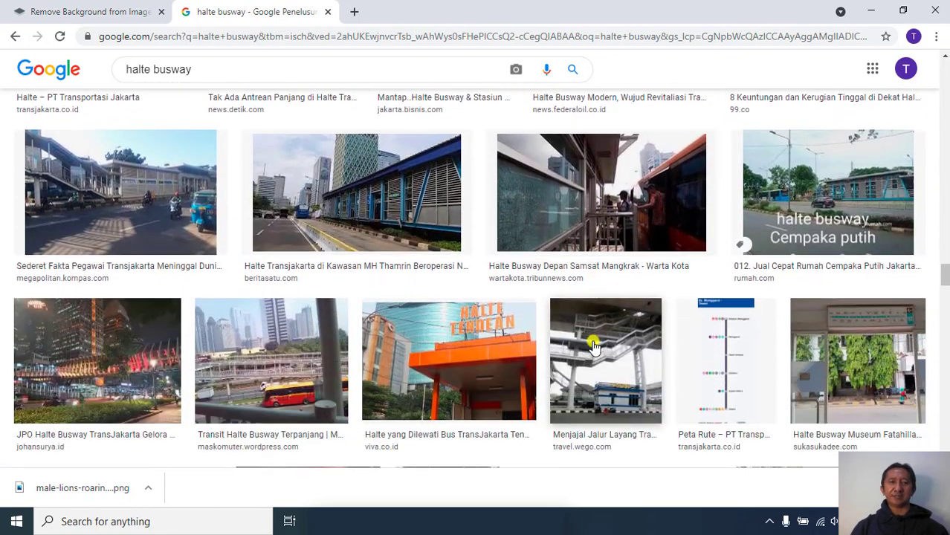
scroll(594, 345, down, 3)
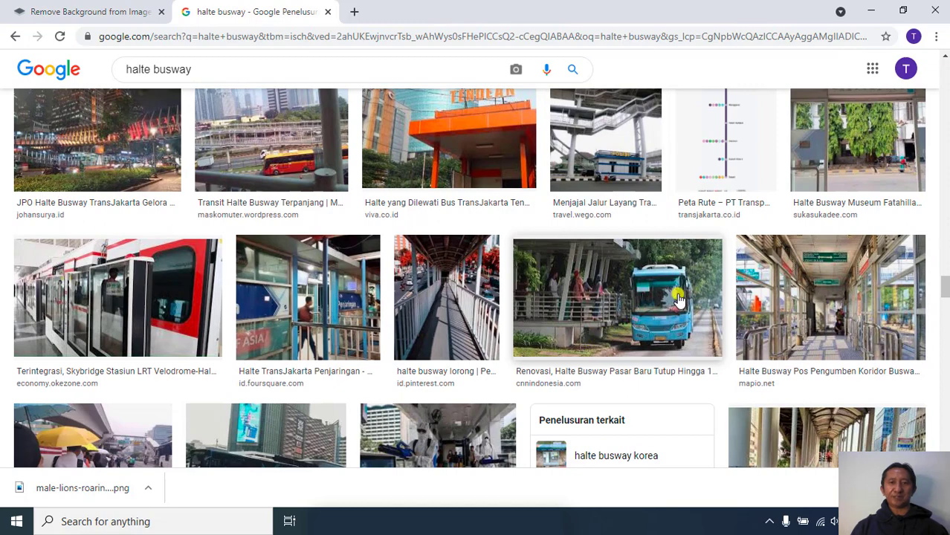
click(125, 16)
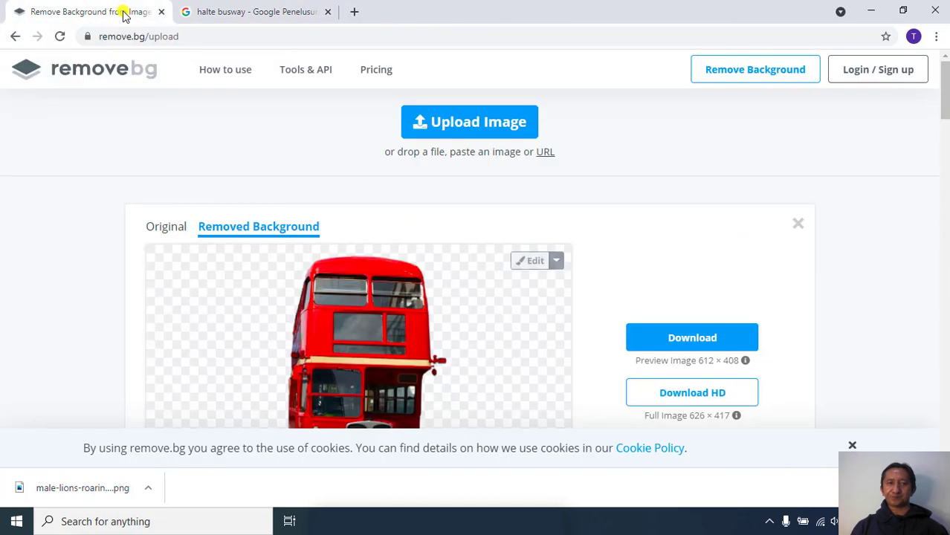
click(239, 11)
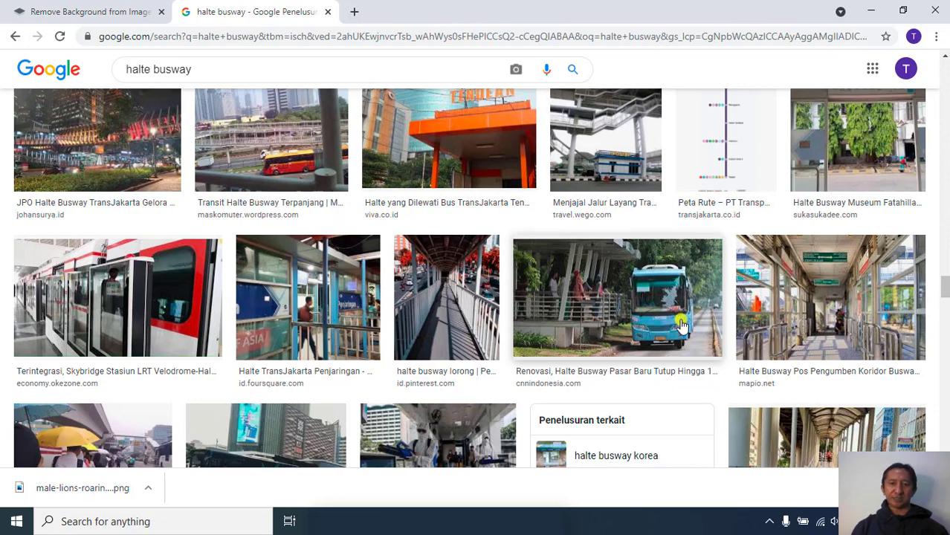
scroll(680, 325, down, 2)
scroll(681, 320, up, 1)
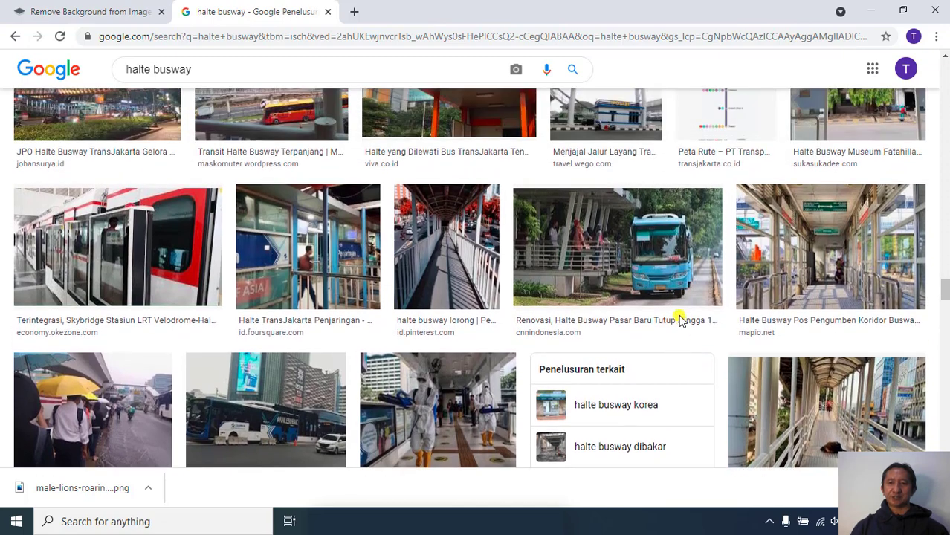
Save the CNN Indonesia photo of the blue bus beside the bus stop as 9aa2f05e-39e3-42f1-9068-a5c705841080_169.jpg in Downloads
click(650, 260)
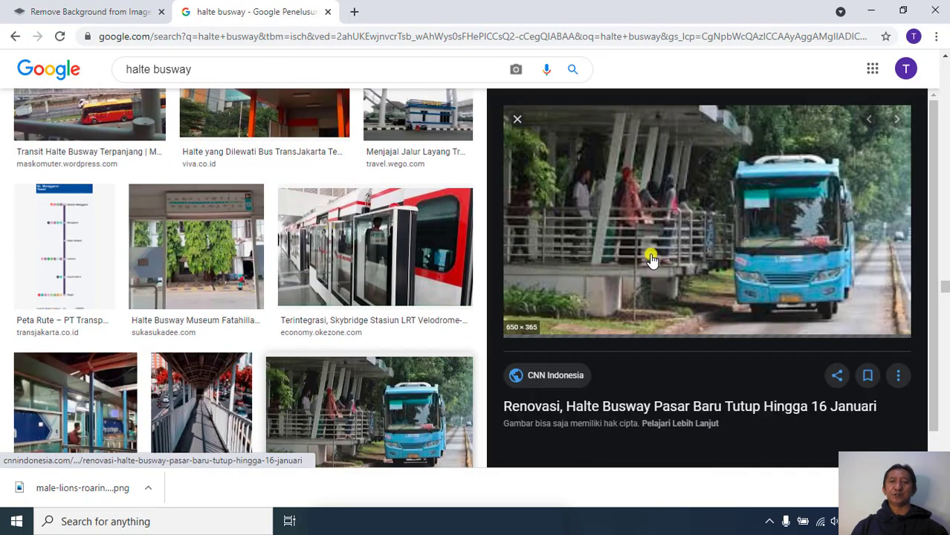
right_click(705, 242)
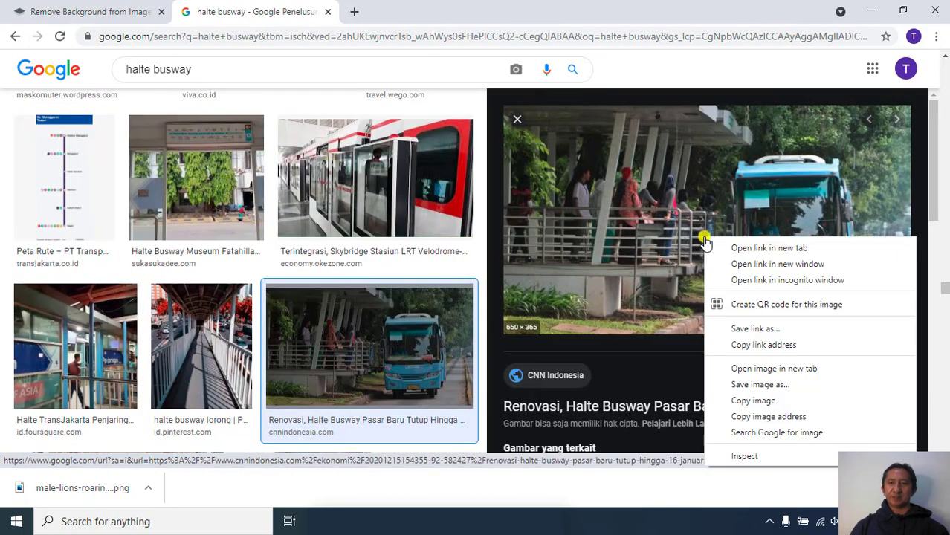
click(756, 385)
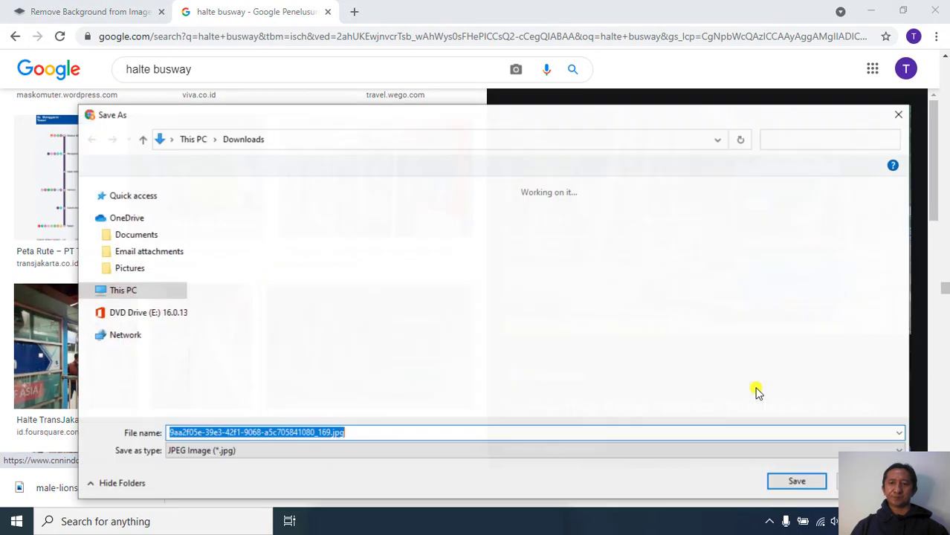
click(794, 481)
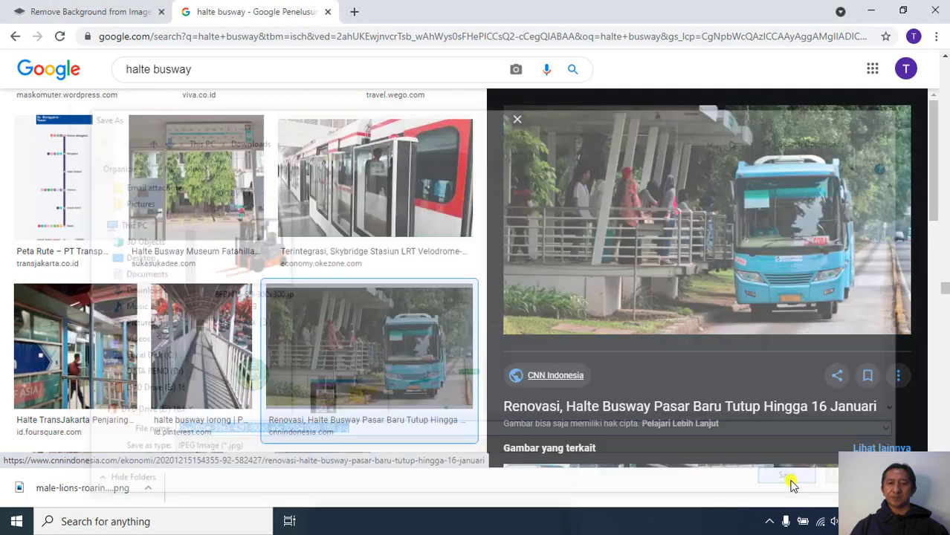
Open a new browser tab, return to remove.bg and download the London red bus cut-out at preview size
click(354, 13)
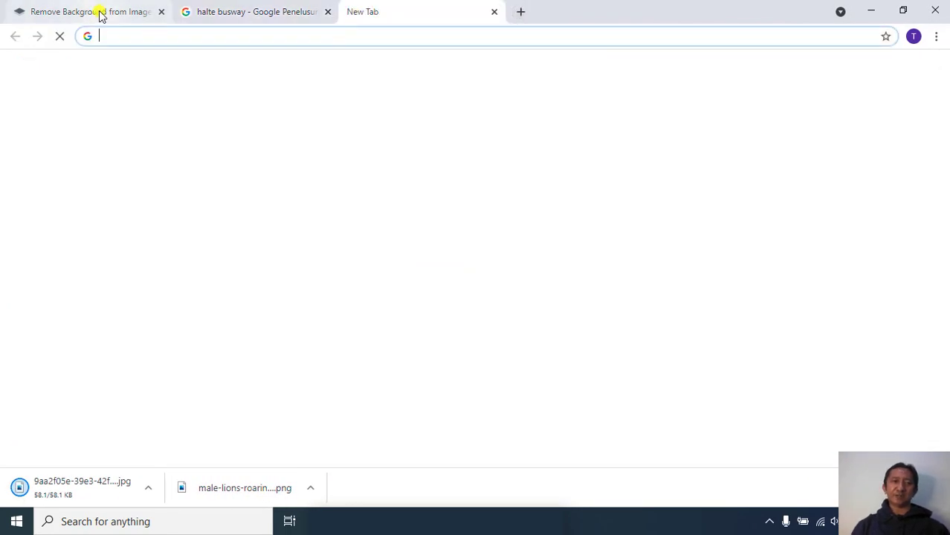
click(100, 11)
click(660, 329)
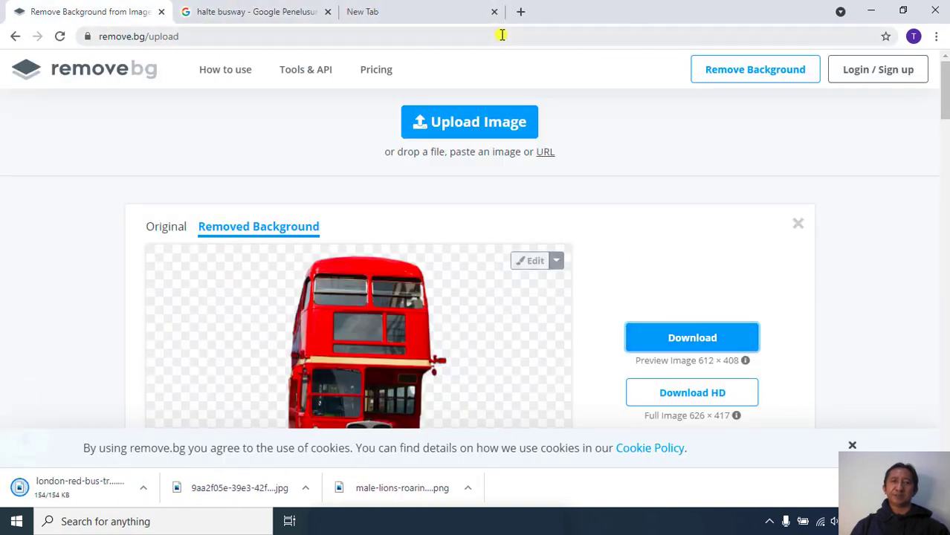
Open canva.com in the empty browser tab
click(418, 10)
text(ca)
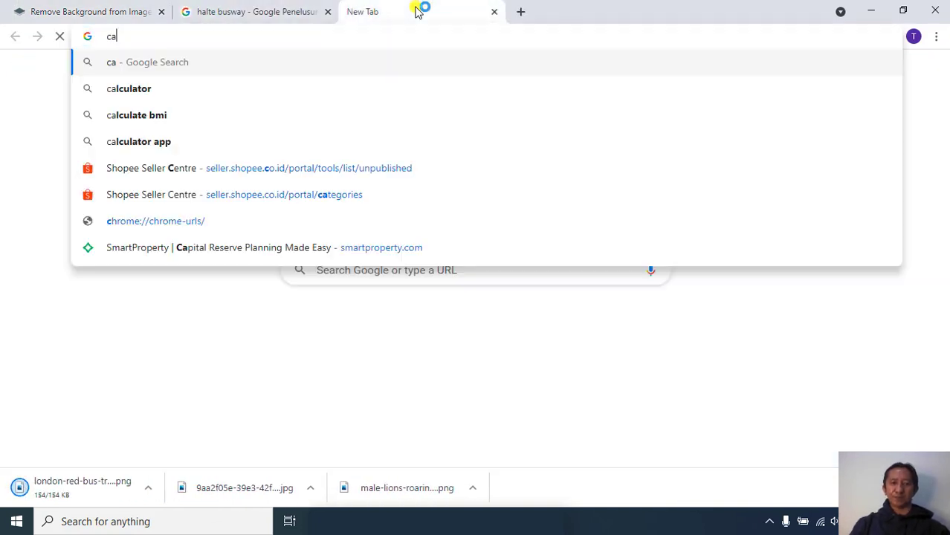
text(nva.com)
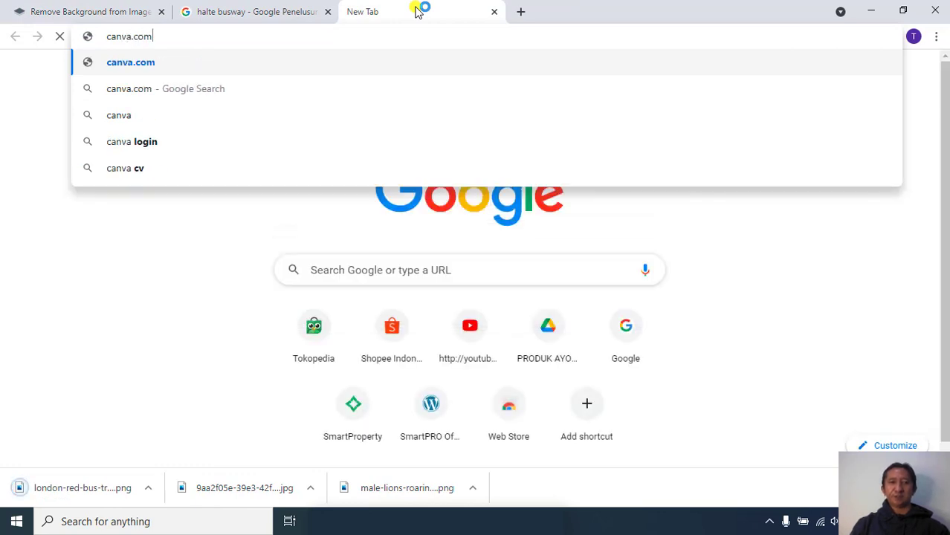
key(Return)
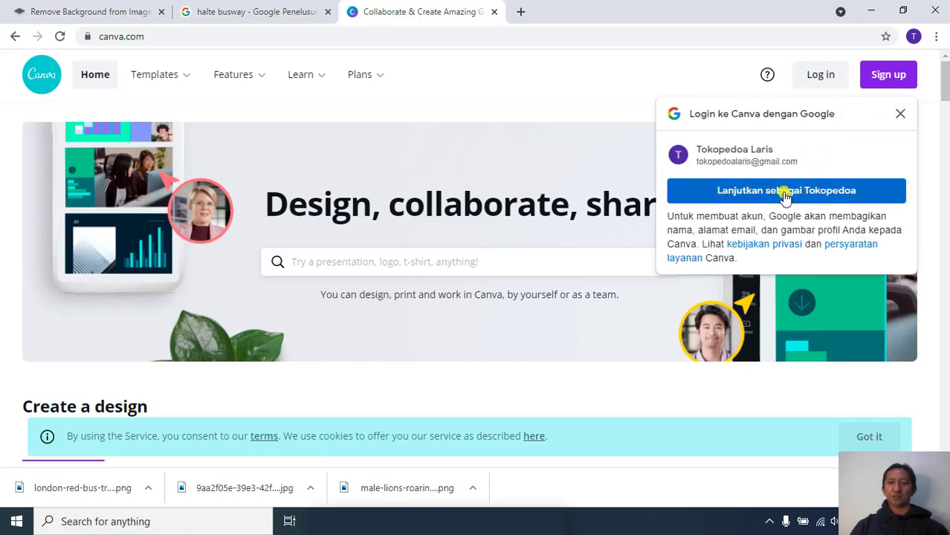
Sign in to Canva with the offered Google account, choosing Personal use and declining the Canva Pro trial
click(794, 194)
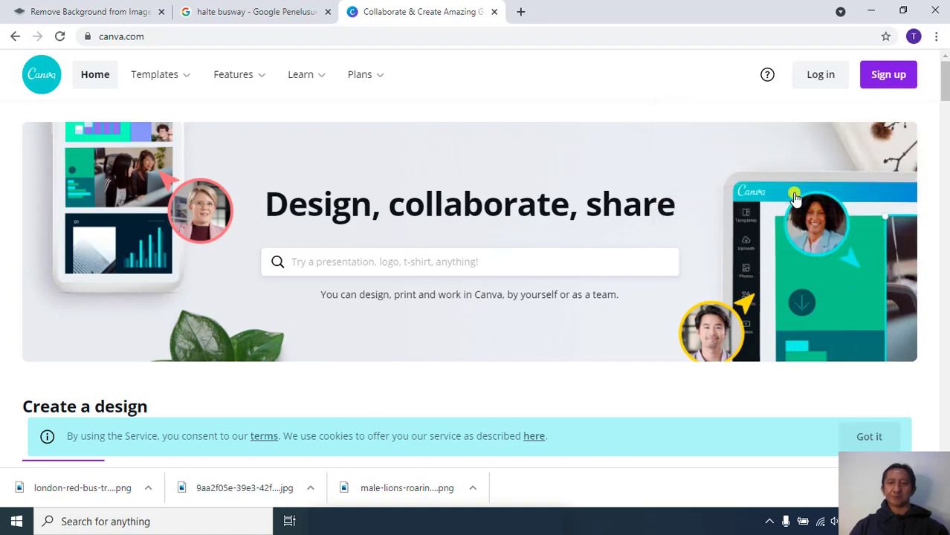
scroll(623, 298, down, 3)
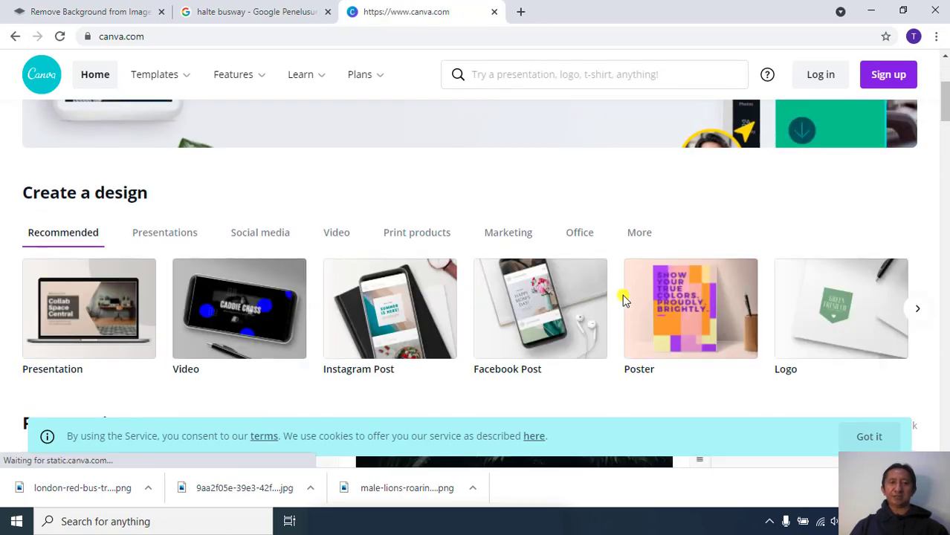
click(553, 277)
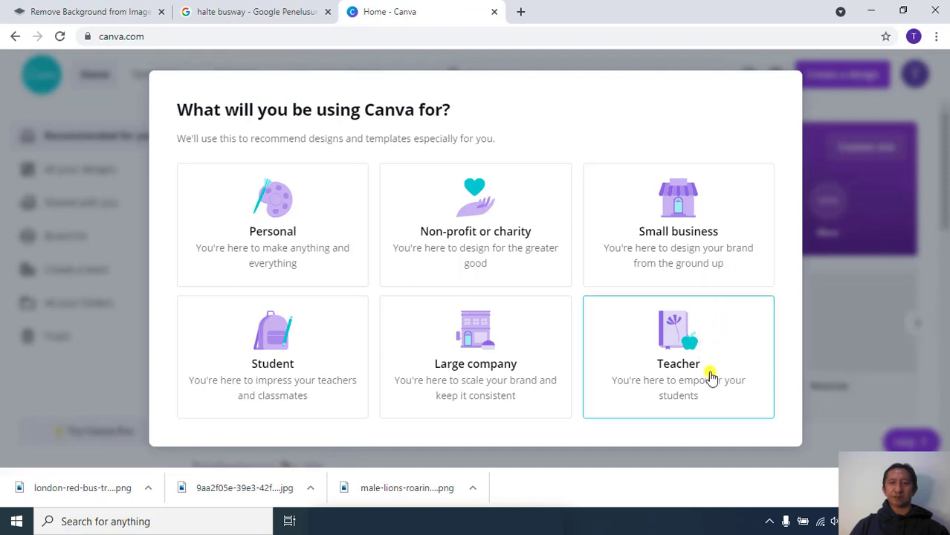
click(279, 233)
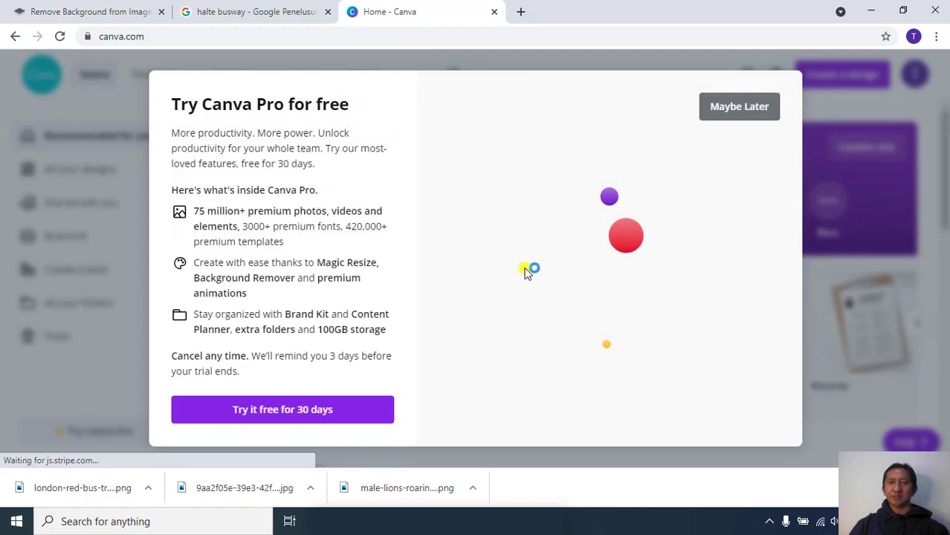
click(764, 108)
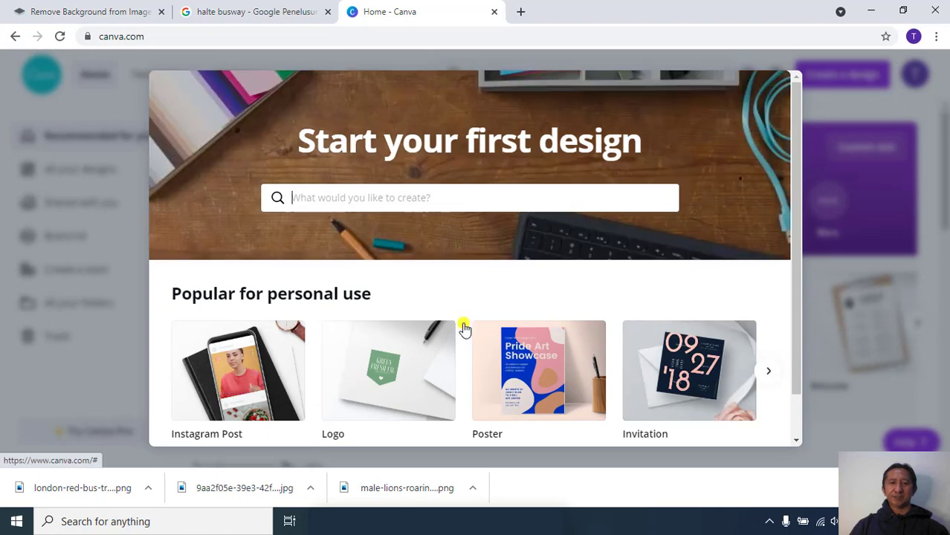
Search the design types for a YouTube thumbnail and create a blank YouTube Thumbnail design
click(458, 193)
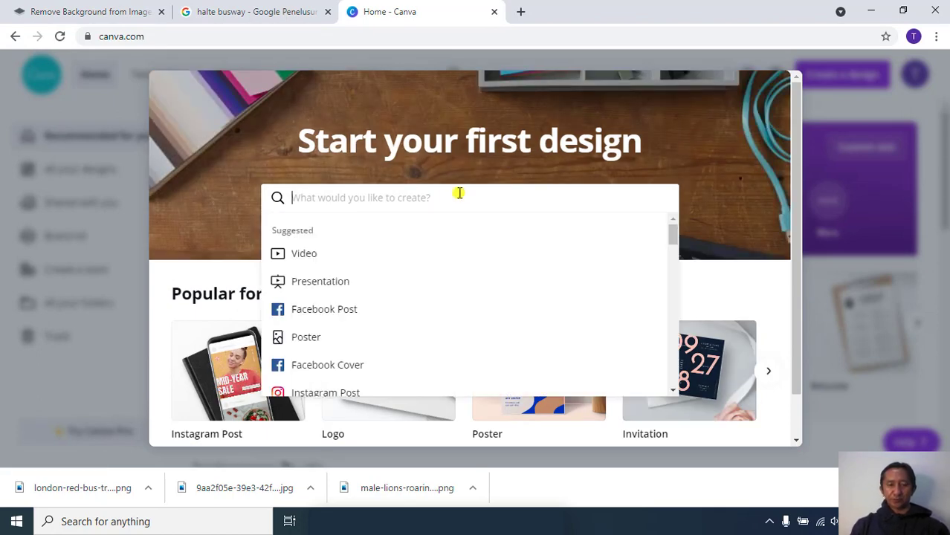
text(you)
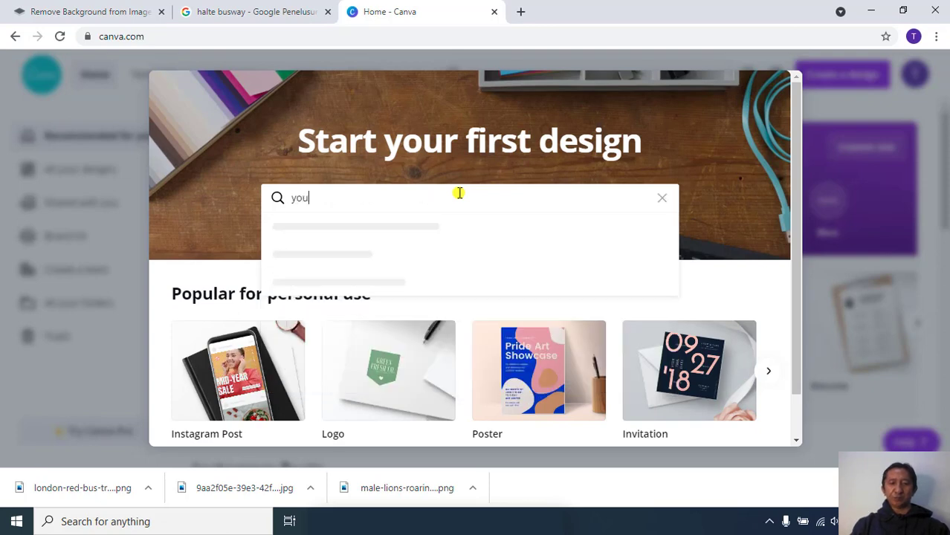
text(tube )
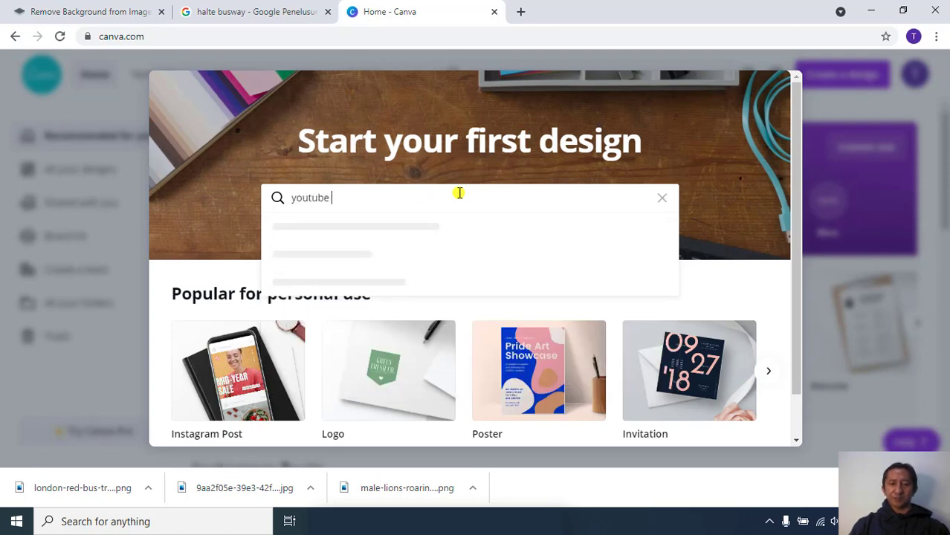
text(tuhumbnai)
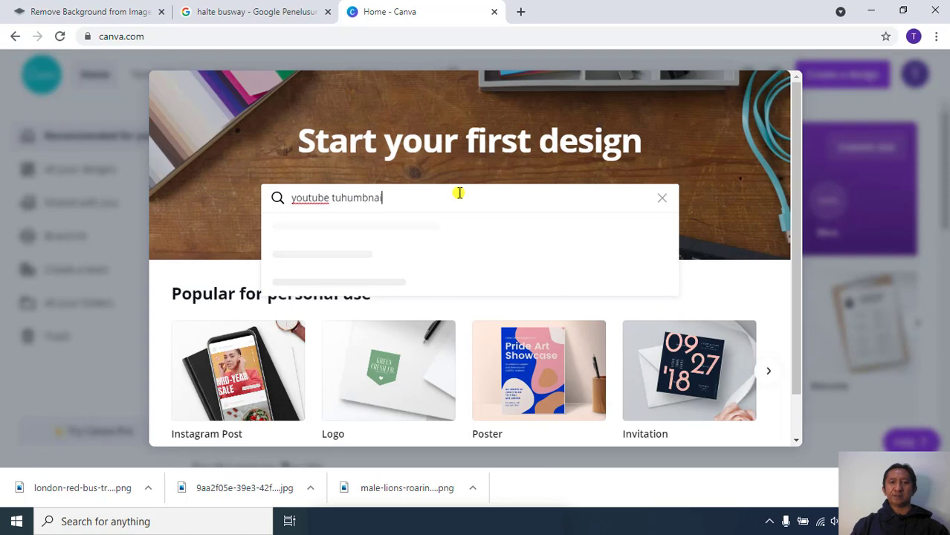
text(l)
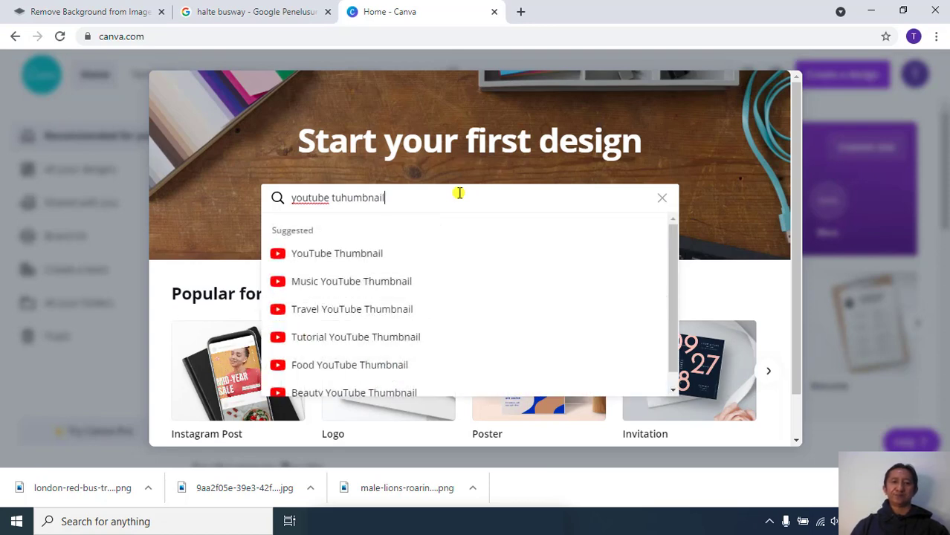
click(389, 255)
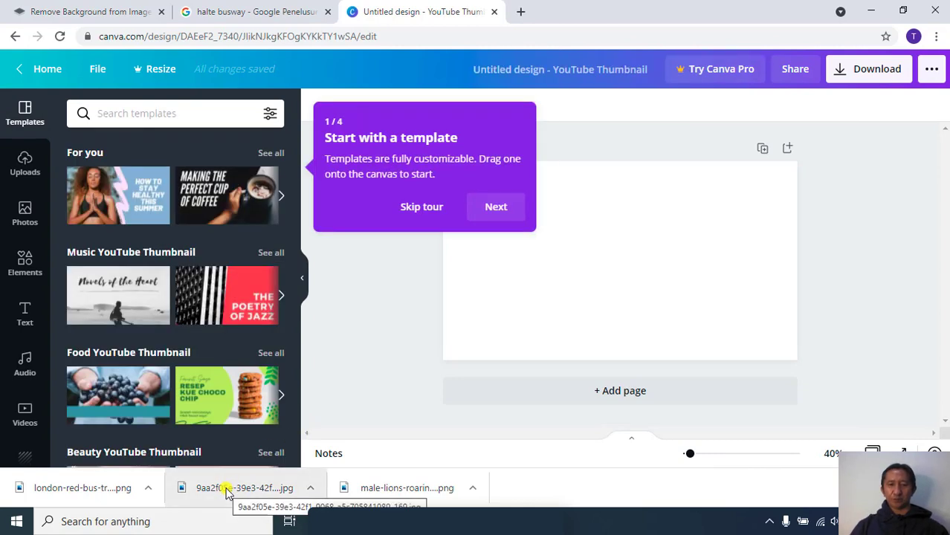
Place the downloaded blue bus photo on the thumbnail page, skipping the tour, and add the same file to the uploads
drag(227, 490, 619, 284)
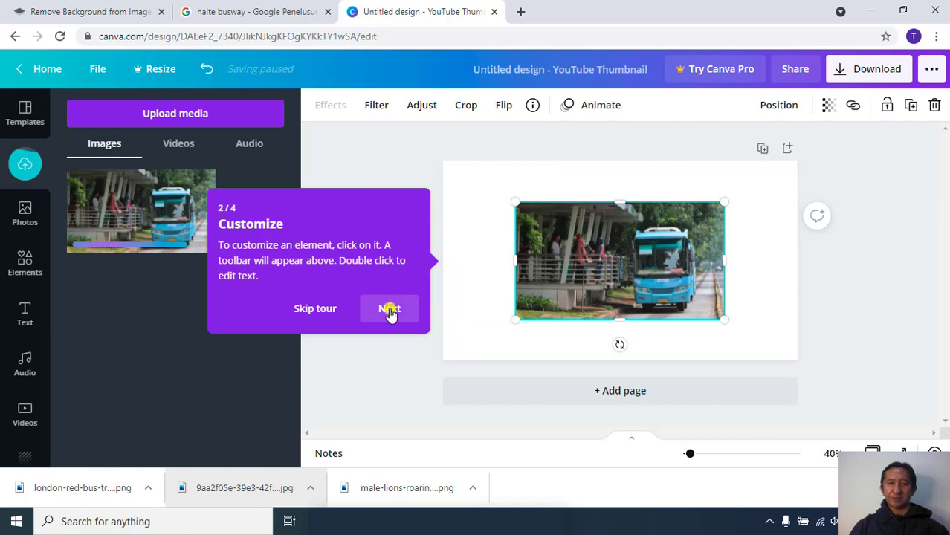
click(314, 309)
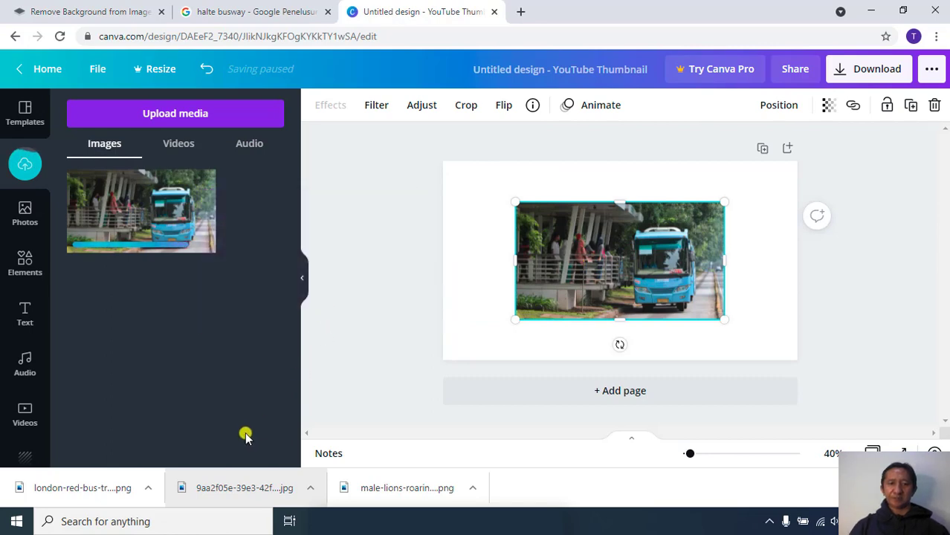
drag(240, 494, 188, 334)
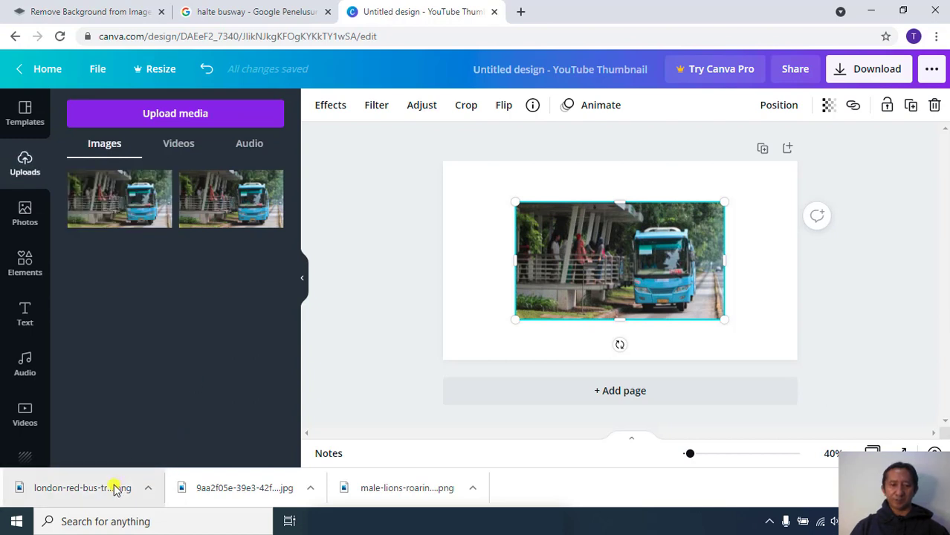
Upload the downloaded London red bus cut-out PNG and move the duplicate blue bus photo to the trash
drag(115, 488, 159, 355)
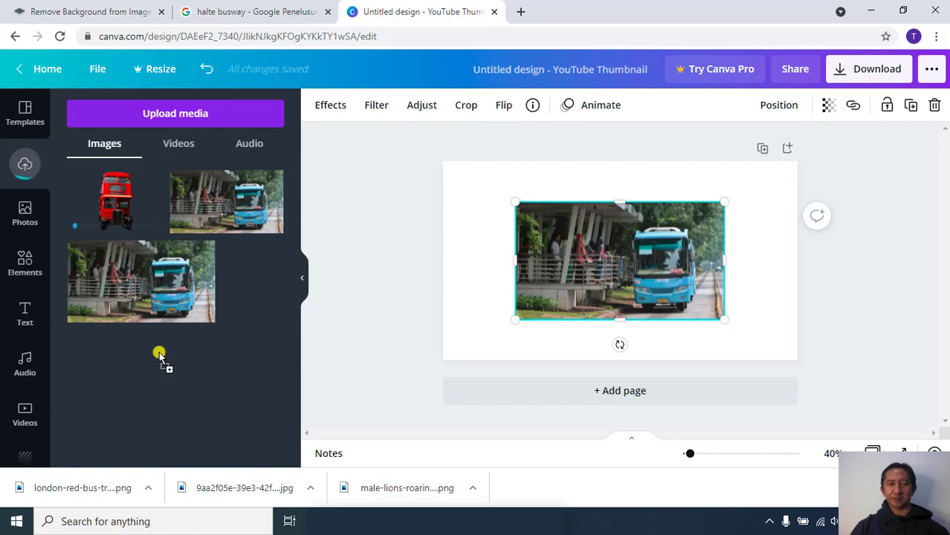
click(270, 183)
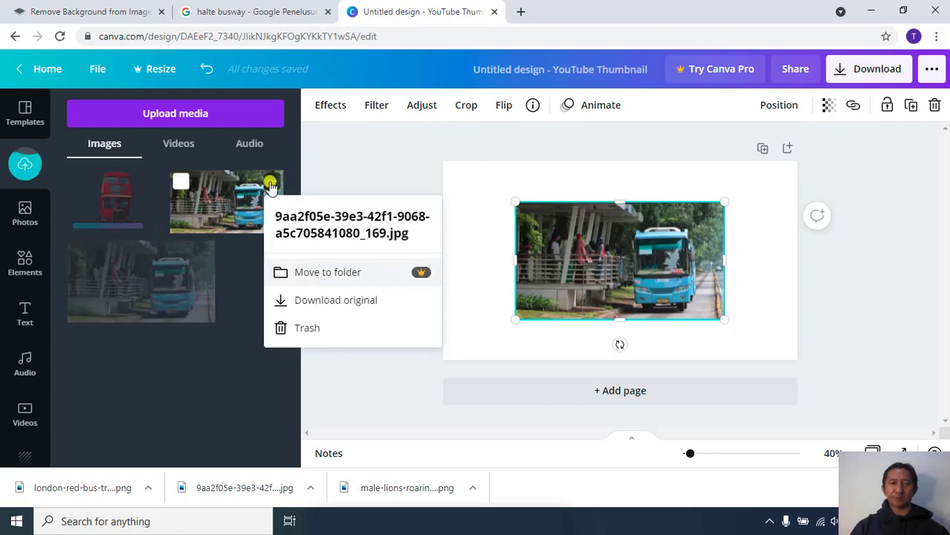
click(307, 330)
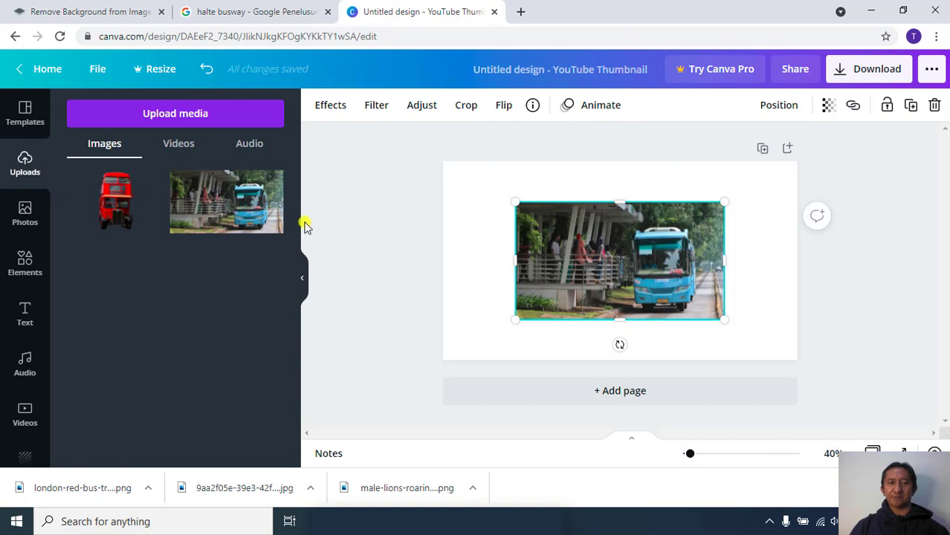
Enlarge the blue bus photo from its corners so it fills the whole thumbnail page
mouse_move(100, 214)
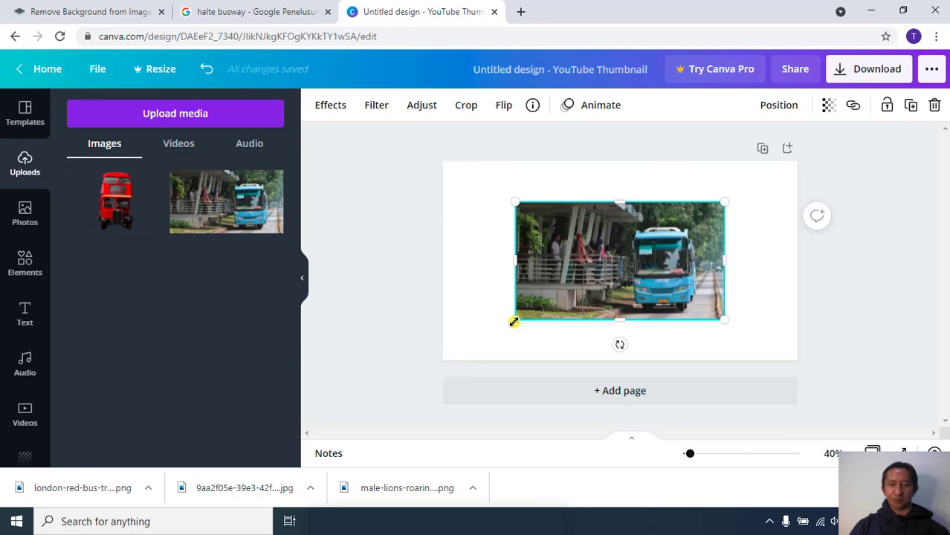
drag(514, 322, 449, 367)
drag(726, 203, 795, 160)
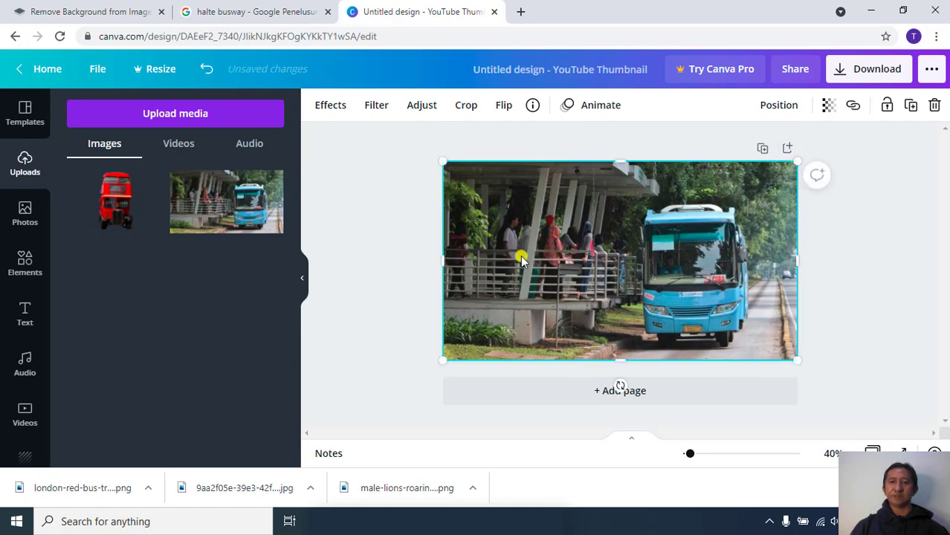
click(408, 266)
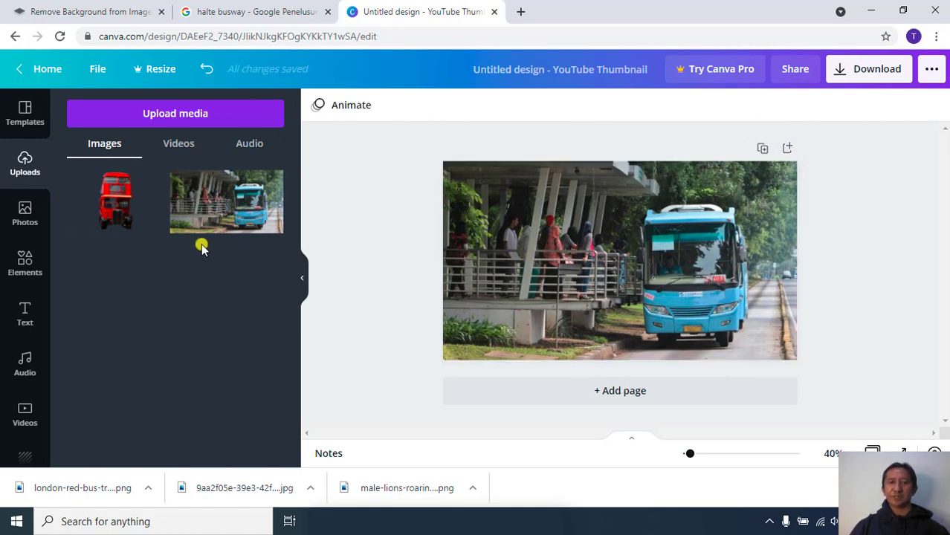
Add the red bus cut-out to the page and crop the empty transparent areas from both of its sides
click(121, 219)
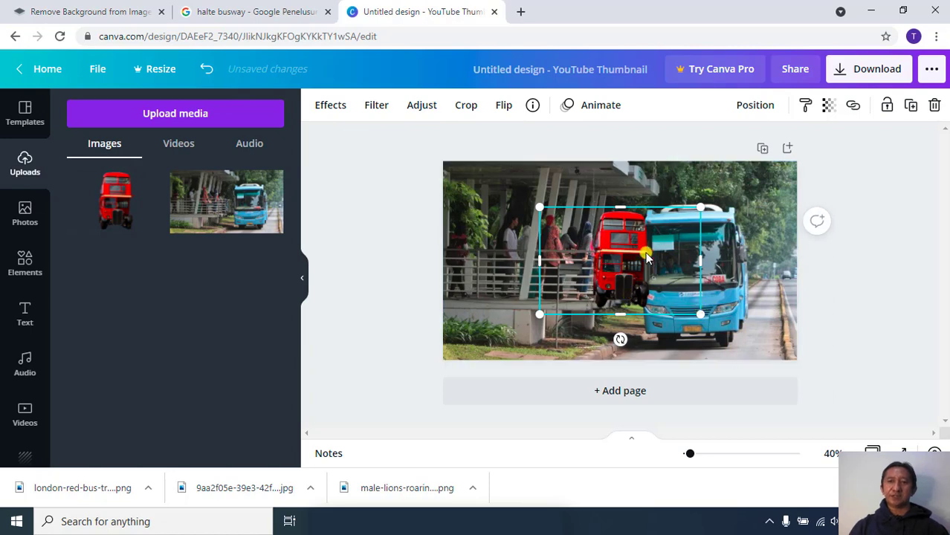
click(470, 109)
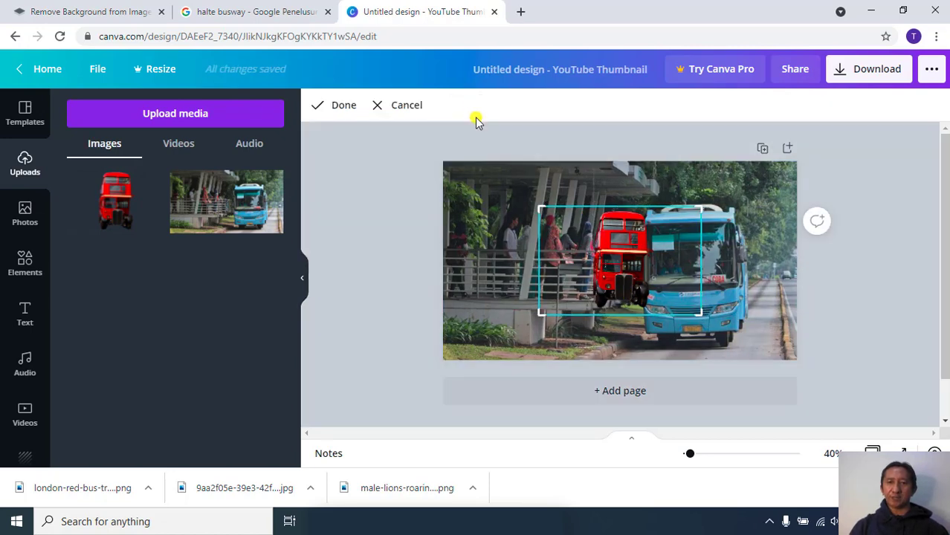
drag(540, 312, 590, 317)
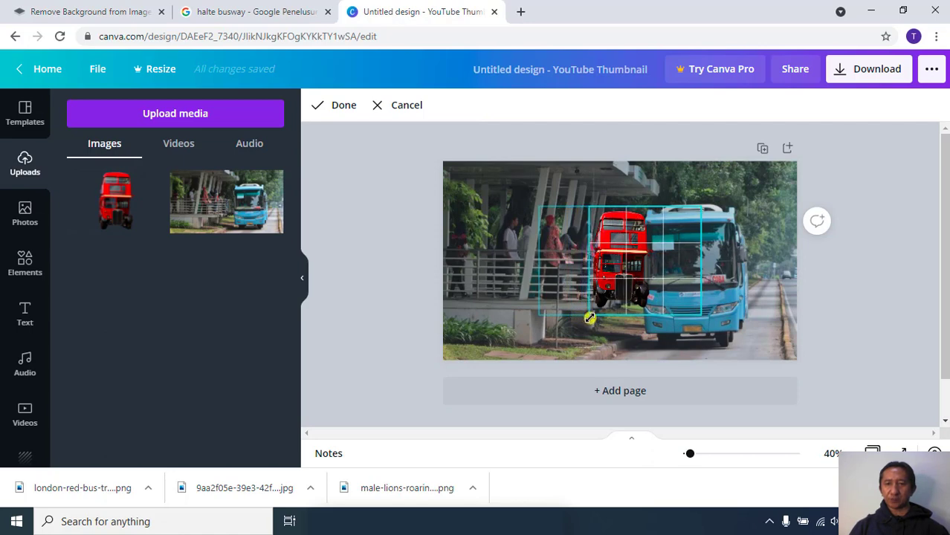
drag(702, 314, 654, 315)
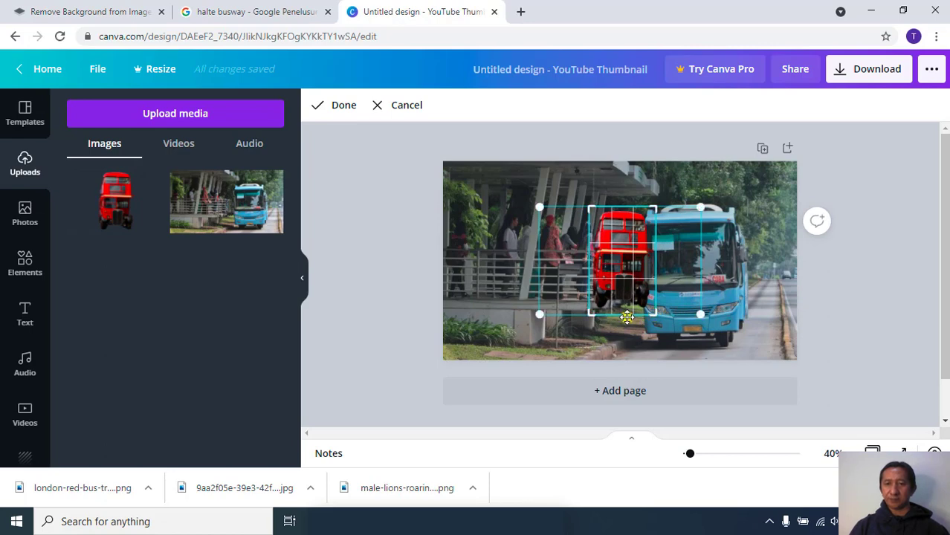
click(748, 367)
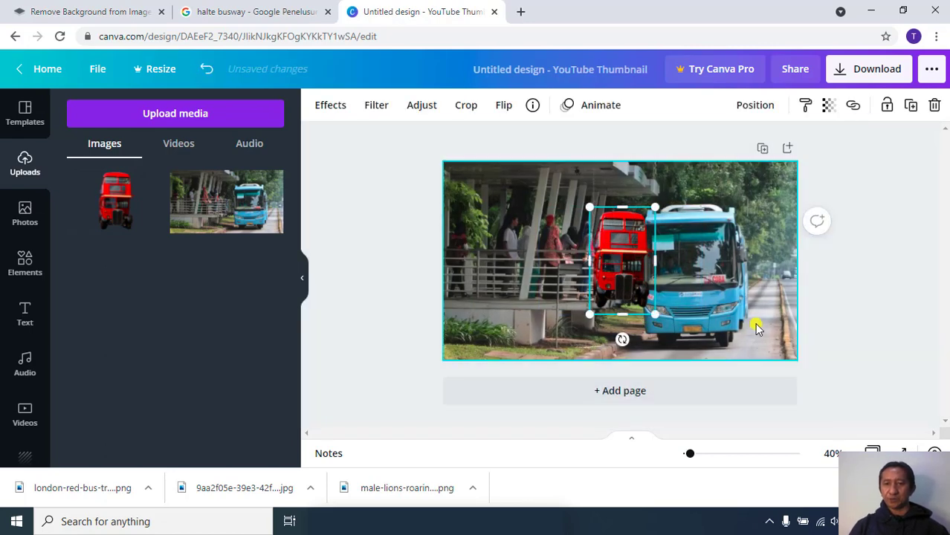
Enlarge the red bus cut-out proportionally to more than the page's height and move it over the blue bus
click(252, 11)
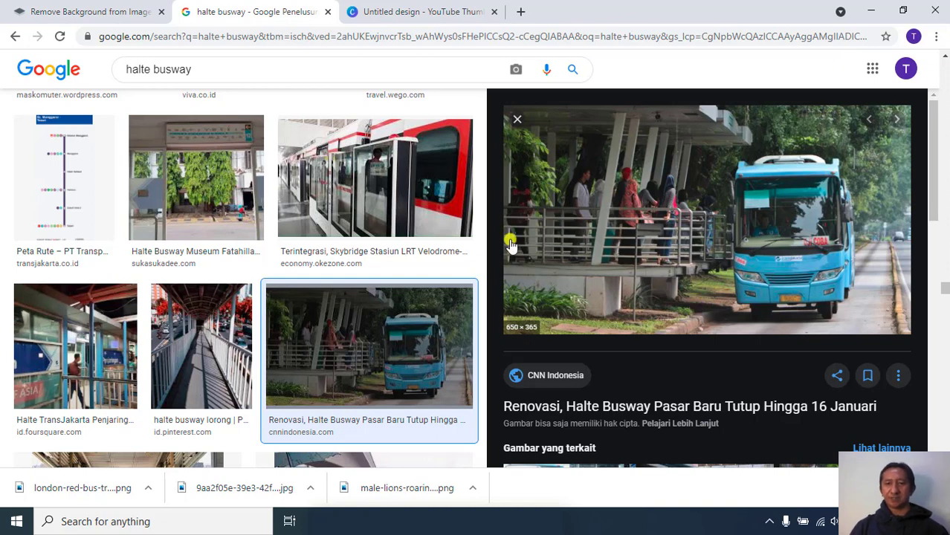
click(426, 10)
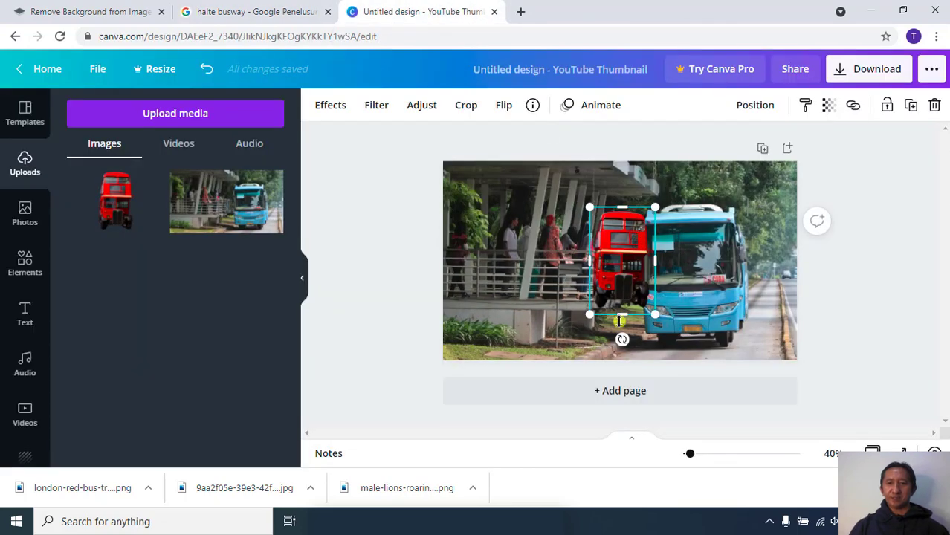
drag(590, 316, 561, 359)
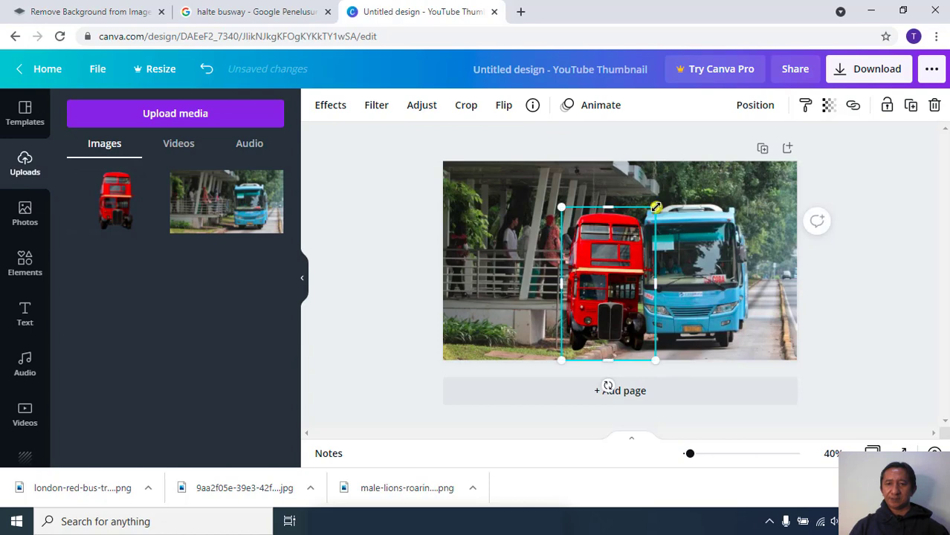
drag(655, 207, 693, 161)
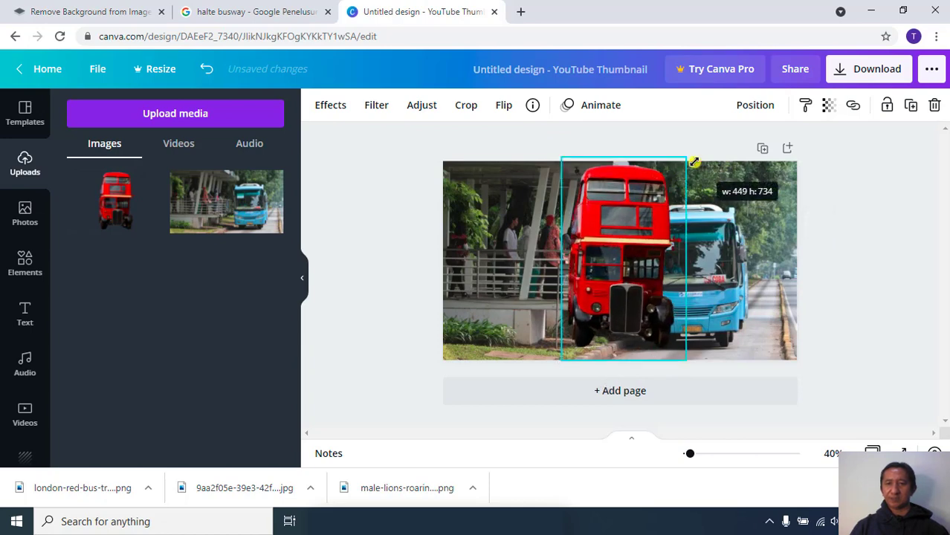
drag(627, 249, 696, 246)
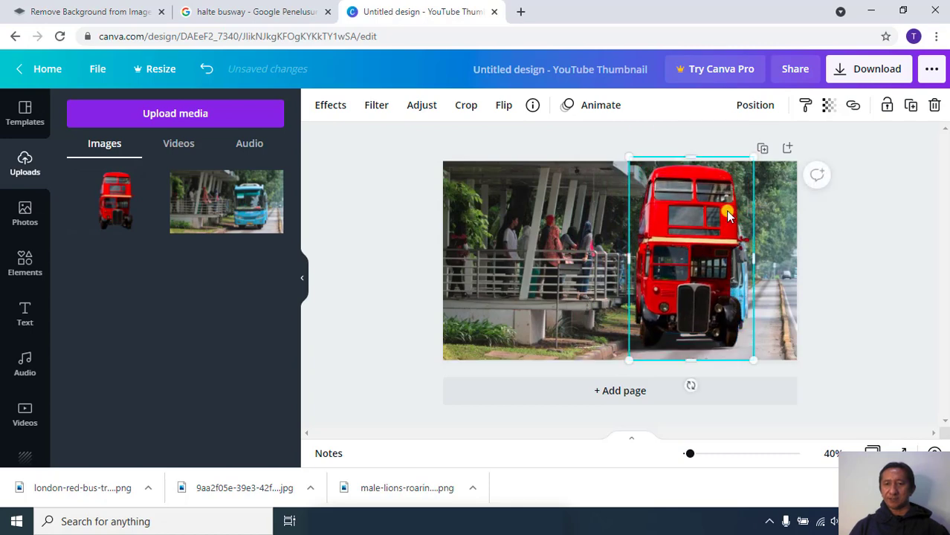
drag(757, 157, 780, 134)
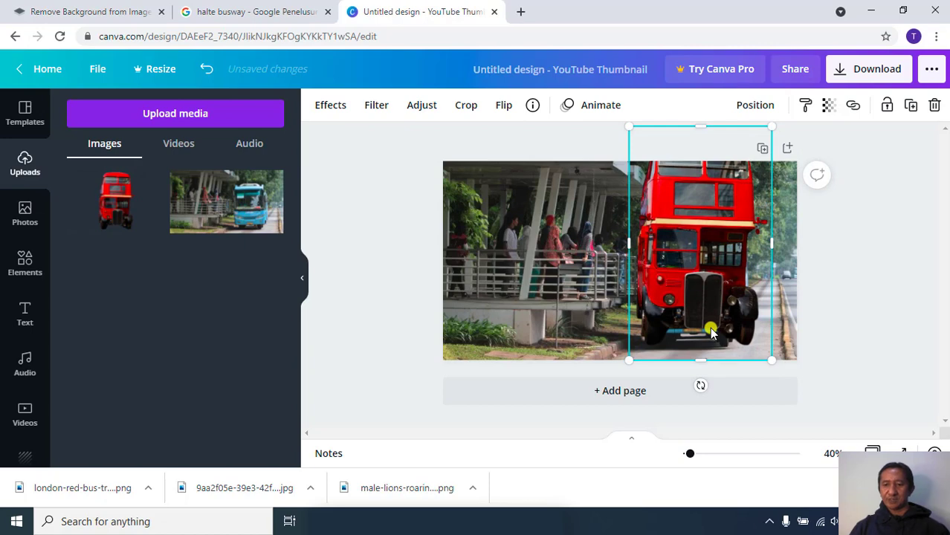
Flip the red bus cut-out horizontally to match the direction of the road
click(503, 109)
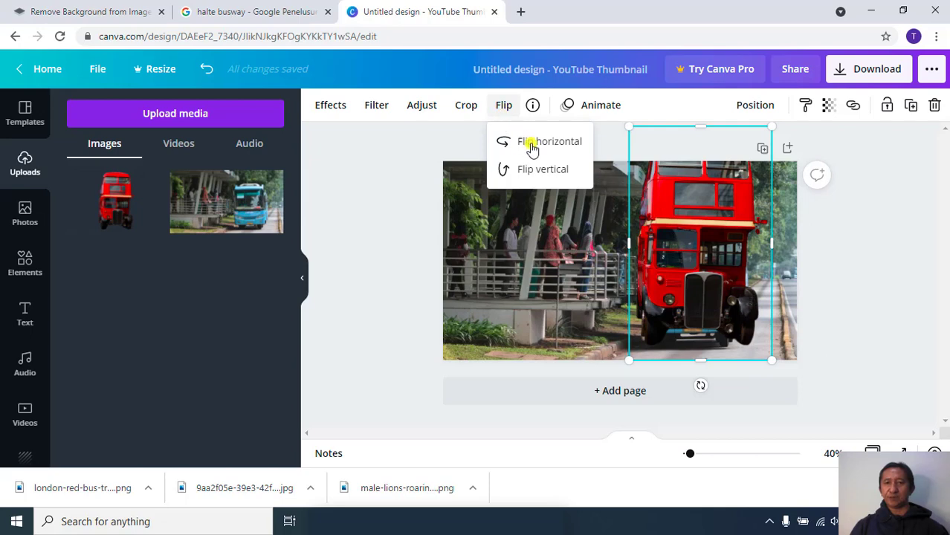
click(532, 149)
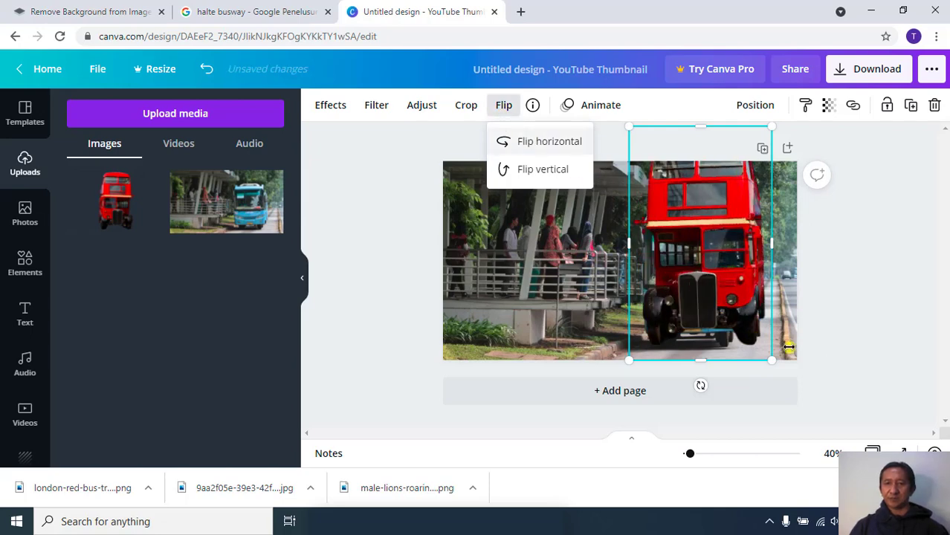
click(829, 347)
Reposition and slightly shrink the red bus so it covers the blue bus, and tilt it slightly clockwise
drag(727, 311, 713, 311)
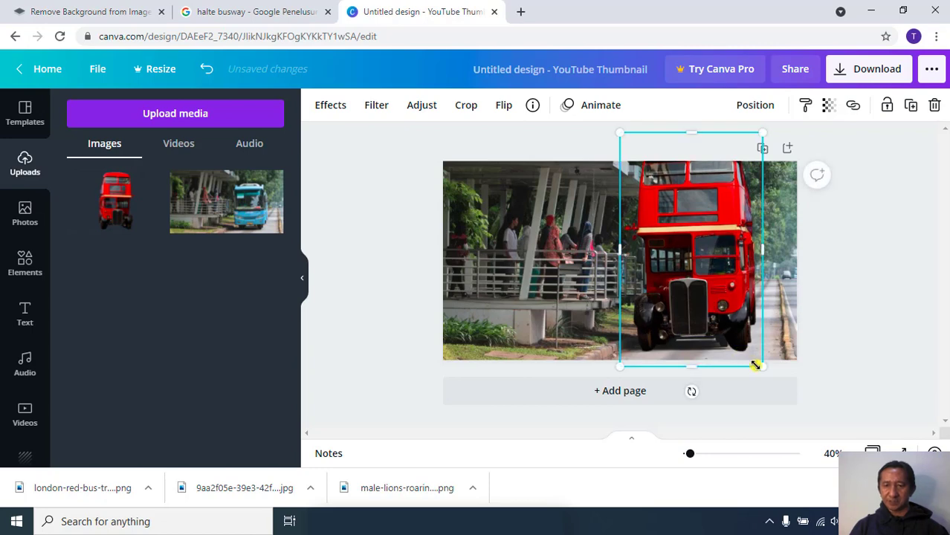
mouse_move(755, 367)
mouse_down()
mouse_move(744, 346)
mouse_move(749, 359)
mouse_up()
drag(721, 306, 724, 318)
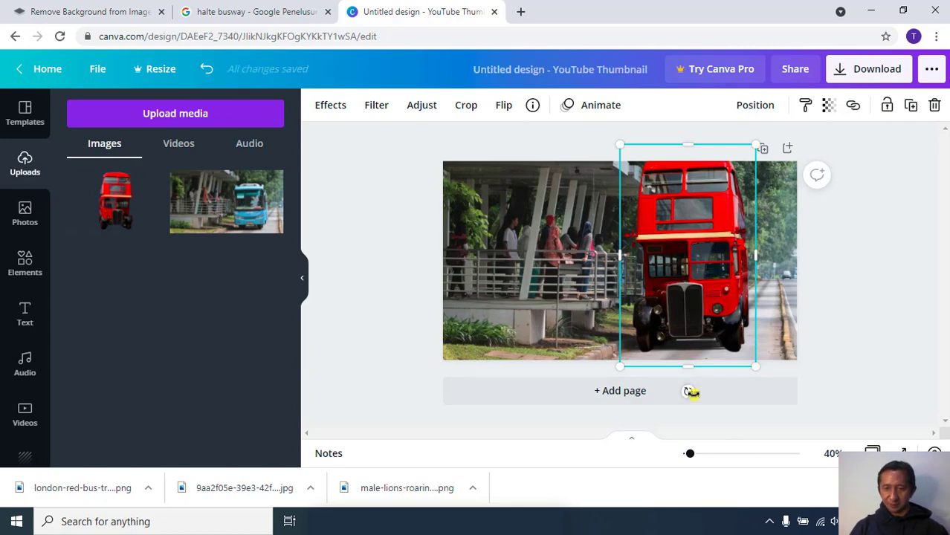
drag(689, 392, 689, 396)
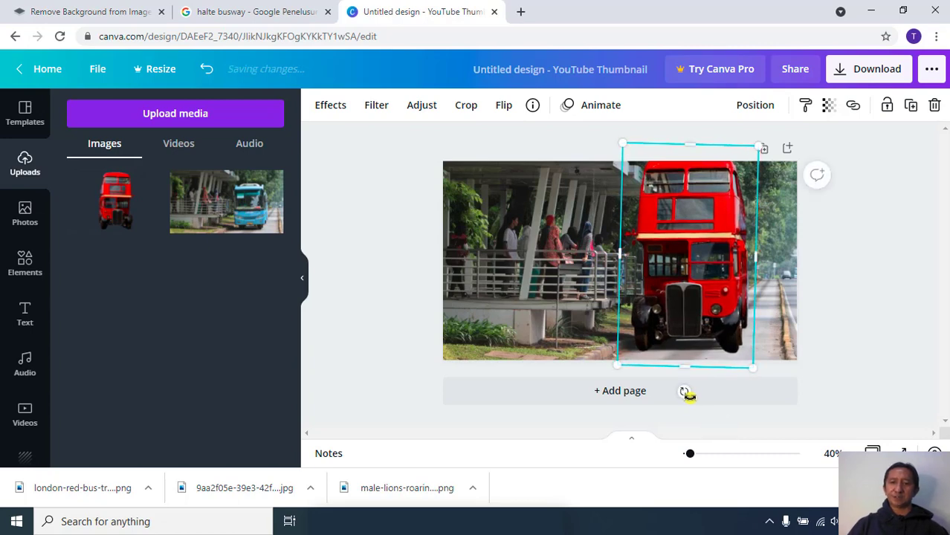
click(876, 312)
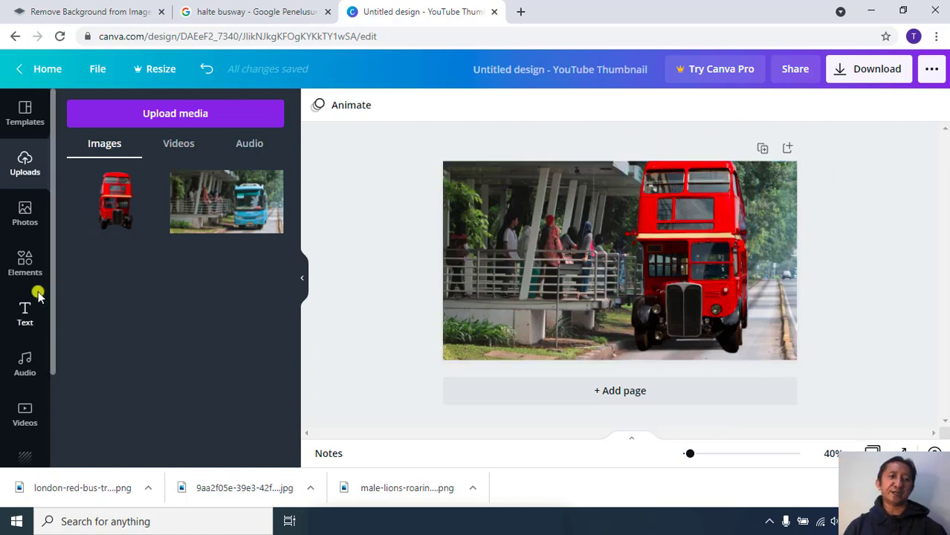
Fine-tune the red bus over the blue bus by nudging its position and enlarging it slightly
click(695, 231)
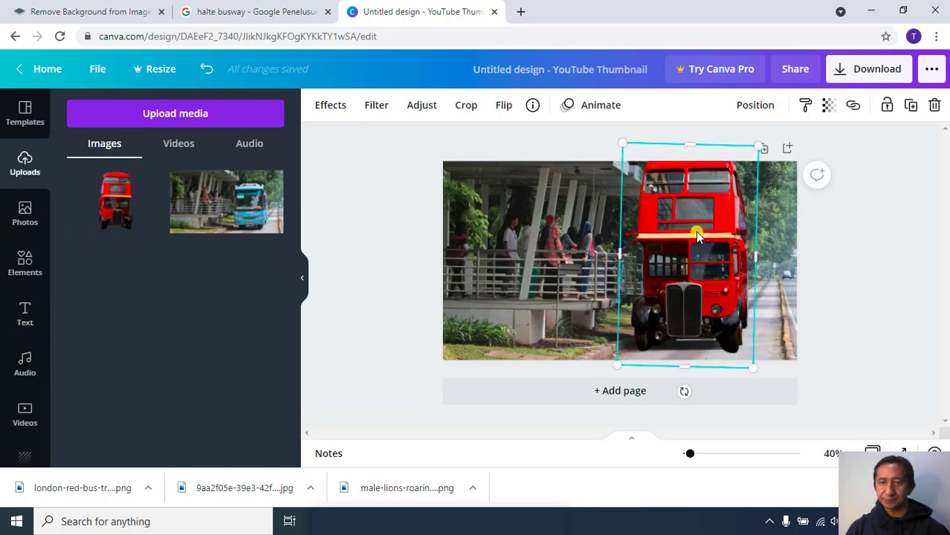
mouse_move(695, 231)
mouse_down()
mouse_move(694, 241)
mouse_move(687, 237)
mouse_move(695, 234)
mouse_up()
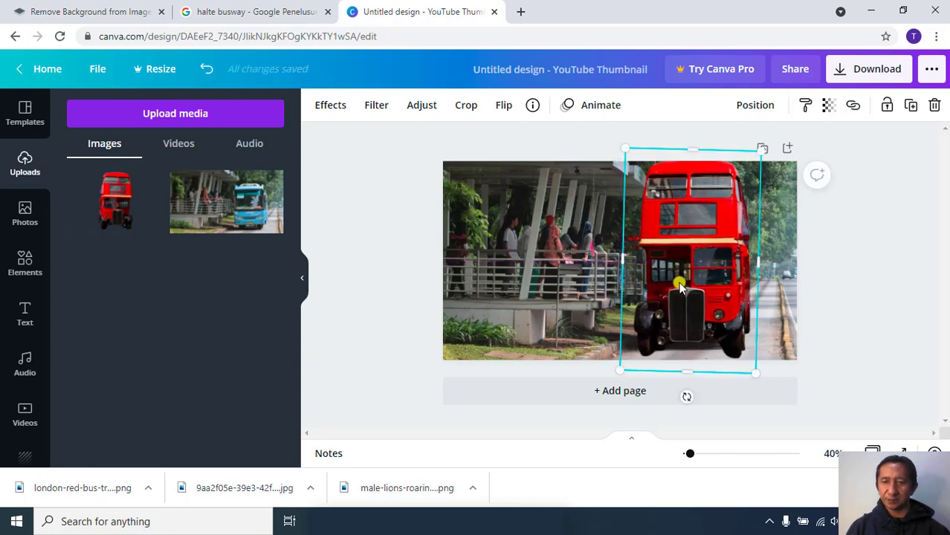
drag(680, 286, 673, 278)
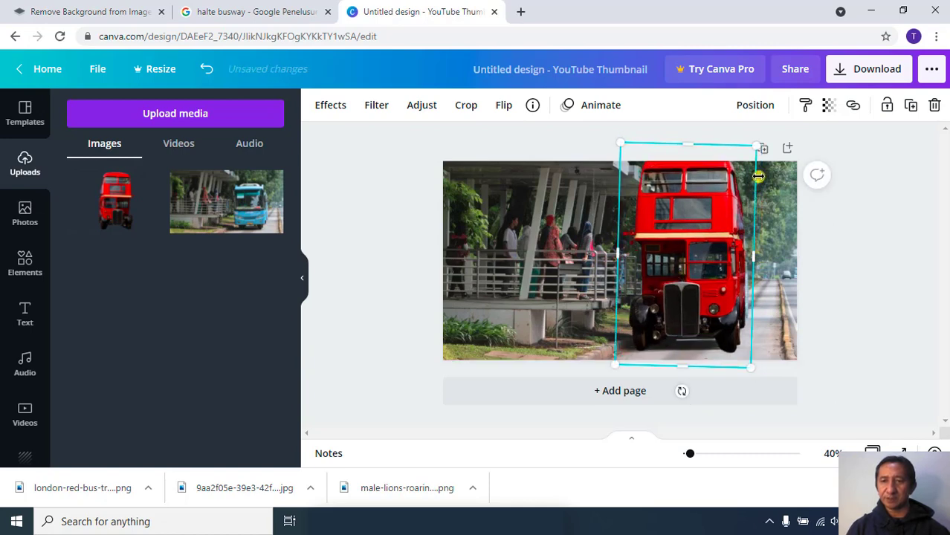
drag(759, 148, 758, 142)
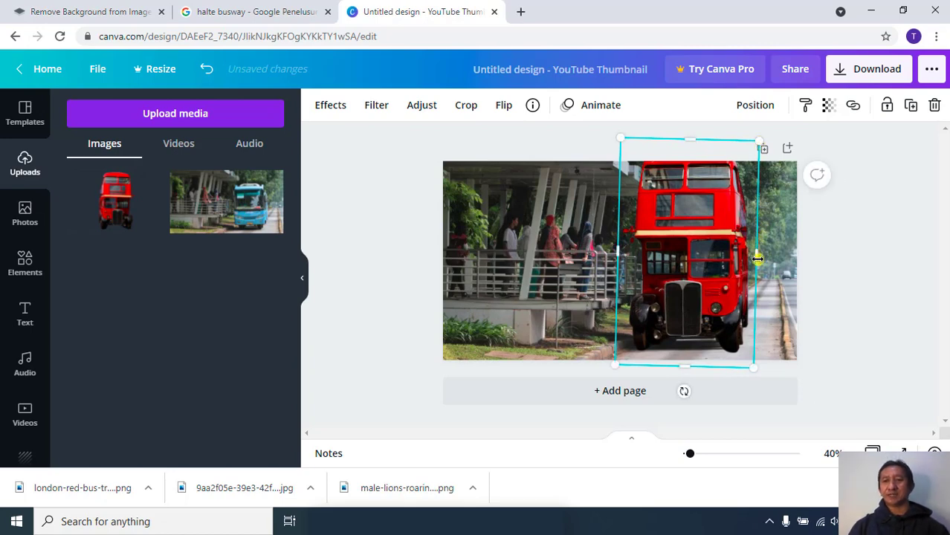
mouse_move(765, 259)
mouse_down()
mouse_move(798, 261)
mouse_move(759, 258)
mouse_up()
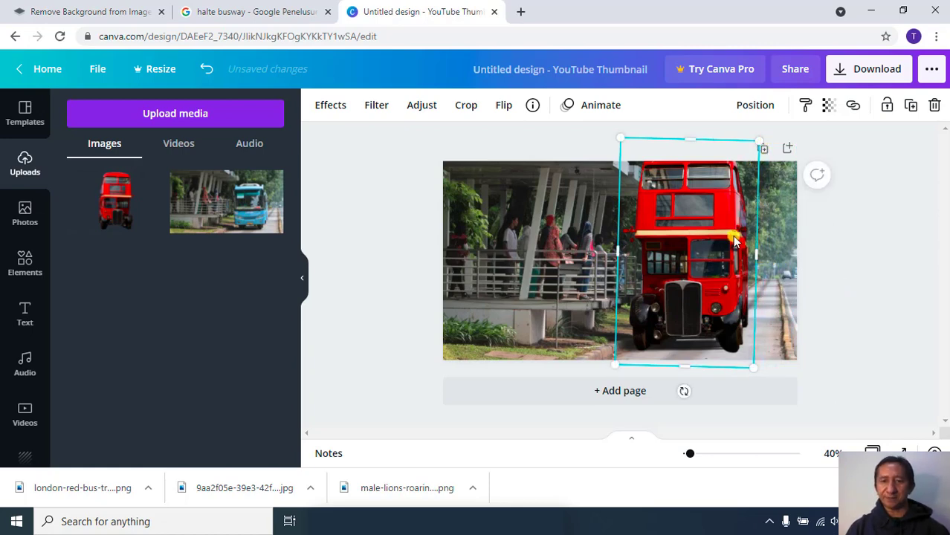
click(860, 267)
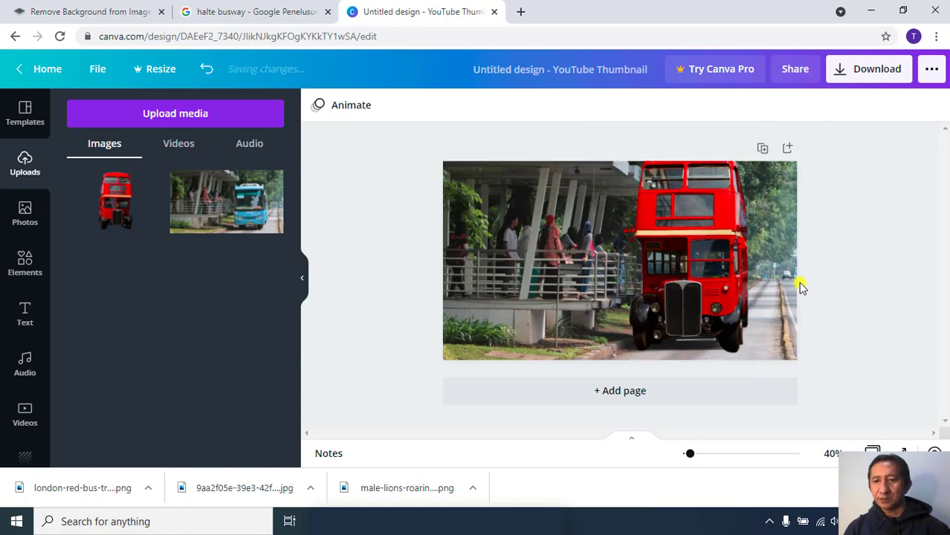
click(734, 295)
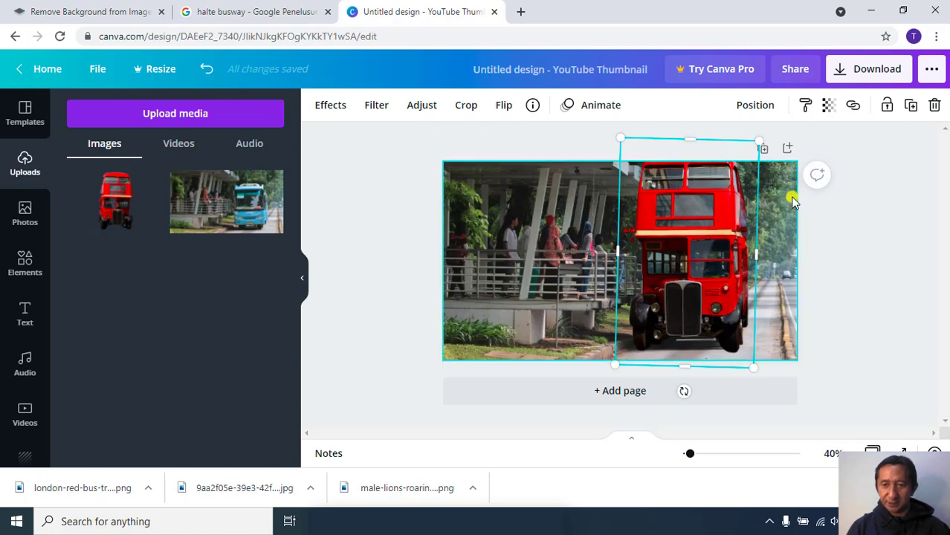
mouse_move(763, 146)
mouse_down()
mouse_move(745, 153)
mouse_move(762, 148)
mouse_up()
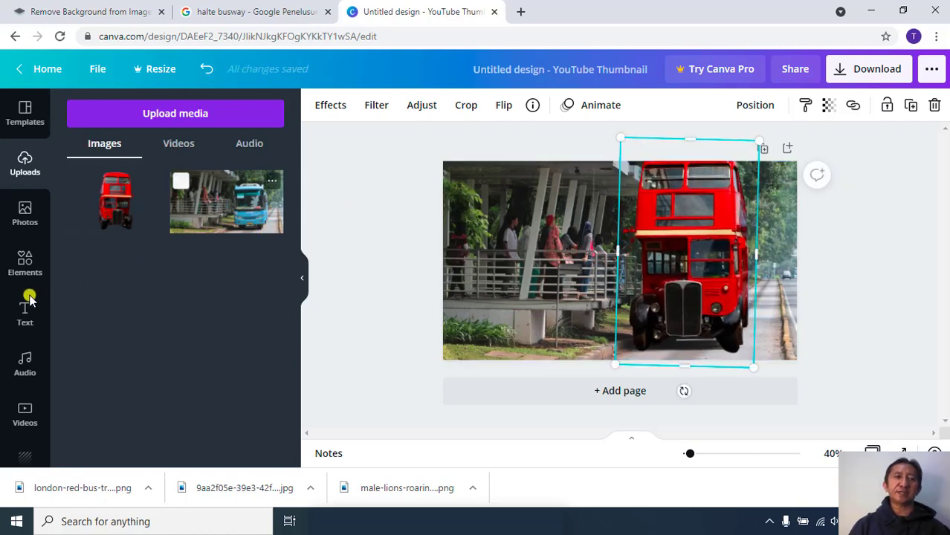
Connect the Shadows effect for the red bus cut-out and open its full set of shadow styles
click(331, 107)
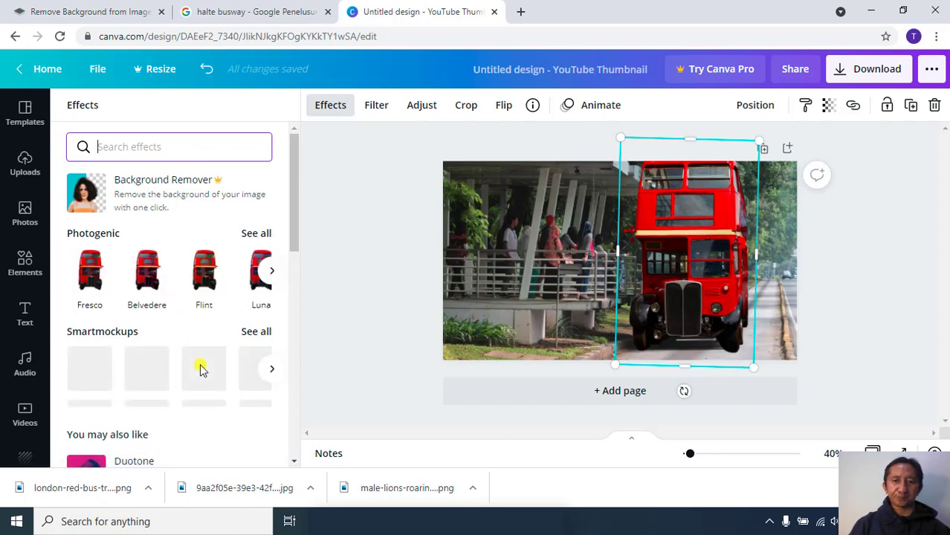
scroll(201, 368, down, 3)
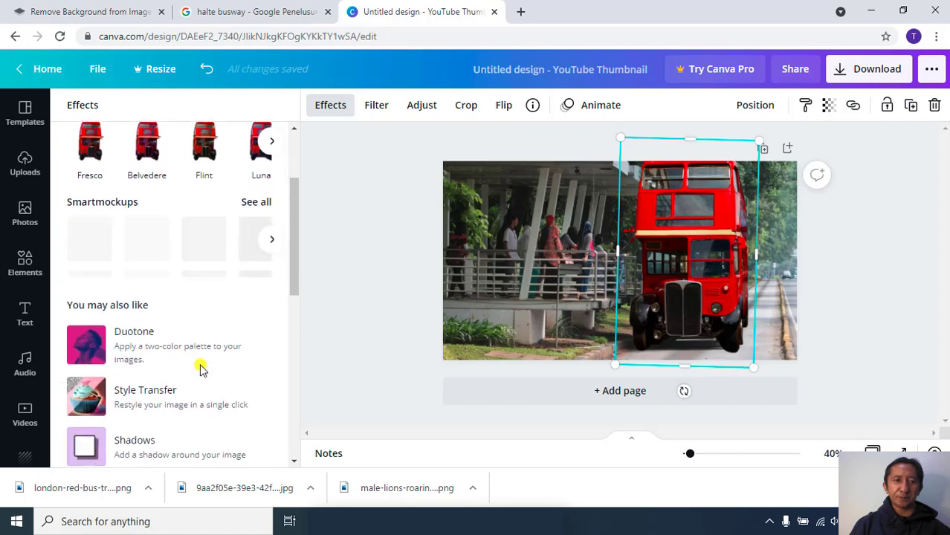
scroll(201, 364, down, 1)
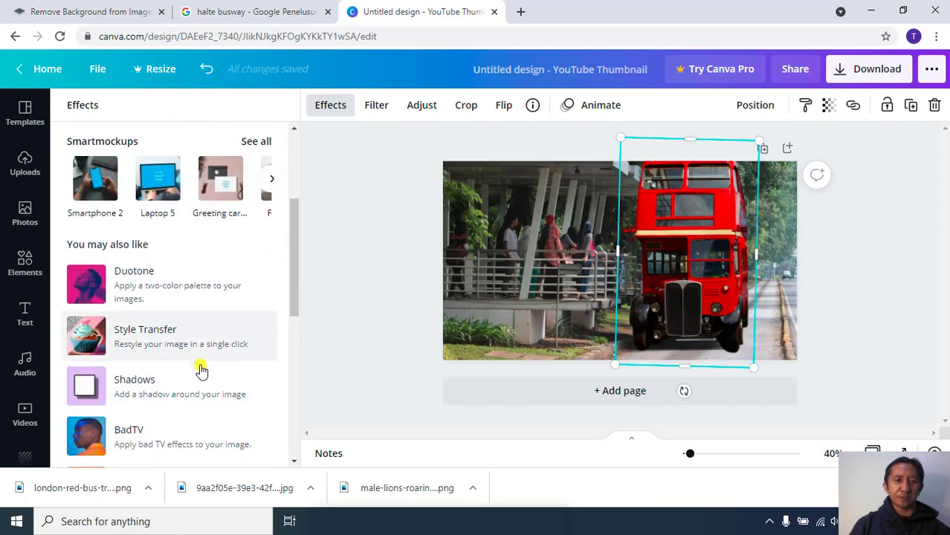
click(147, 398)
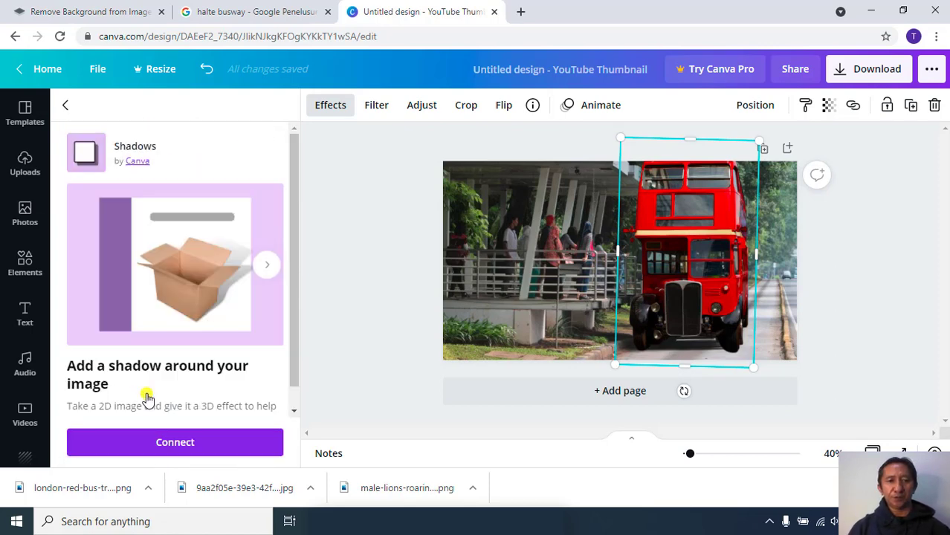
click(195, 441)
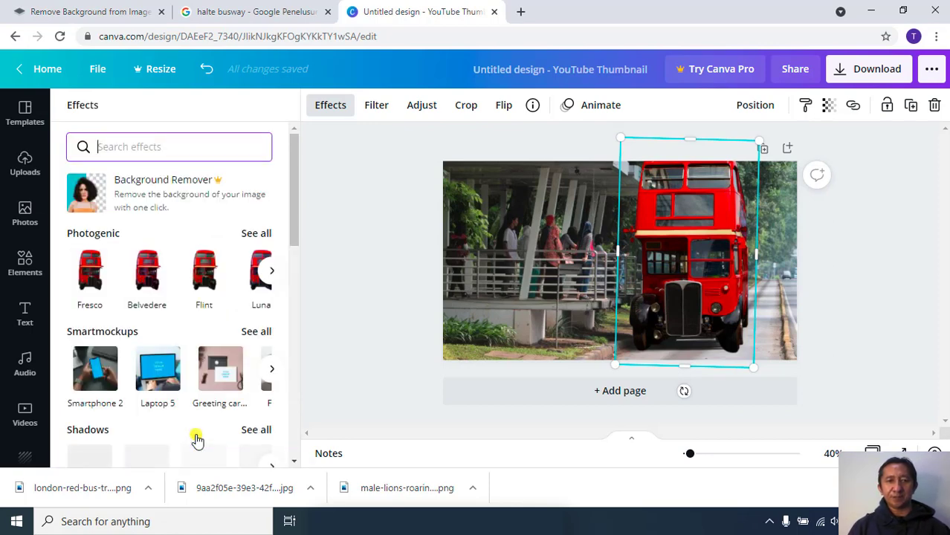
scroll(223, 364, down, 3)
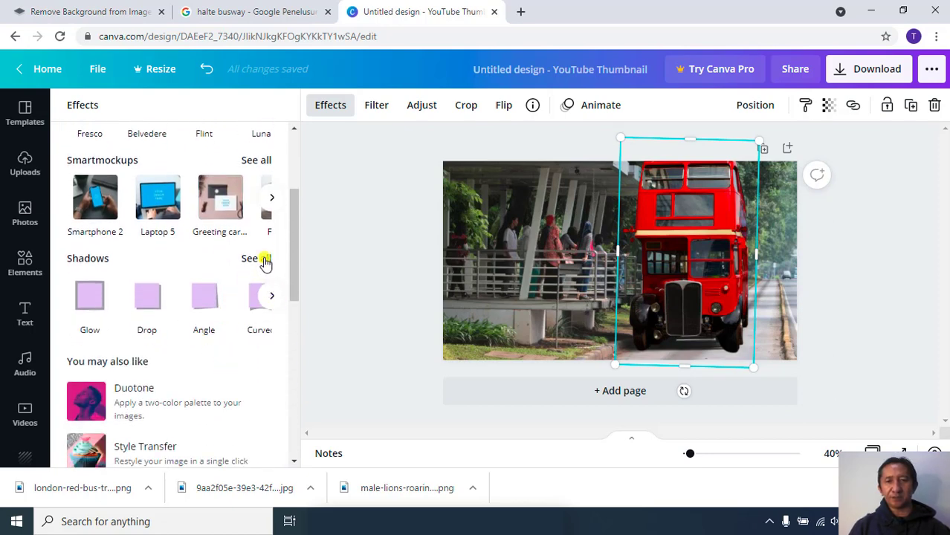
click(253, 259)
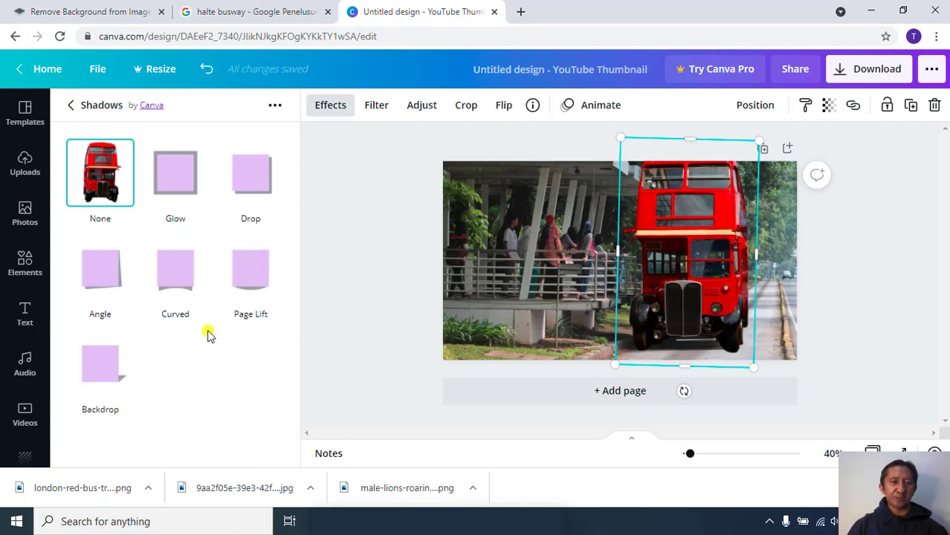
Apply the Backdrop shadow to the red bus cut-out, and enlarge and reposition it to cover the blue bus
click(107, 366)
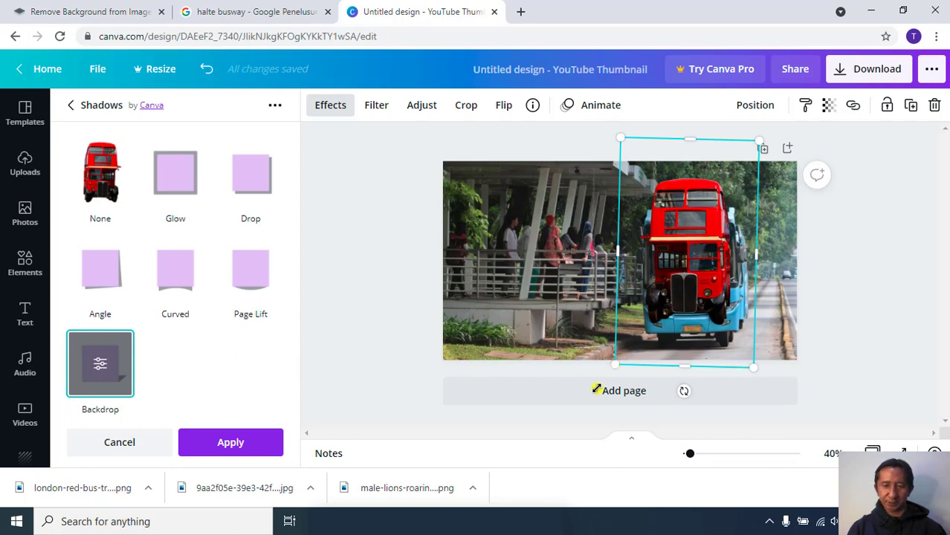
drag(596, 388, 582, 410)
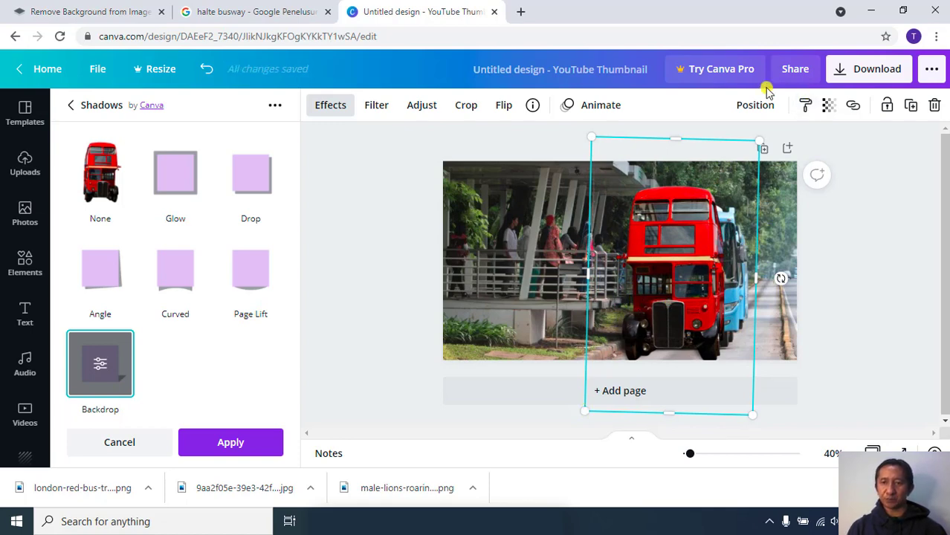
drag(761, 143, 776, 124)
mouse_move(677, 301)
mouse_down()
mouse_move(702, 279)
mouse_move(684, 296)
mouse_up()
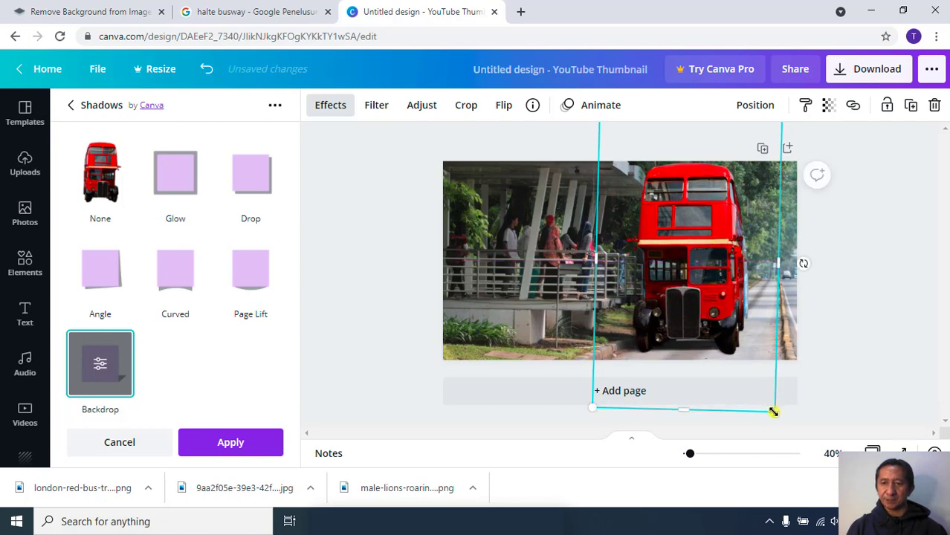
drag(773, 412, 779, 421)
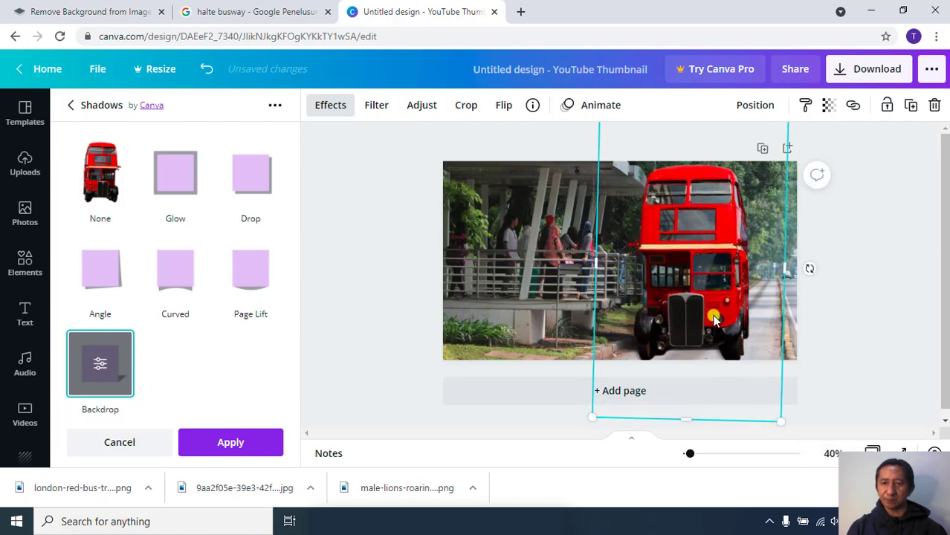
drag(713, 319, 712, 303)
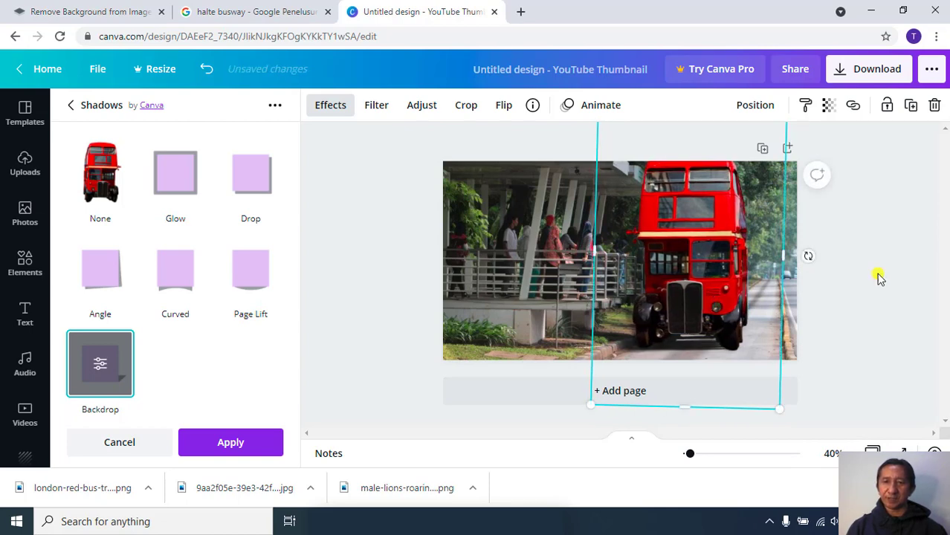
click(875, 300)
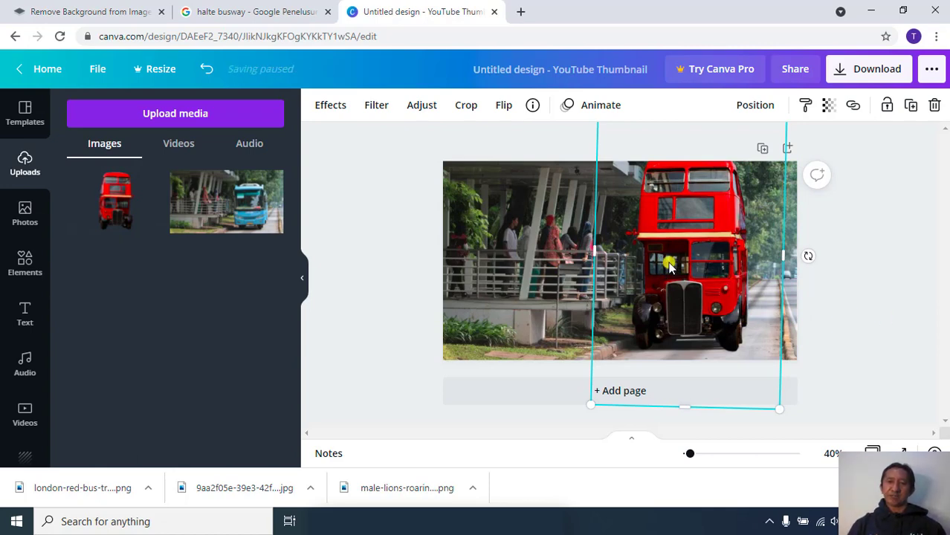
click(852, 290)
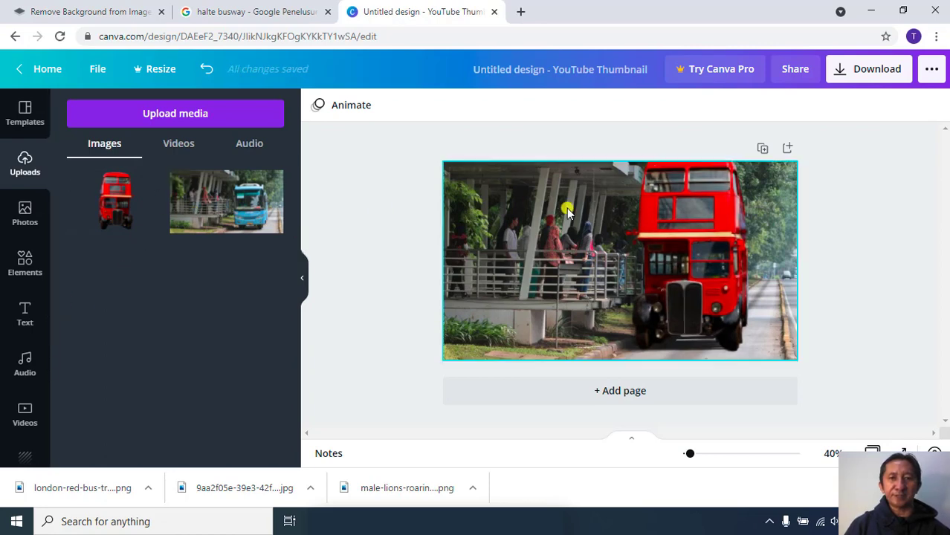
Try to apply the Backdrop shadow to the red bus cut-out a second time
click(686, 205)
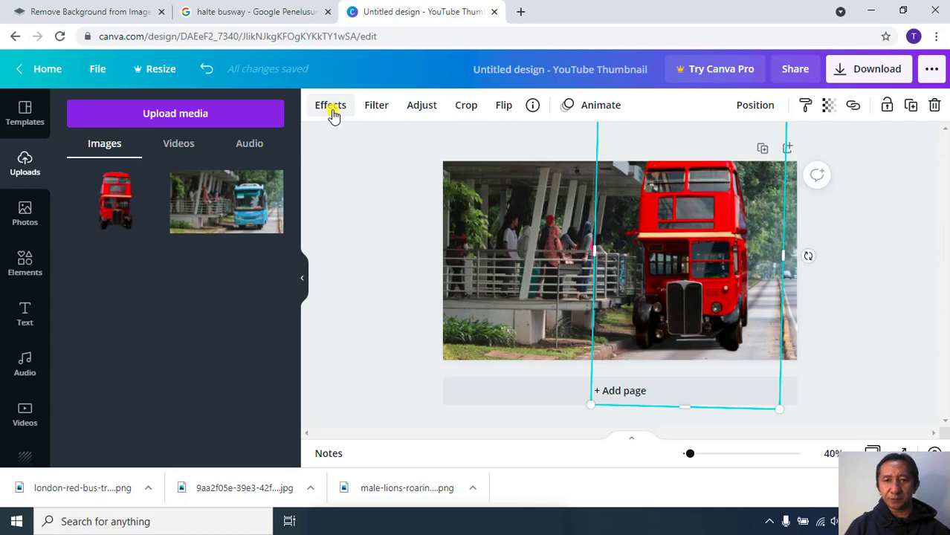
click(331, 108)
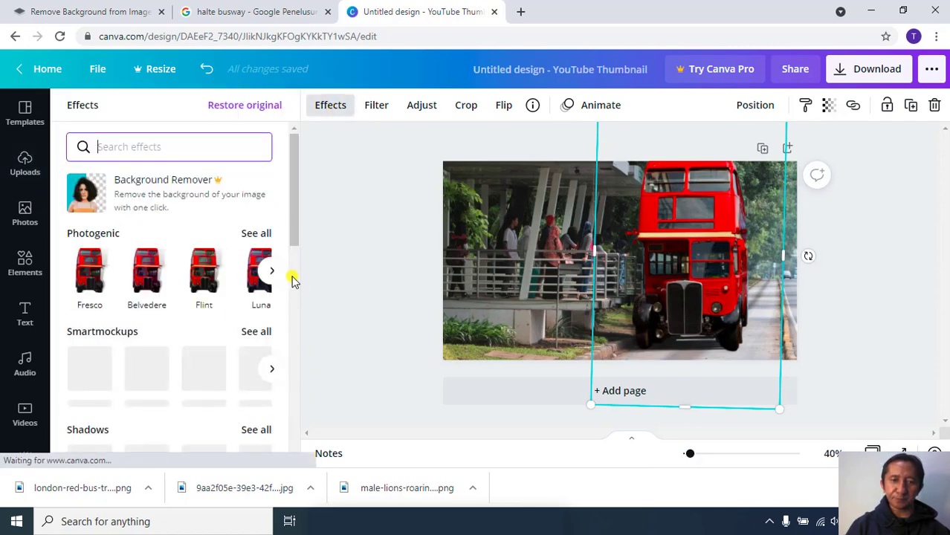
scroll(296, 264, down, 1)
scroll(297, 264, down, 1)
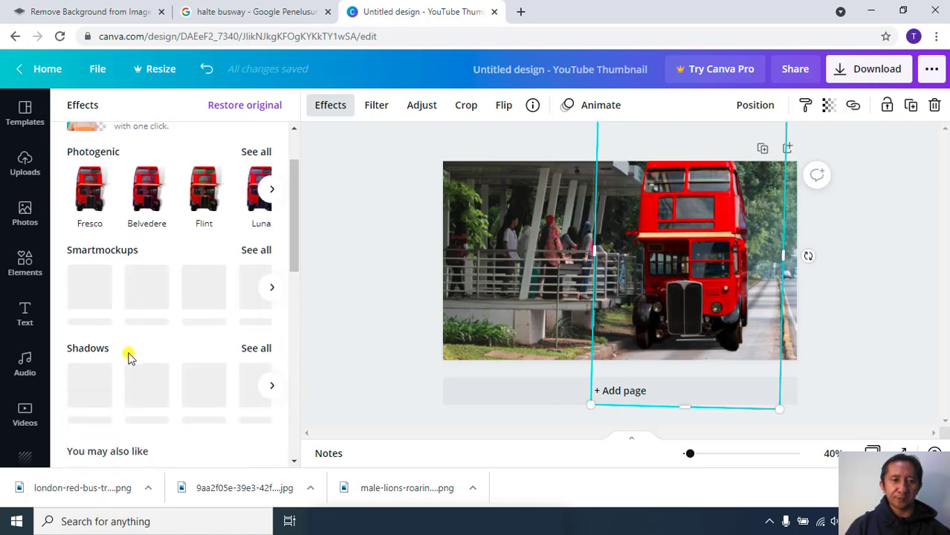
click(251, 349)
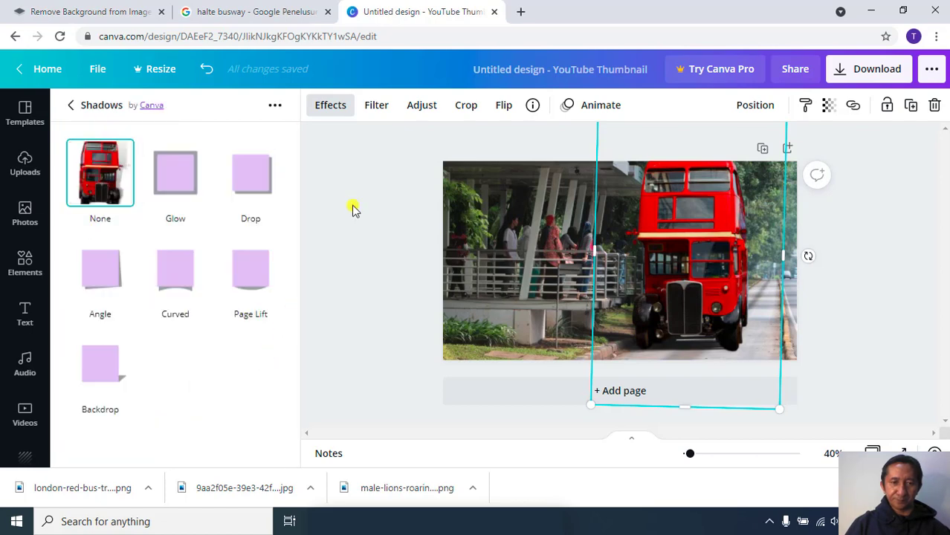
click(109, 366)
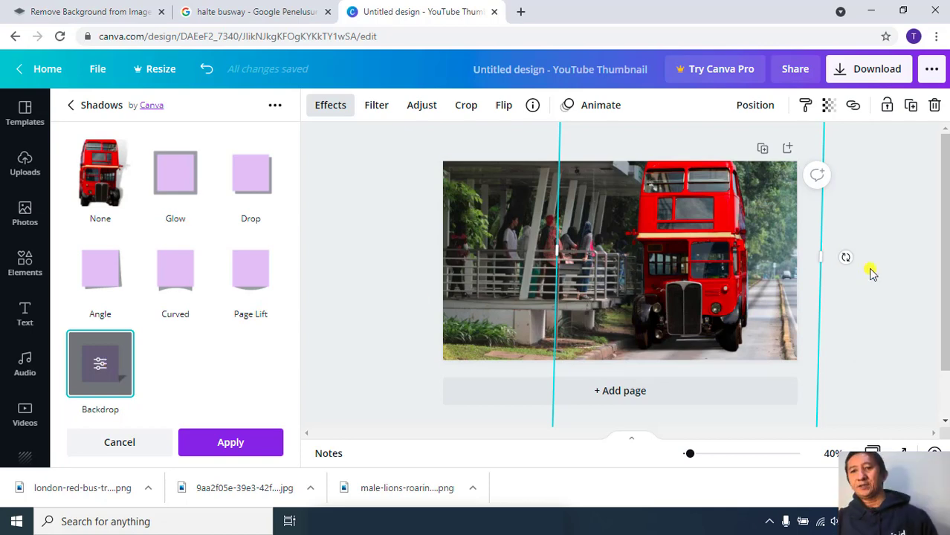
Undo the second Backdrop shadow and the last size change on the red bus
click(712, 259)
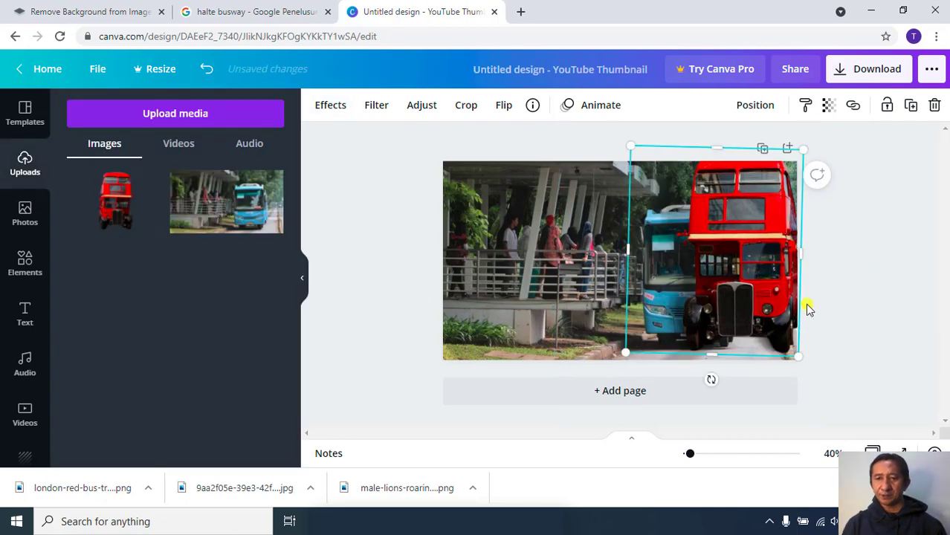
key(ctrl+z)
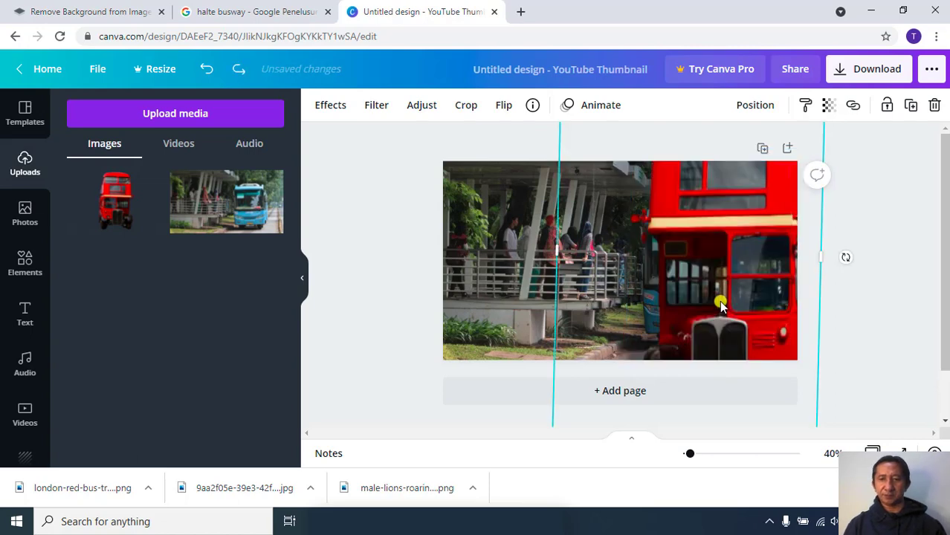
key(ctrl+z)
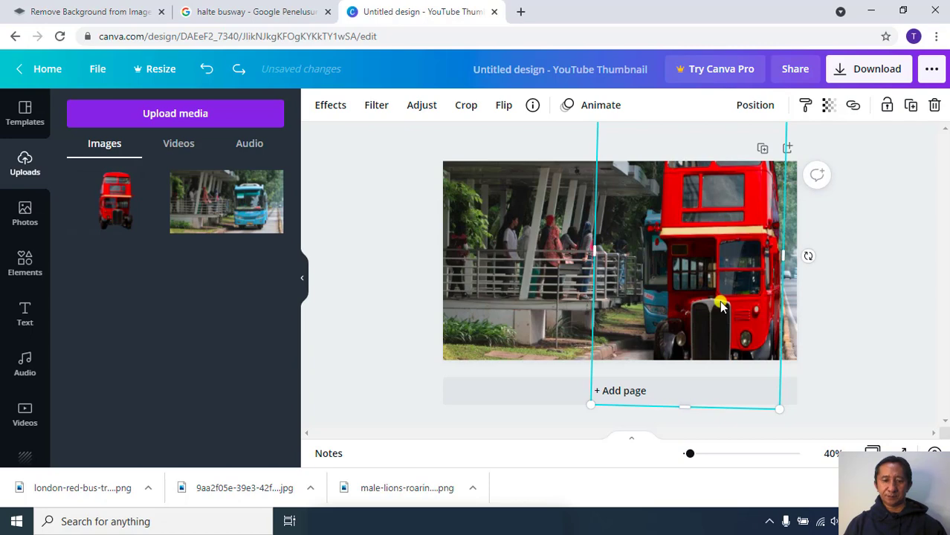
Try moving and shrinking the red bus over the road, undo these changes and deselect it
drag(720, 305, 696, 259)
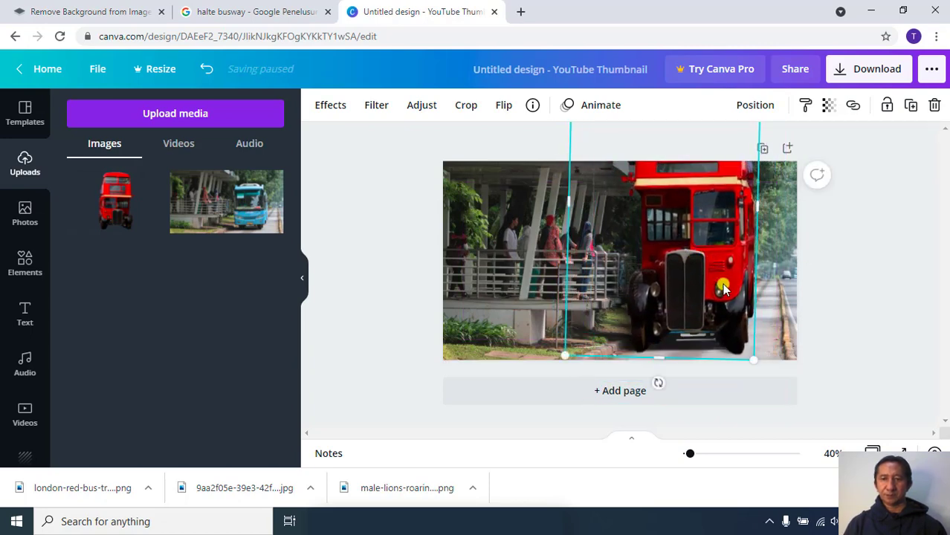
drag(749, 349, 723, 312)
drag(691, 257, 708, 303)
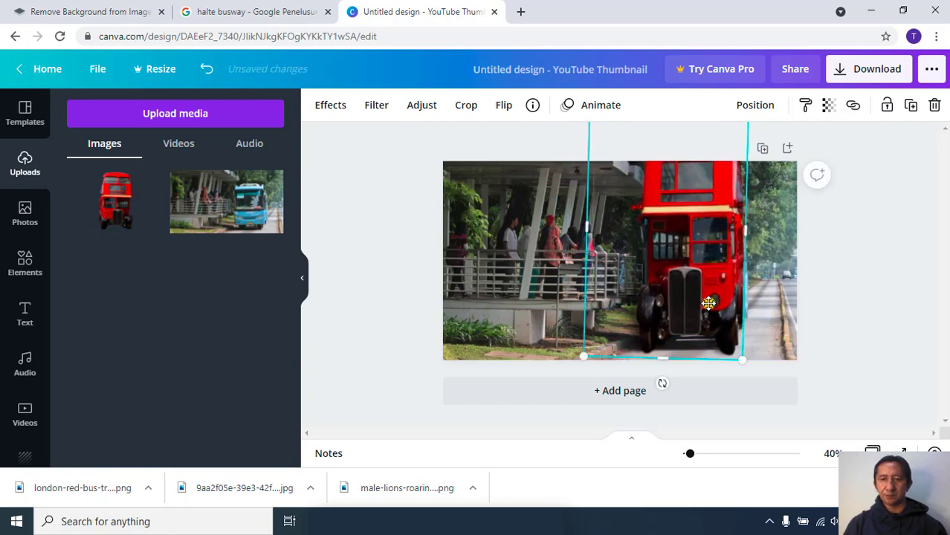
key(ctrl+z)
key(ctrl+z)
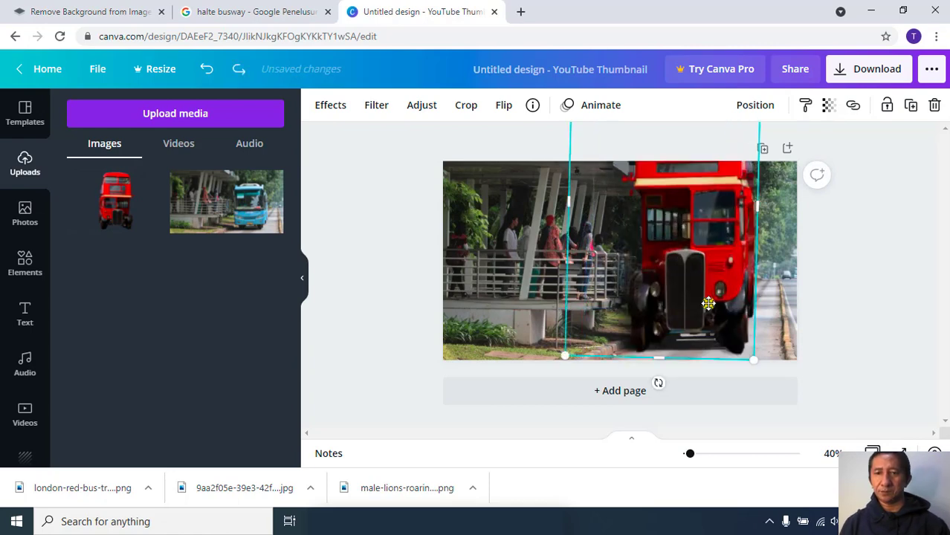
key(ctrl+z)
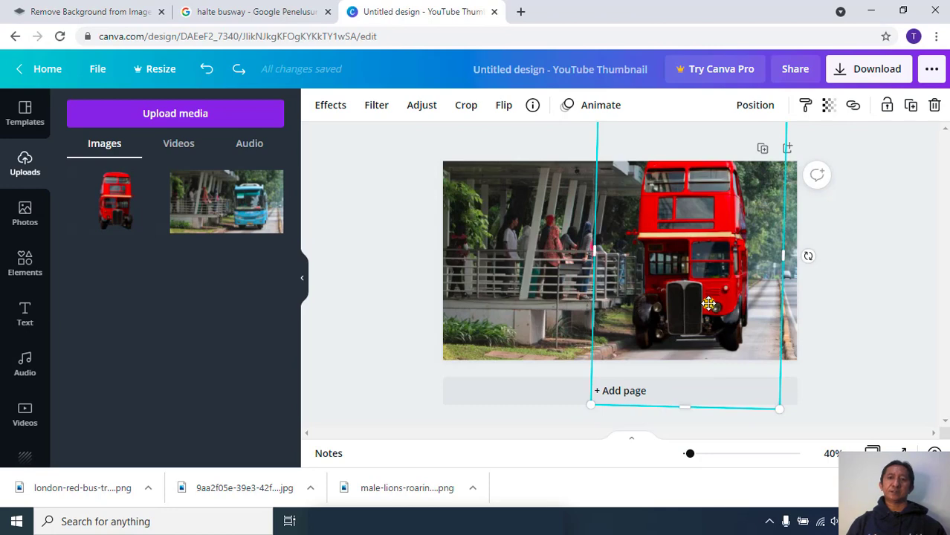
click(871, 301)
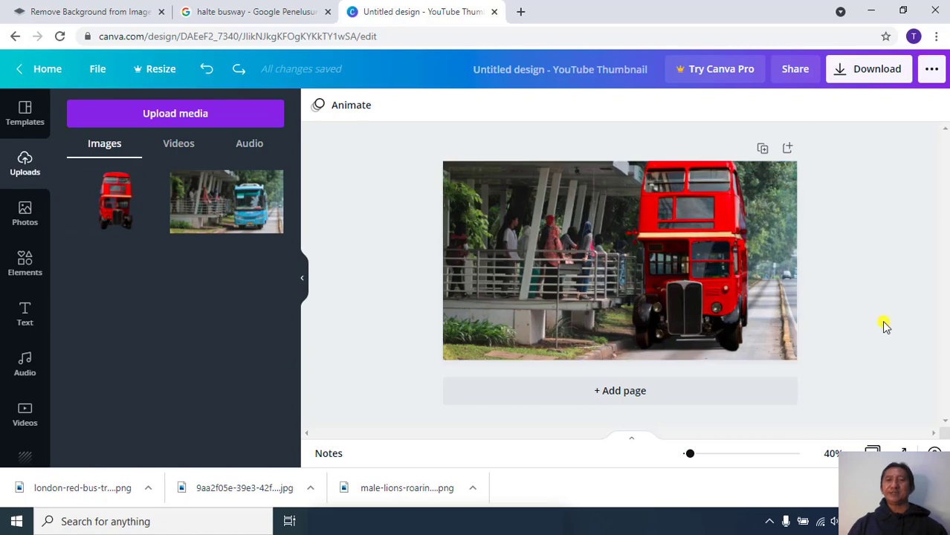
Review the red bus cut-out in remove.bg against the bus-stop background and bus layers of the Canva composite
click(110, 11)
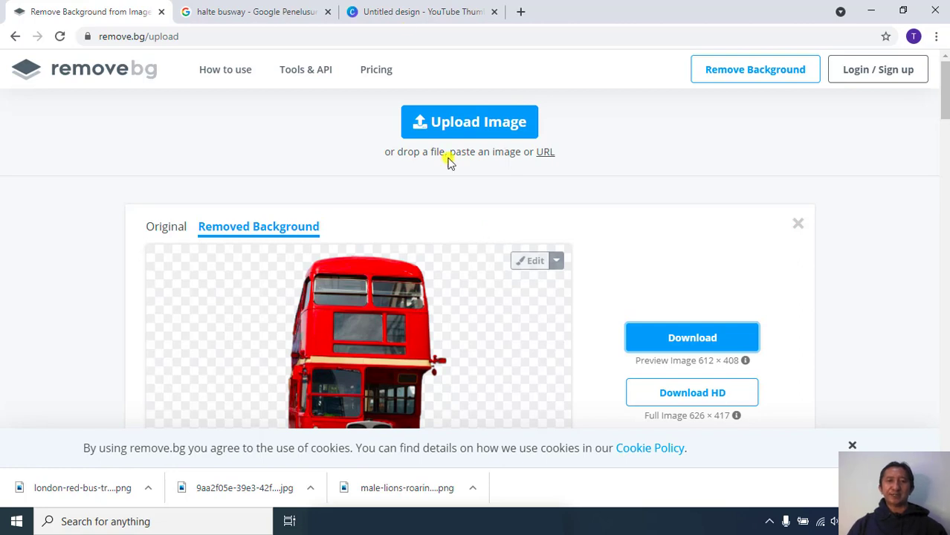
click(420, 9)
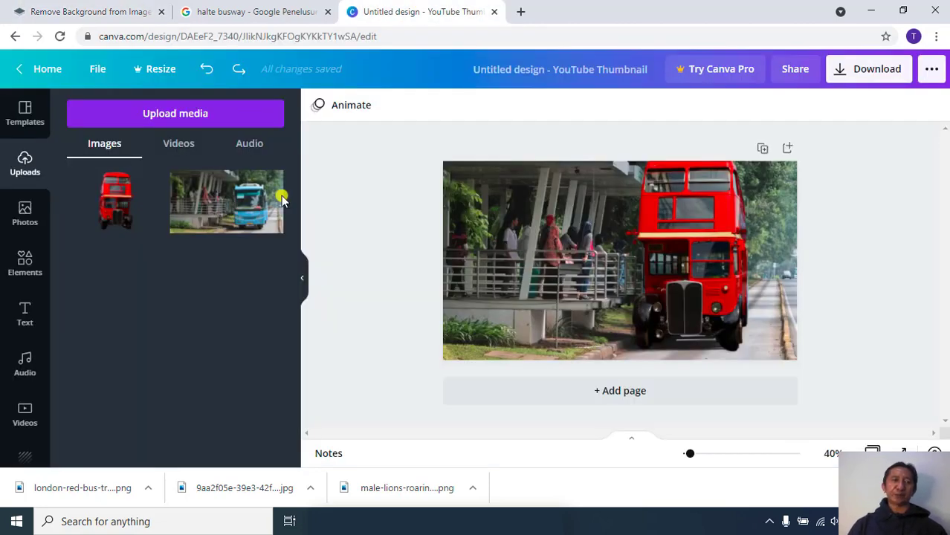
click(486, 255)
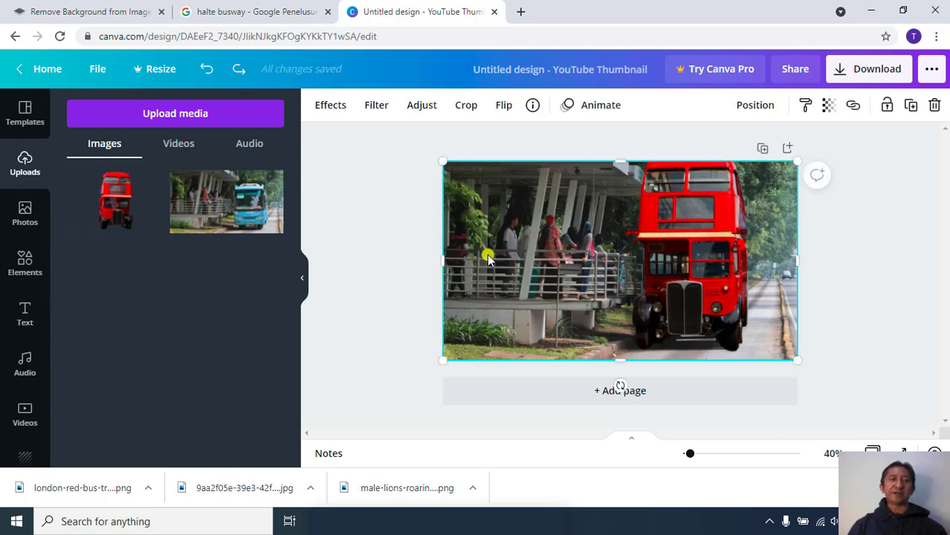
drag(487, 253, 681, 231)
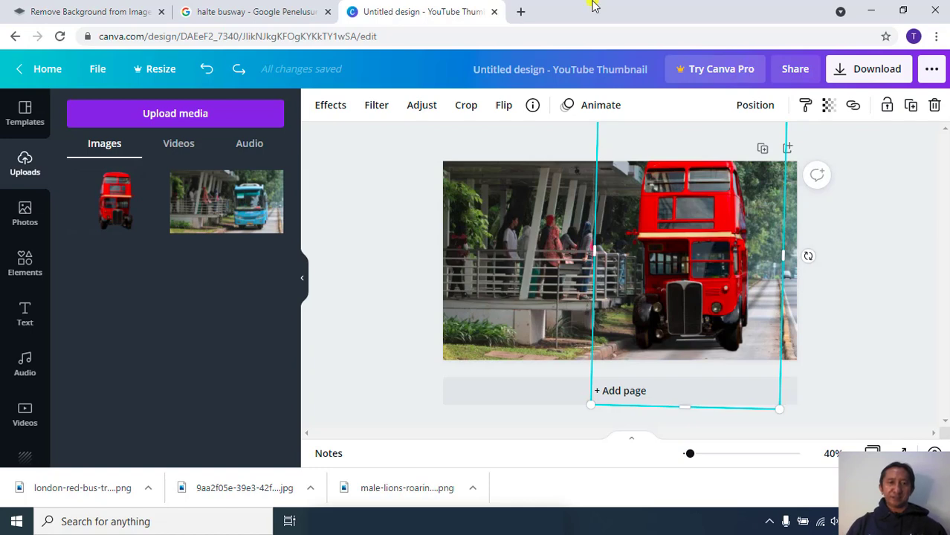
click(65, 14)
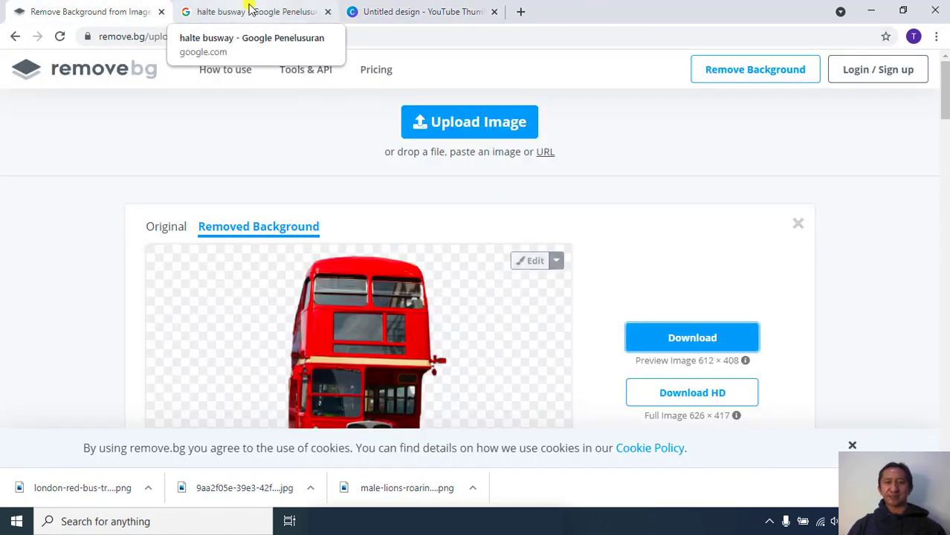
click(414, 16)
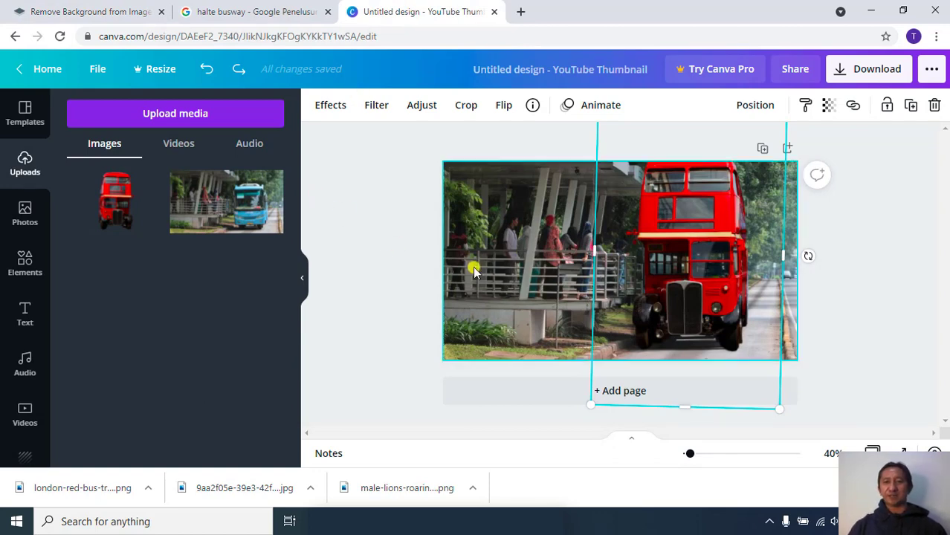
click(867, 290)
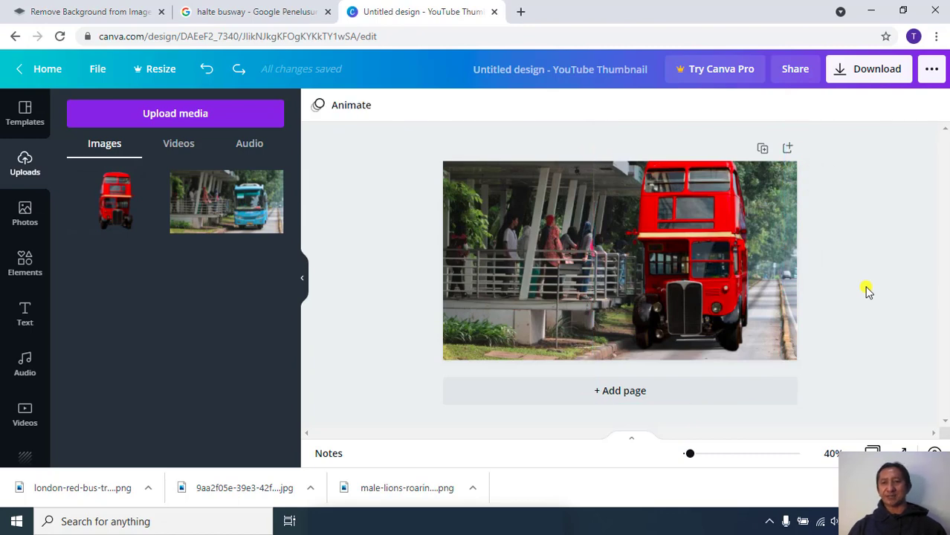